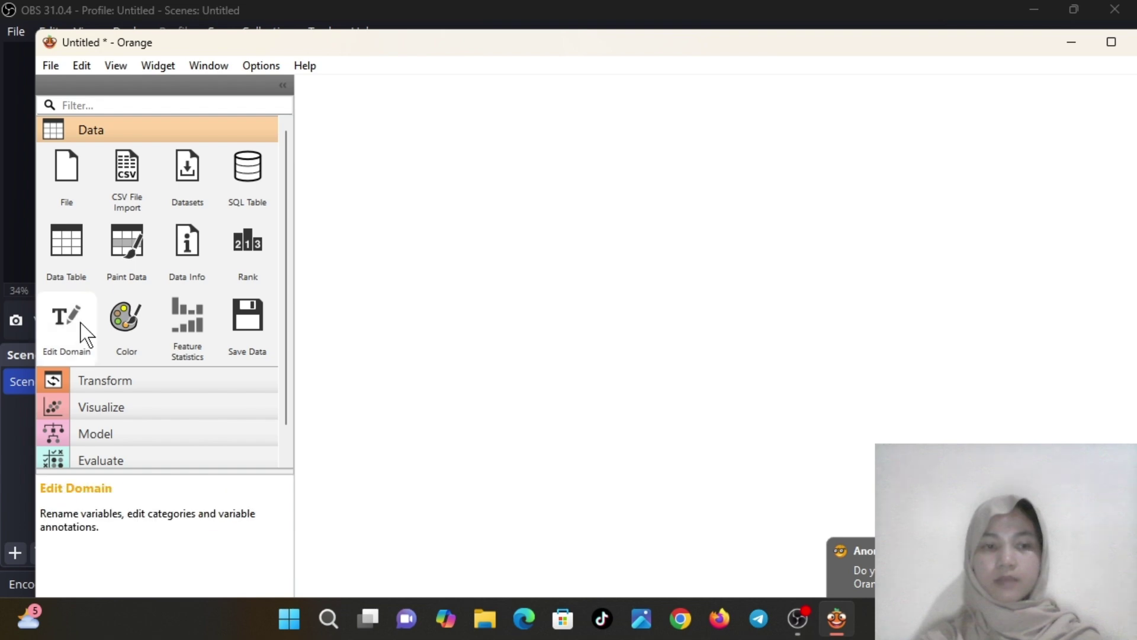
# Add a File widget to the canvas and load Dataset Pelatihan from the Downloads folder.
pyautogui.click(66, 174)
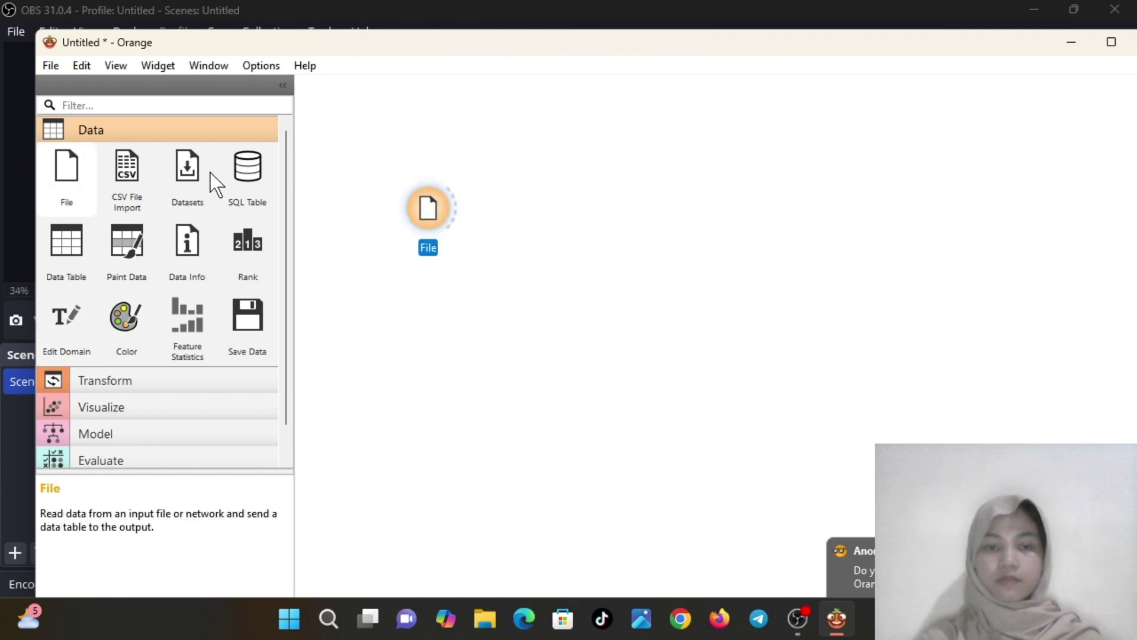
pyautogui.doubleClick(419, 200)
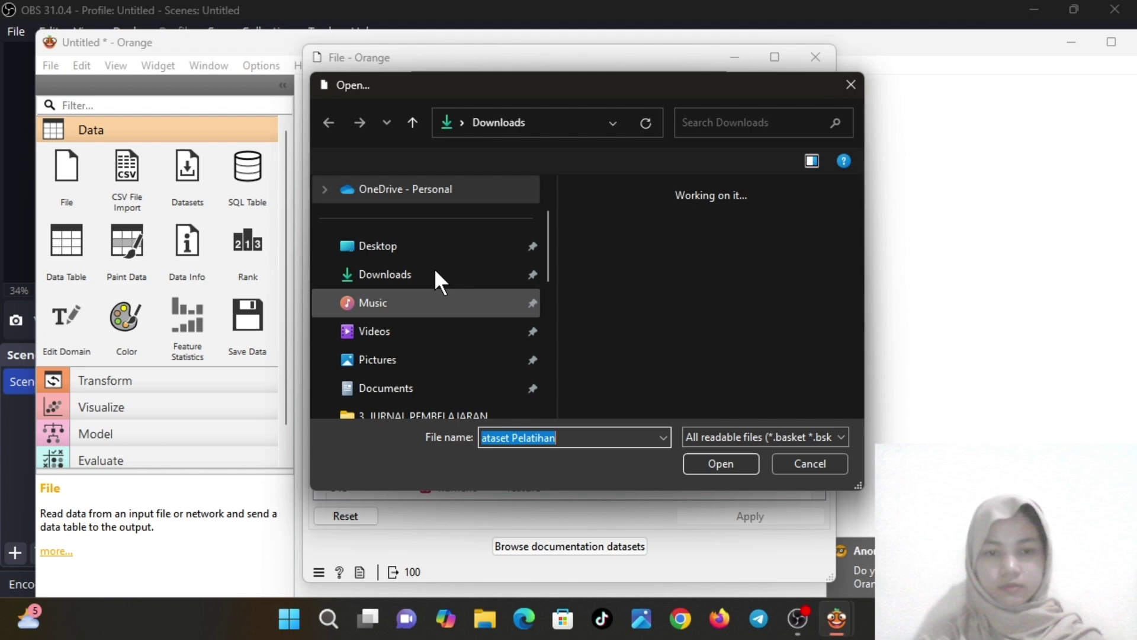
pyautogui.press('Return')
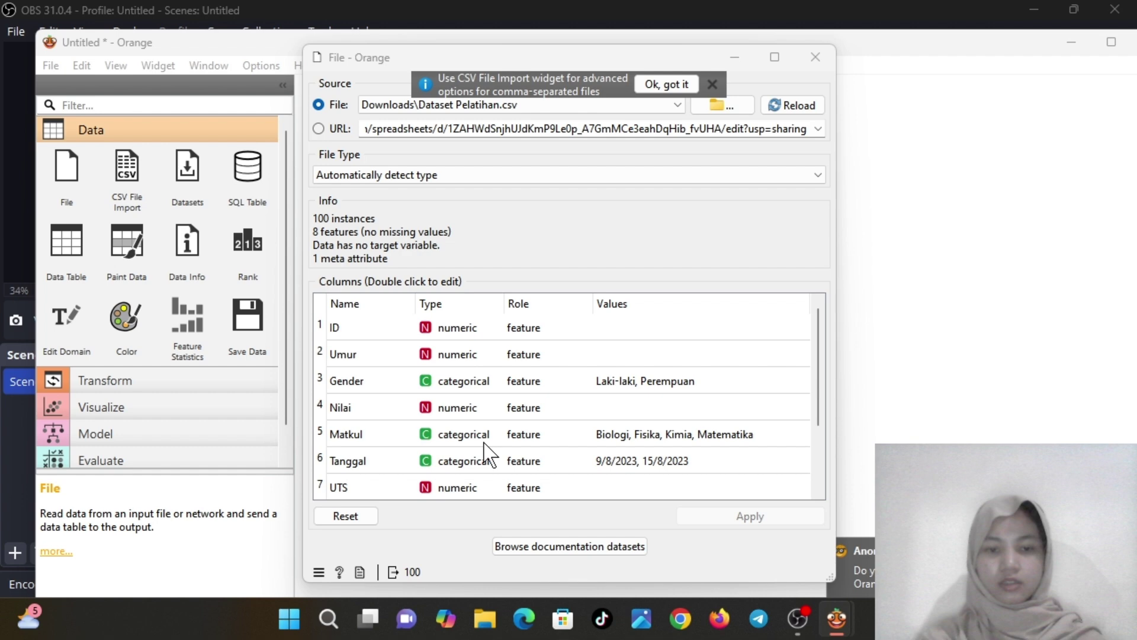
# Set the UAS column to categorical with the target role and apply the change to the file's data.
pyautogui.scroll(-2, 485, 457)
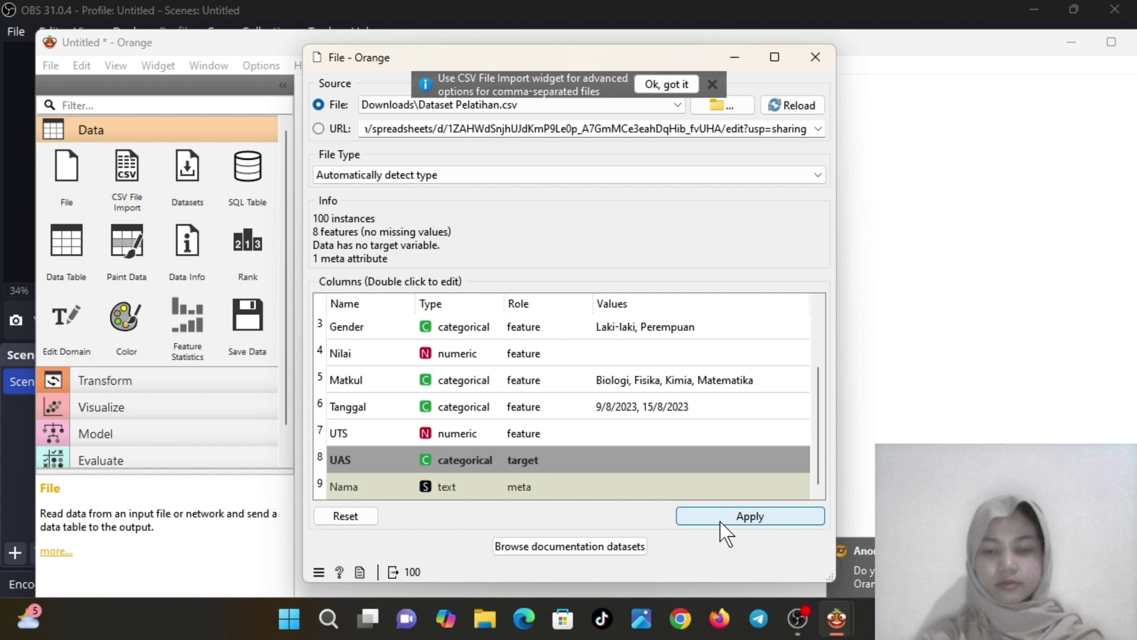
pyautogui.click(721, 520)
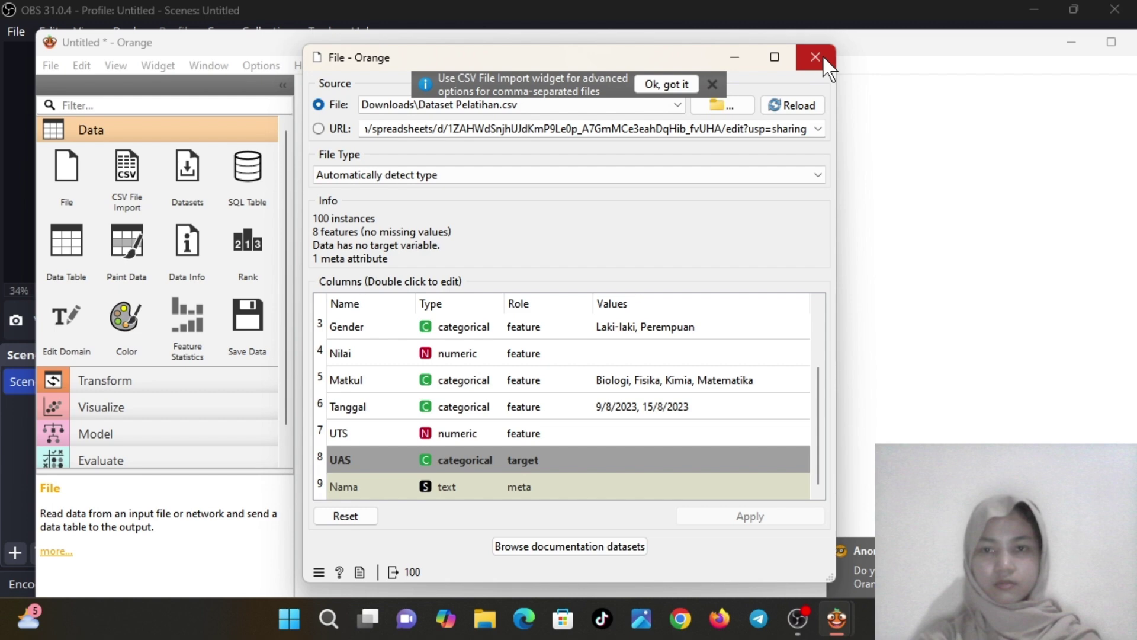
pyautogui.click(825, 60)
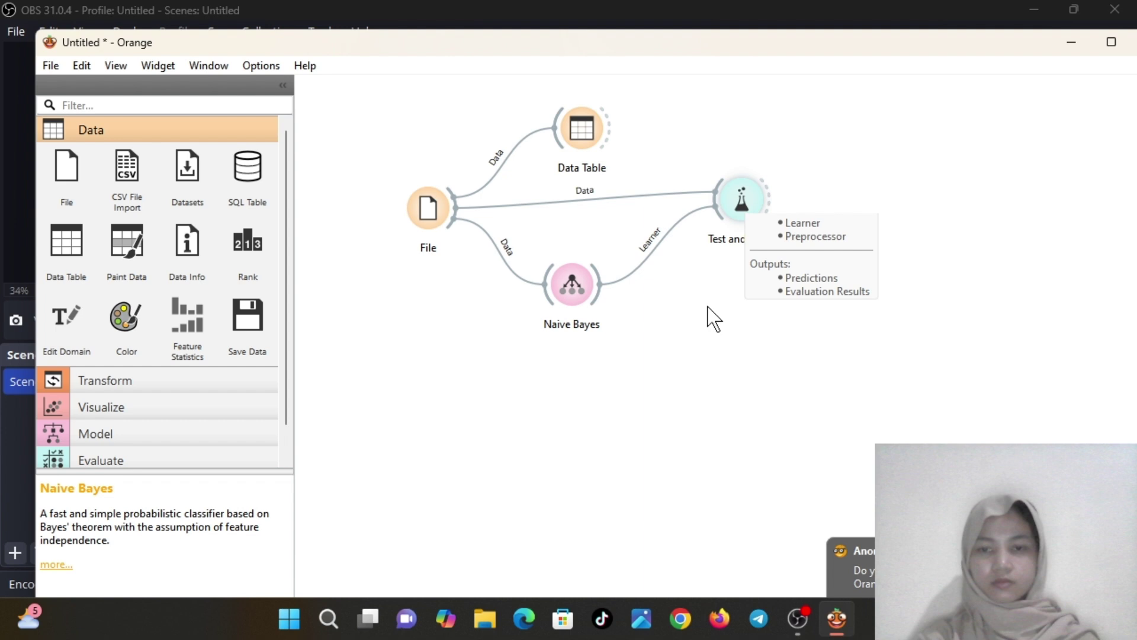
# Review the Naive Bayes cross-validation results in the Test and Score widget.
pyautogui.doubleClick(741, 200)
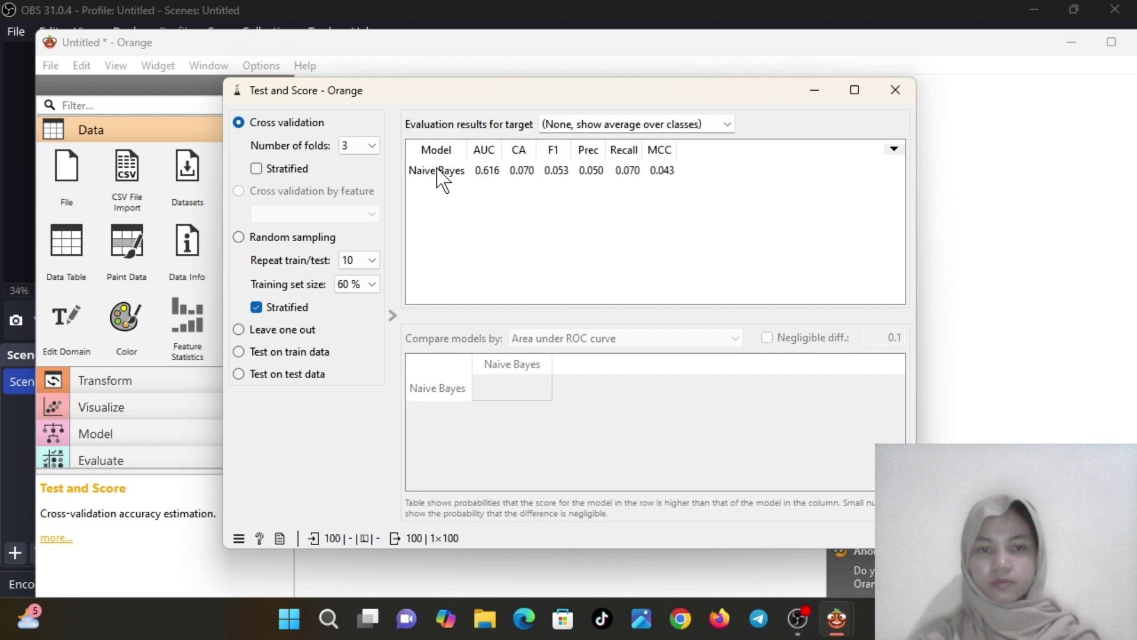
pyautogui.press('Escape')
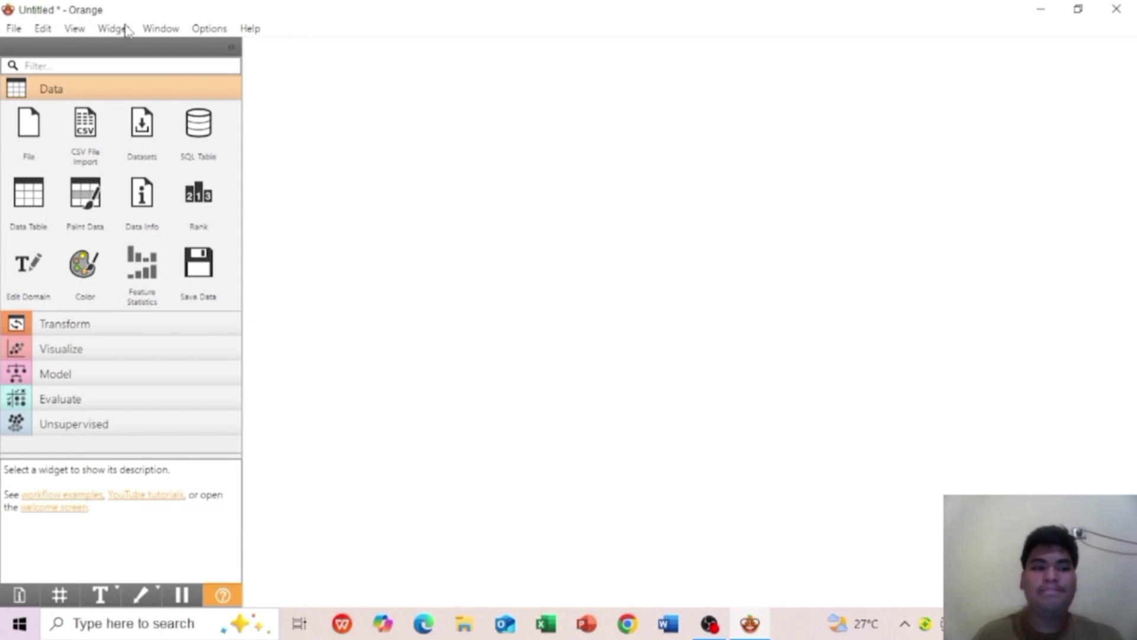
# Place a File widget on the empty canvas and load Dataset Pelatihan from the Downloads folder.
pyautogui.click(27, 123)
pyautogui.moveTo(372, 169); pyautogui.dragTo(345, 162)
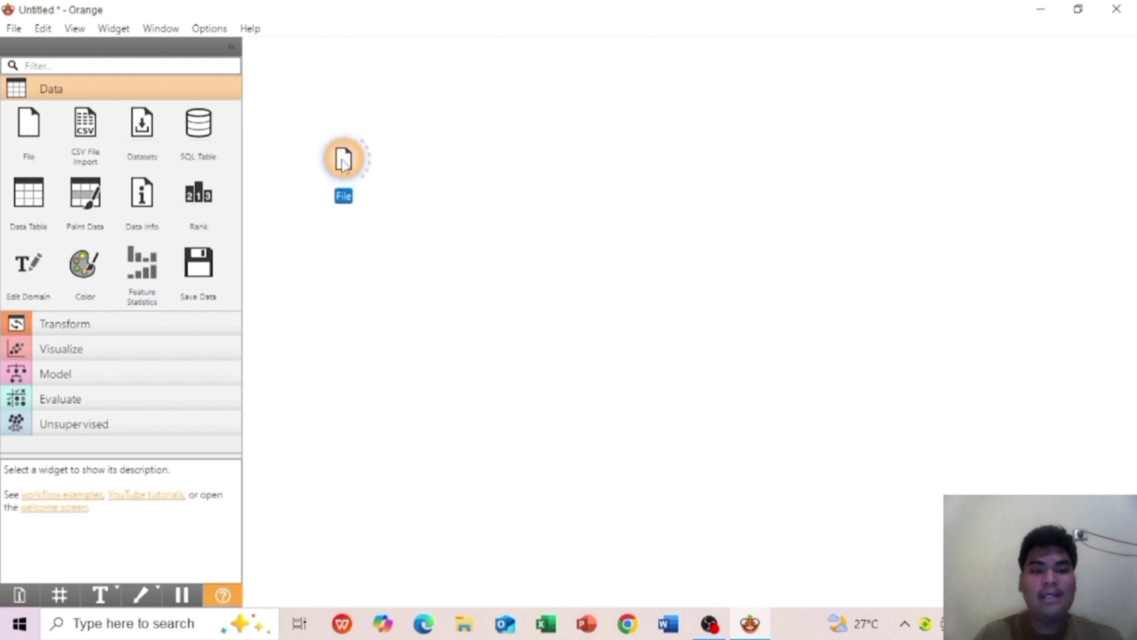
pyautogui.doubleClick(344, 160)
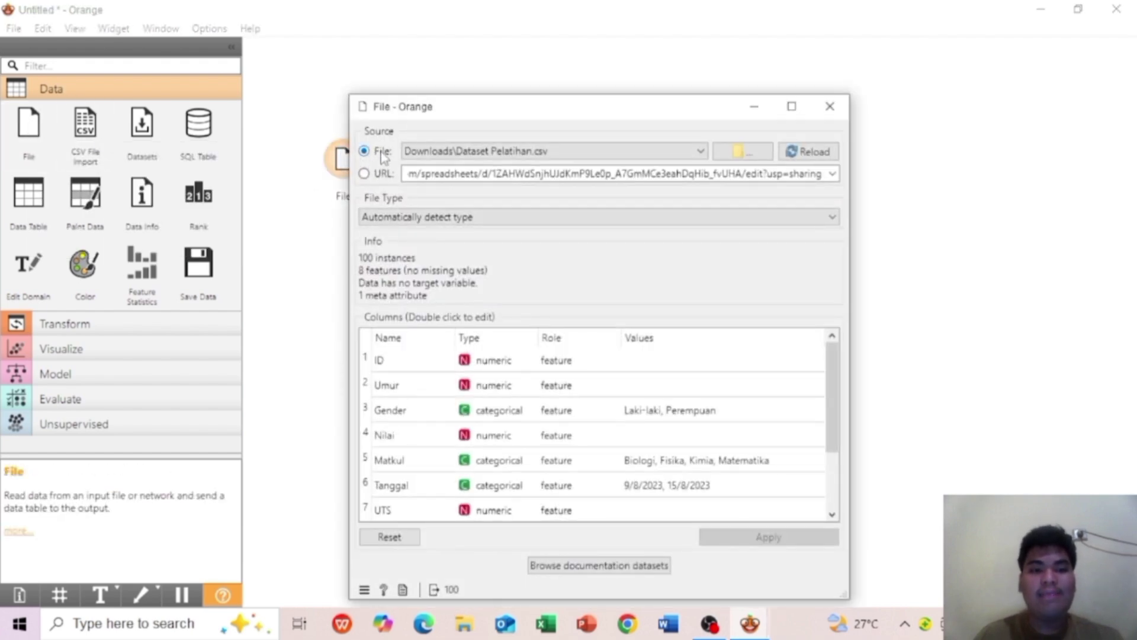
pyautogui.click(740, 152)
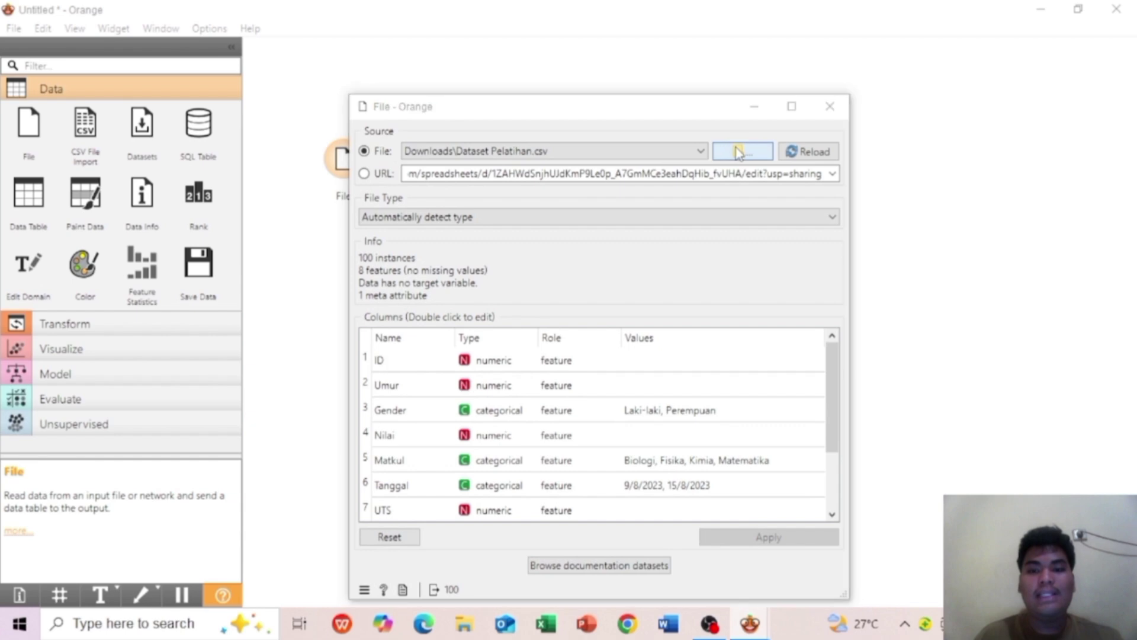
pyautogui.click(546, 256)
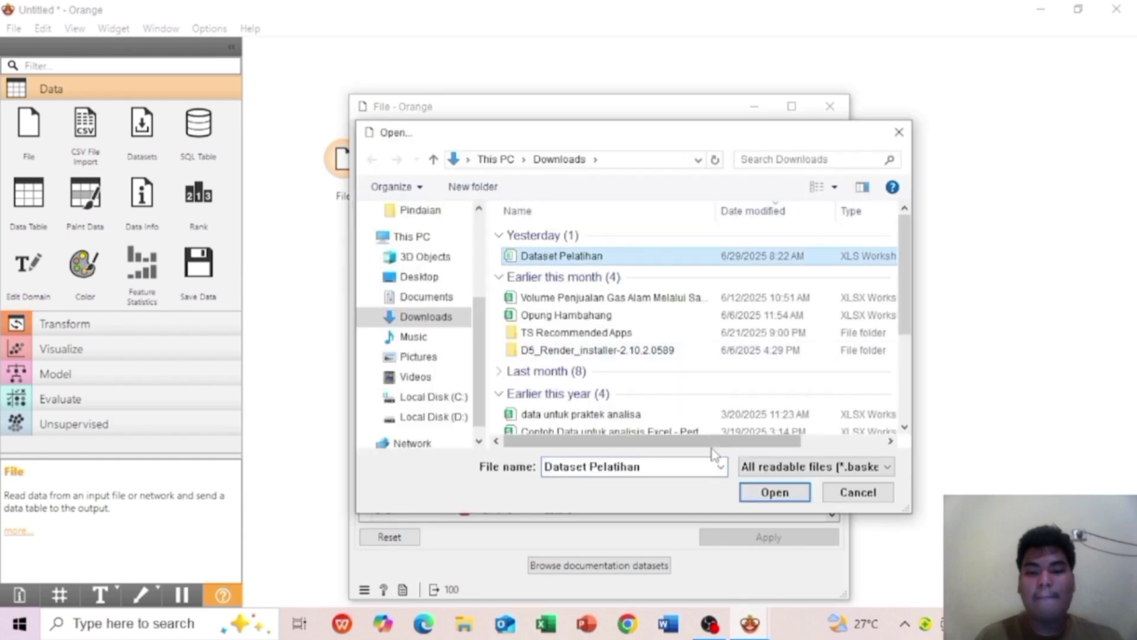
pyautogui.click(775, 492)
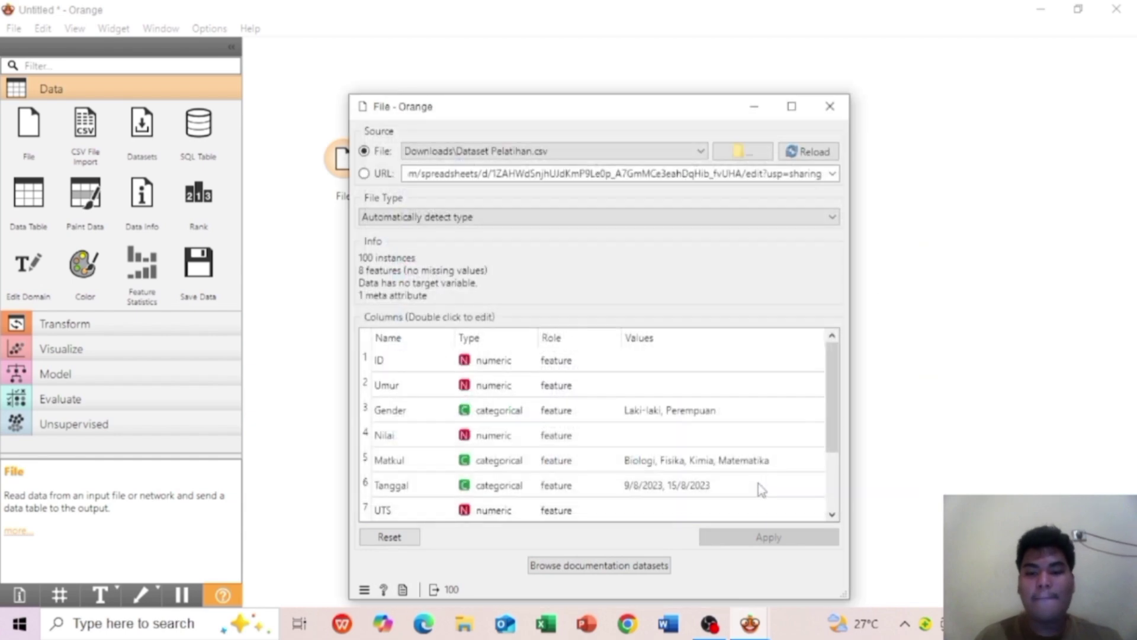
pyautogui.click(830, 106)
# Connect a Data Table widget to File and look through the rows of the dataset.
pyautogui.moveTo(367, 159); pyautogui.dragTo(443, 119)
pyautogui.click(459, 172)
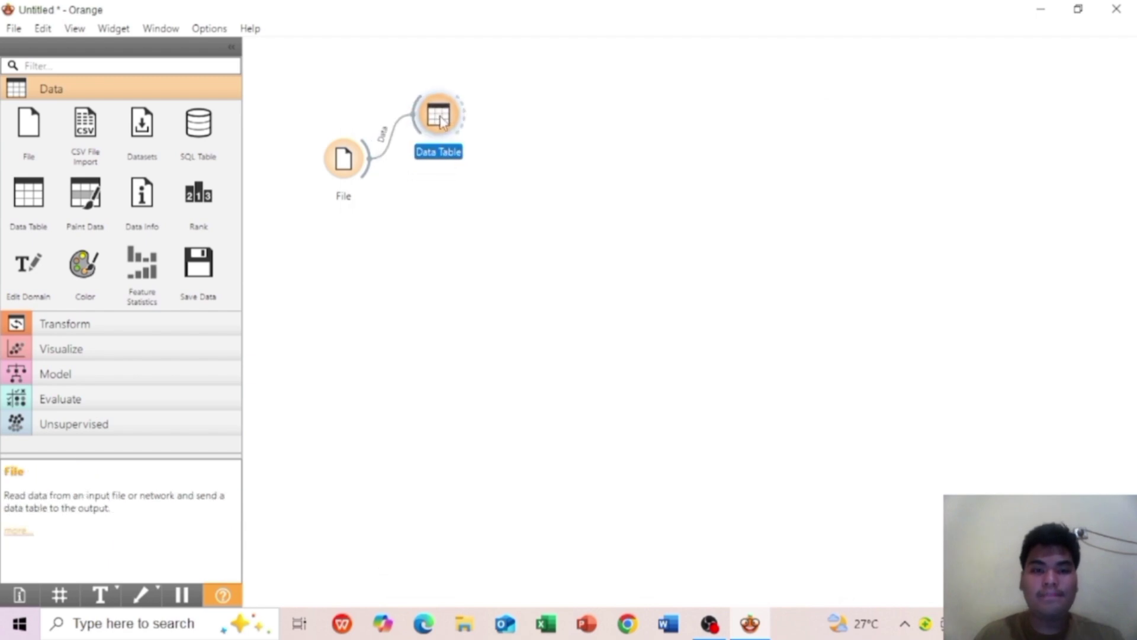
pyautogui.doubleClick(443, 118)
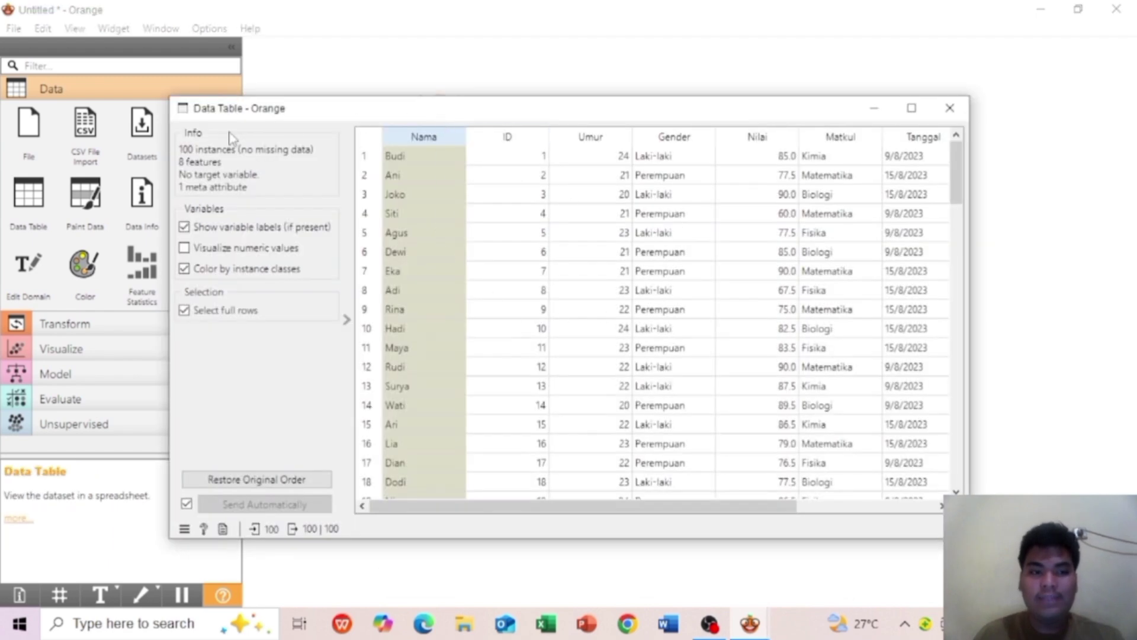
pyautogui.scroll(-18, 601, 264)
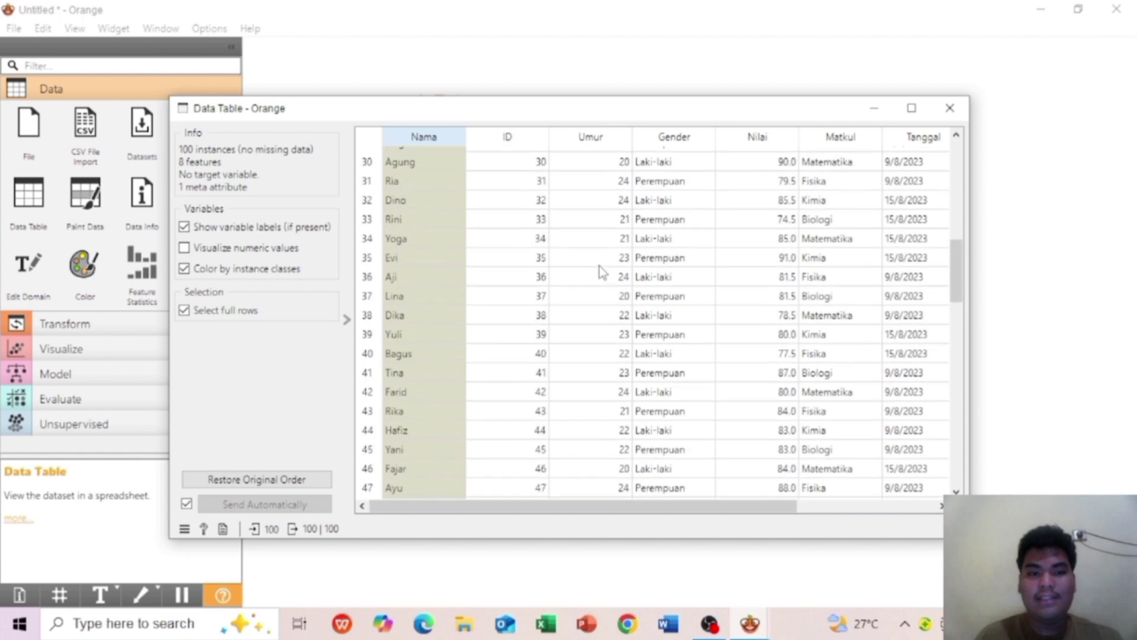
pyautogui.scroll(10, 602, 264)
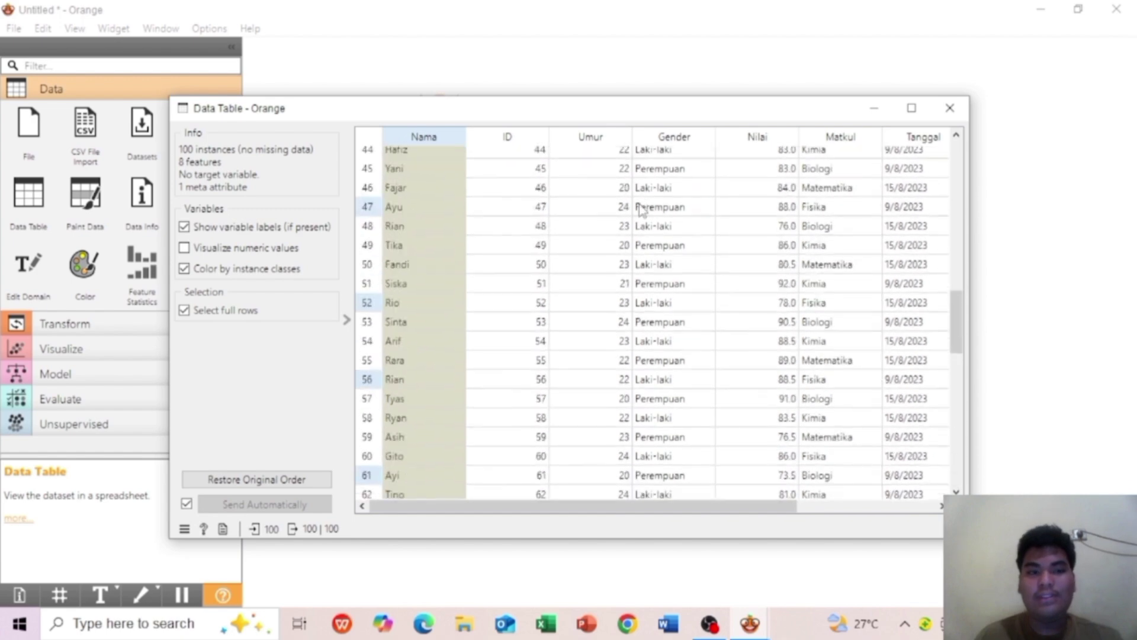
pyautogui.scroll(6, 533, 234)
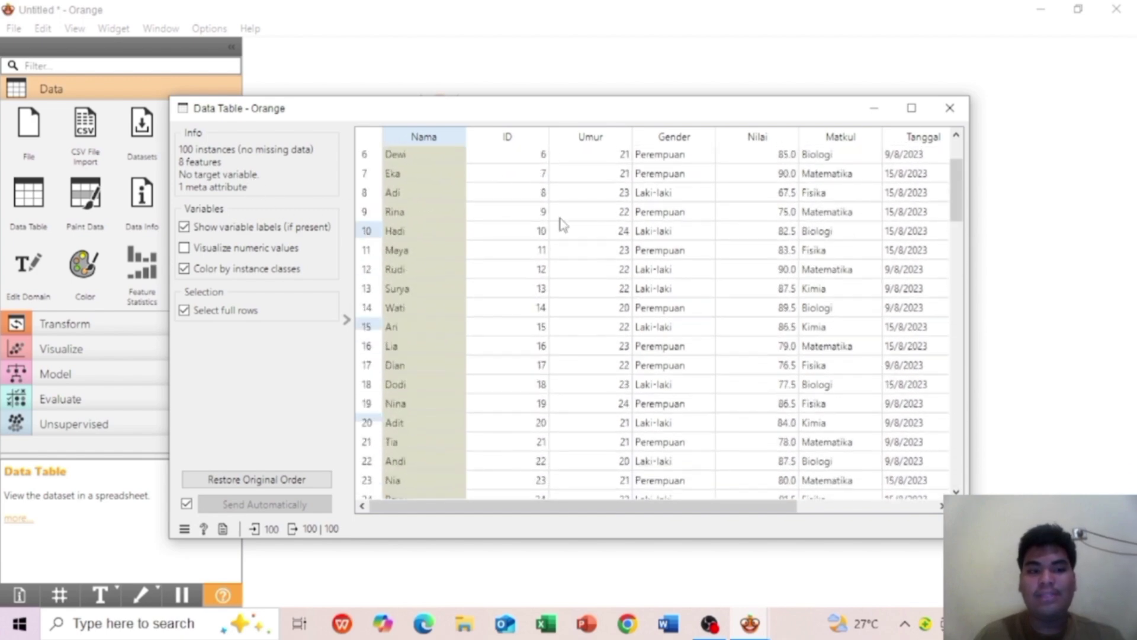
pyautogui.click(949, 107)
# Connect a Preprocess widget to File and replace its discretization with Normalize Features set to the interval [0, 1].
pyautogui.moveTo(368, 159); pyautogui.dragTo(434, 243)
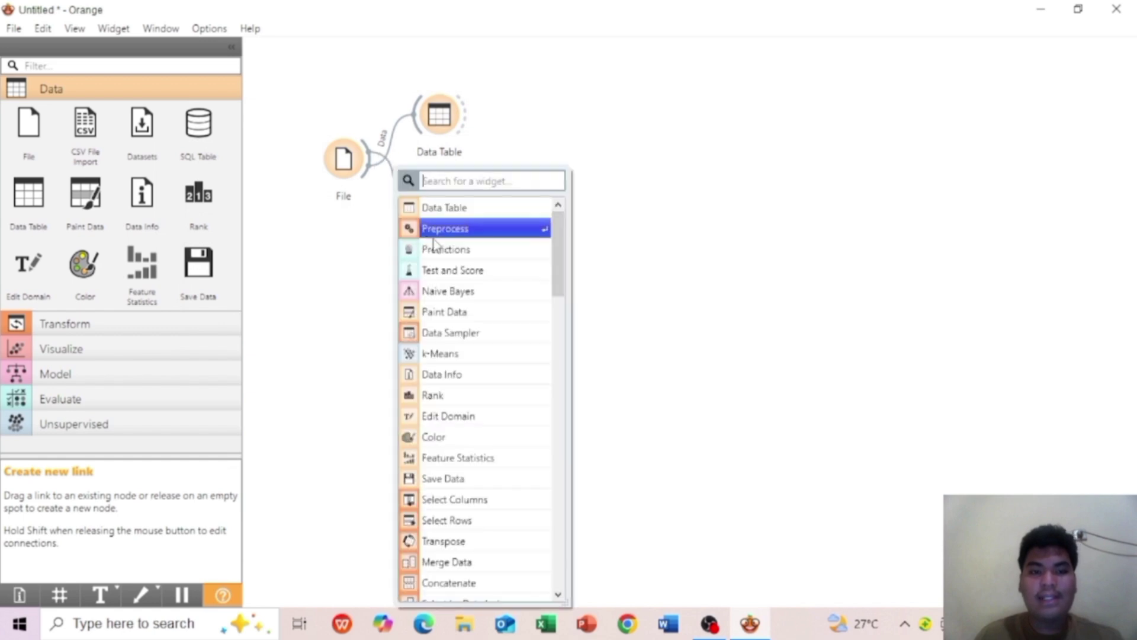
pyautogui.click(477, 236)
pyautogui.doubleClick(445, 235)
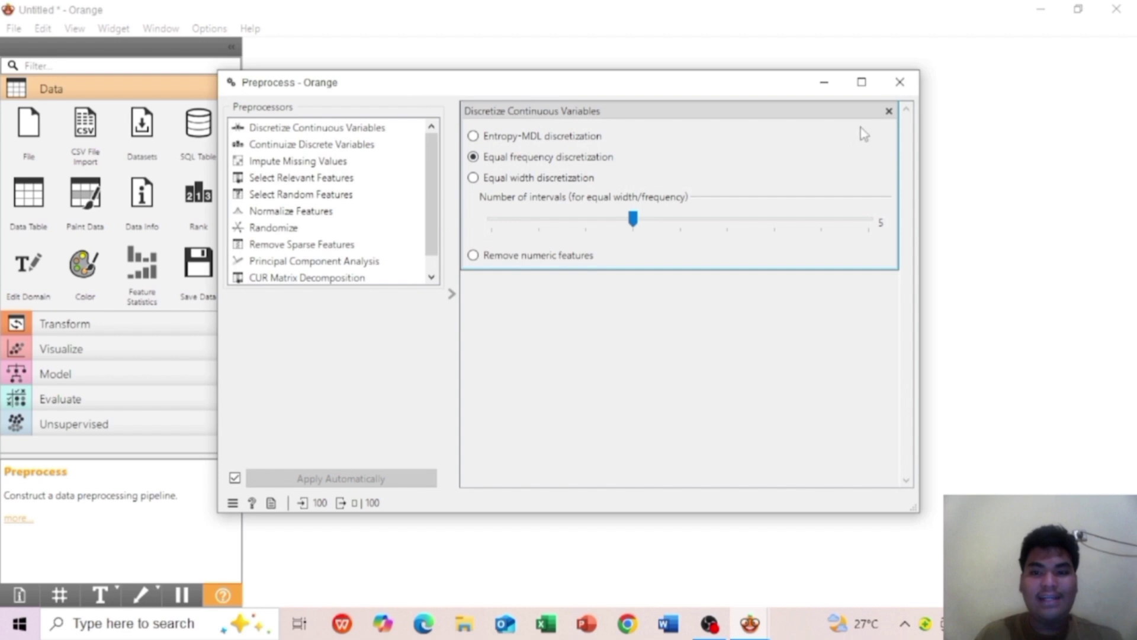
pyautogui.click(888, 112)
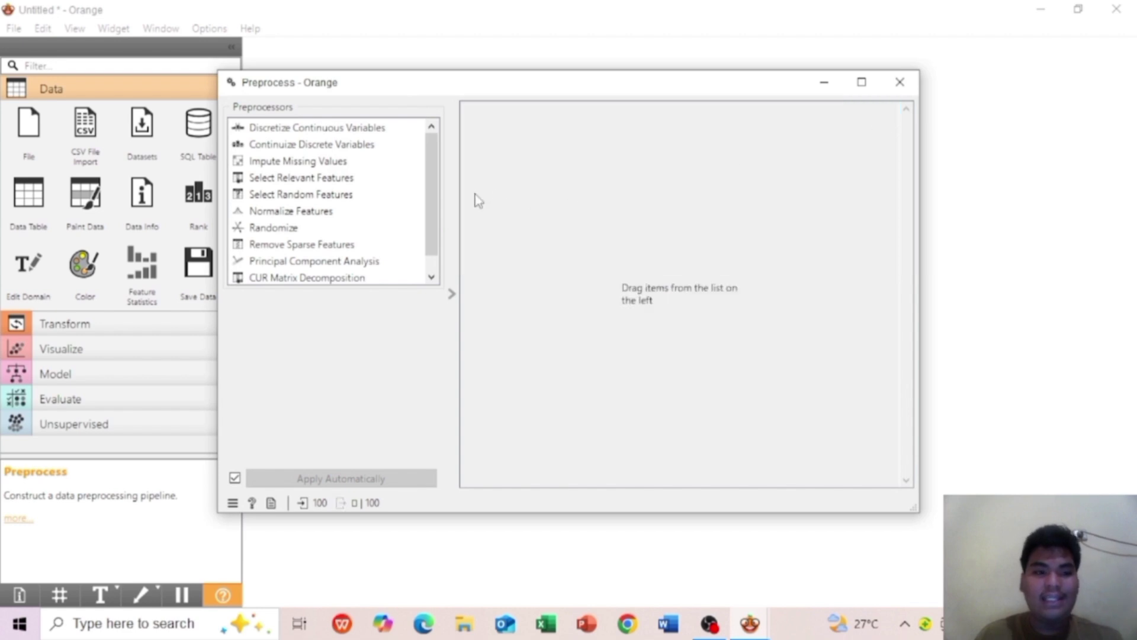
pyautogui.doubleClick(345, 215)
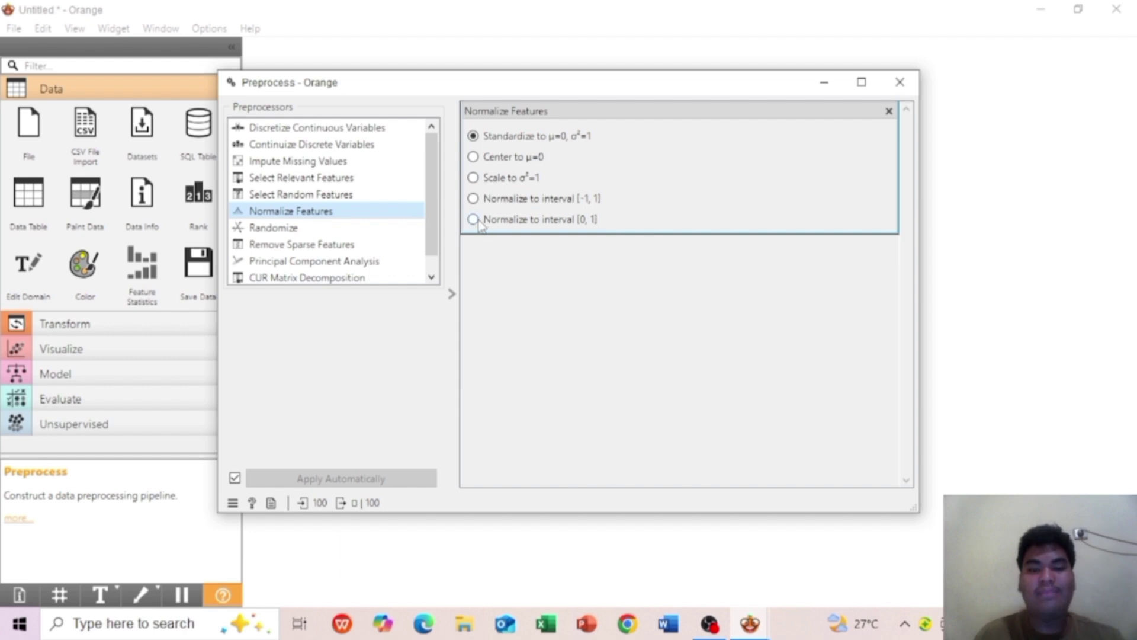
pyautogui.click(477, 221)
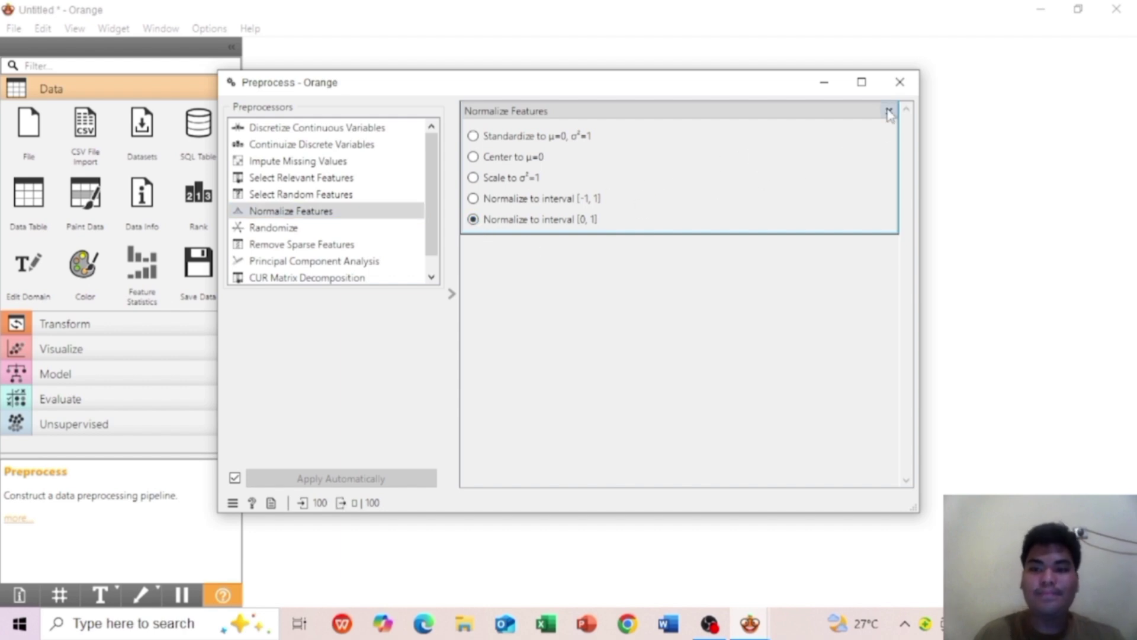
pyautogui.click(900, 82)
# Connect a second Data Table to Preprocess and compare its normalized values with the original Data Table.
pyautogui.moveTo(471, 232); pyautogui.dragTo(506, 175)
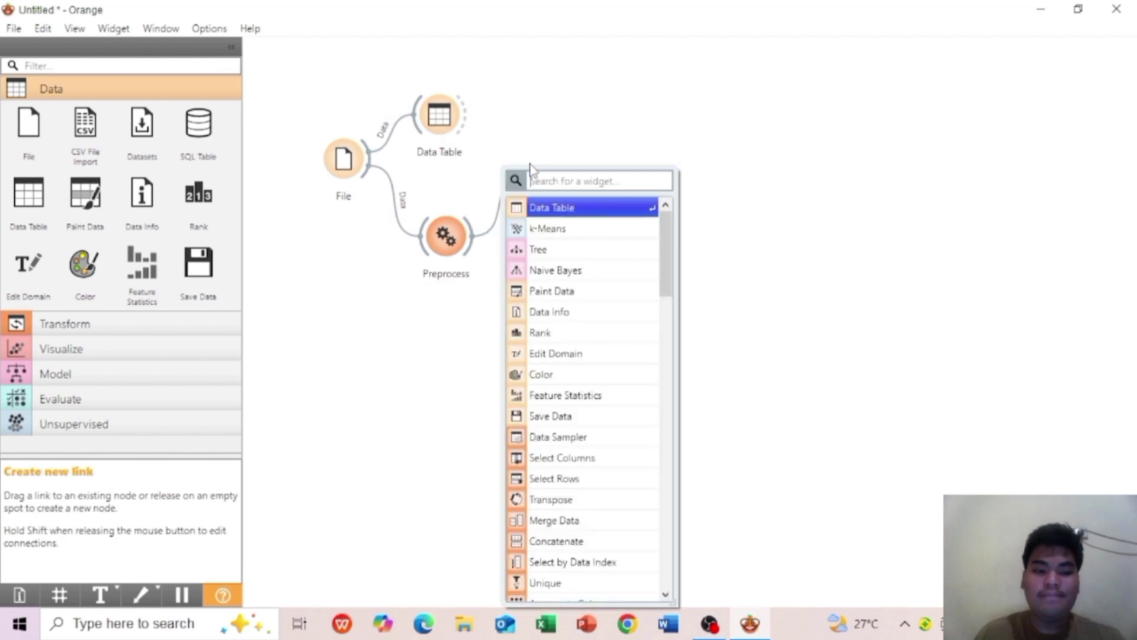
pyautogui.click(571, 209)
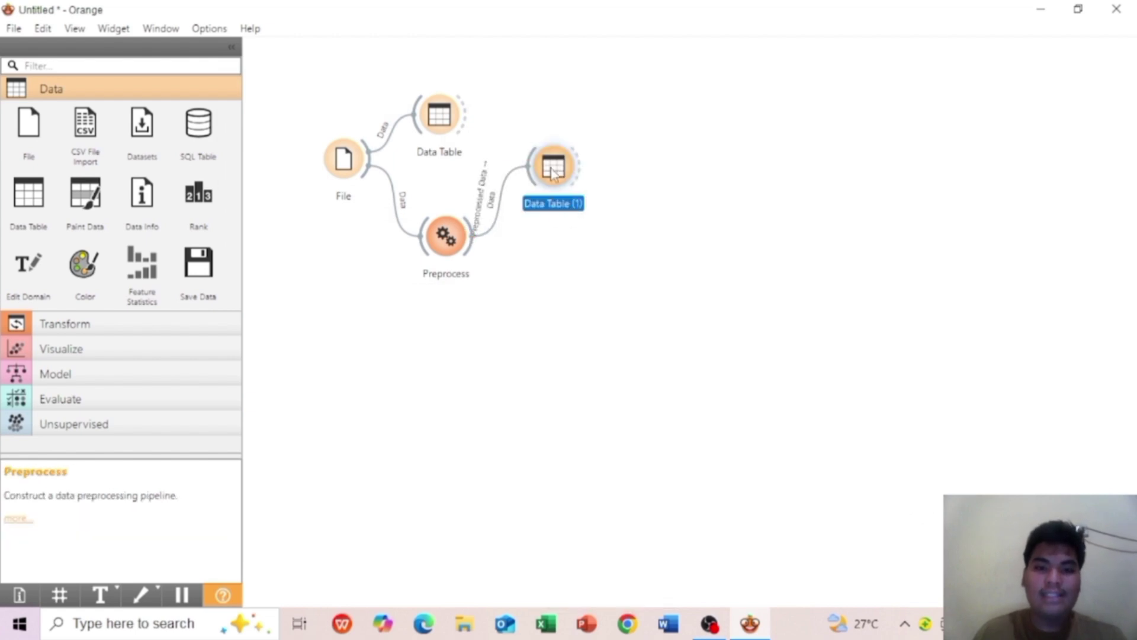
pyautogui.doubleClick(552, 172)
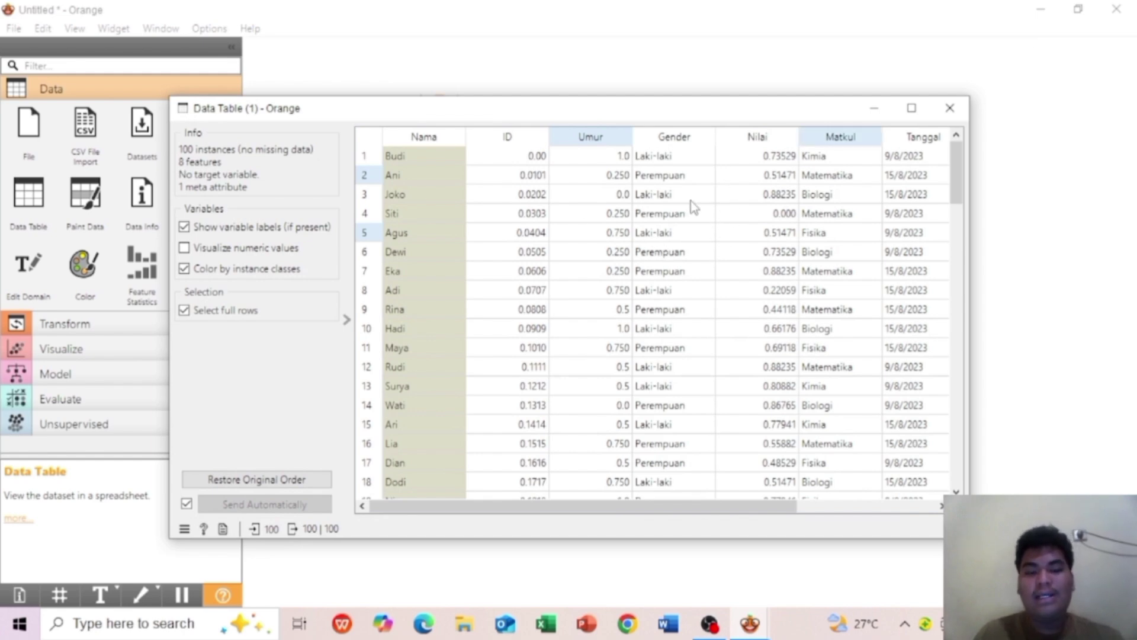
pyautogui.click(951, 108)
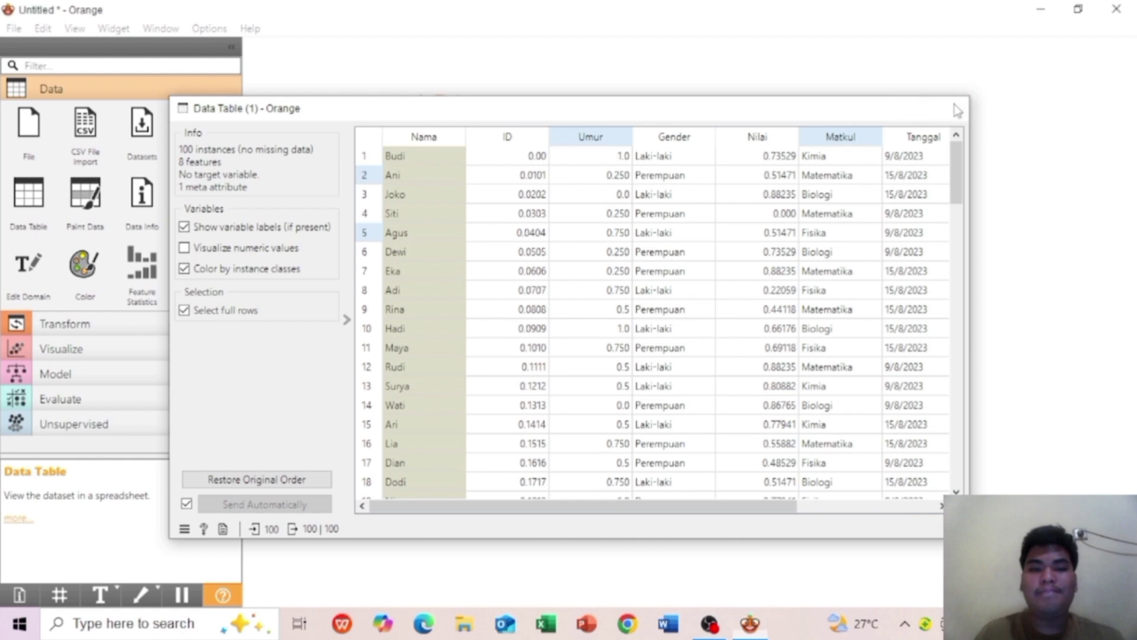
pyautogui.click(447, 121)
pyautogui.doubleClick(447, 122)
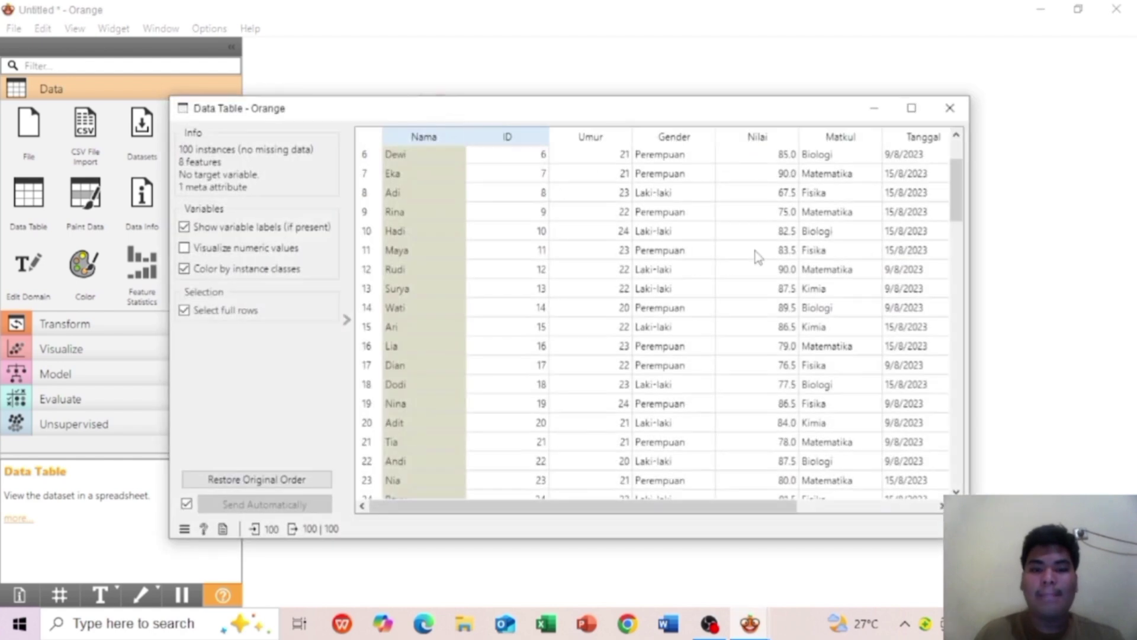
pyautogui.click(950, 107)
# Connect a k-Means widget to Preprocess and set its fixed number of clusters to 3.
pyautogui.moveTo(474, 246); pyautogui.dragTo(492, 172)
pyautogui.click(574, 228)
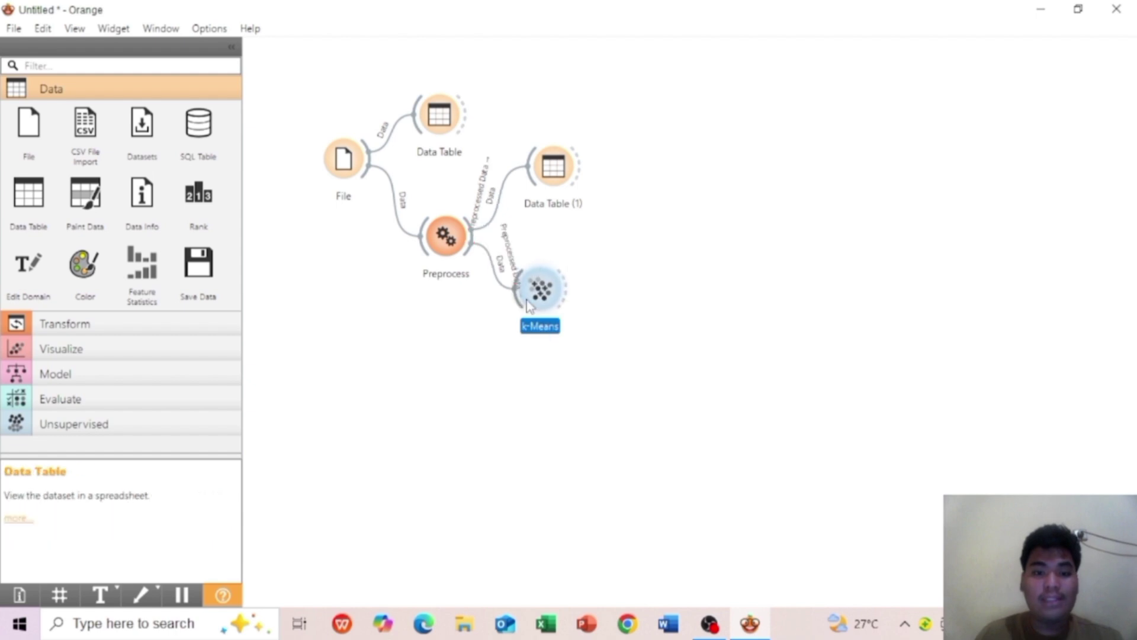
pyautogui.doubleClick(550, 287)
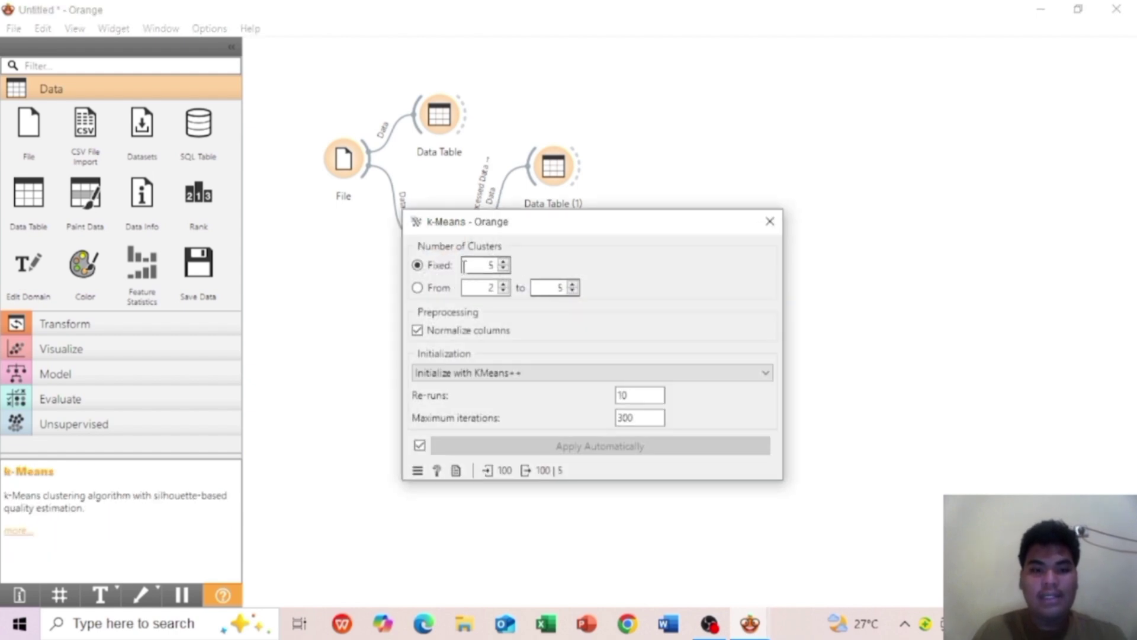
pyautogui.click(504, 269)
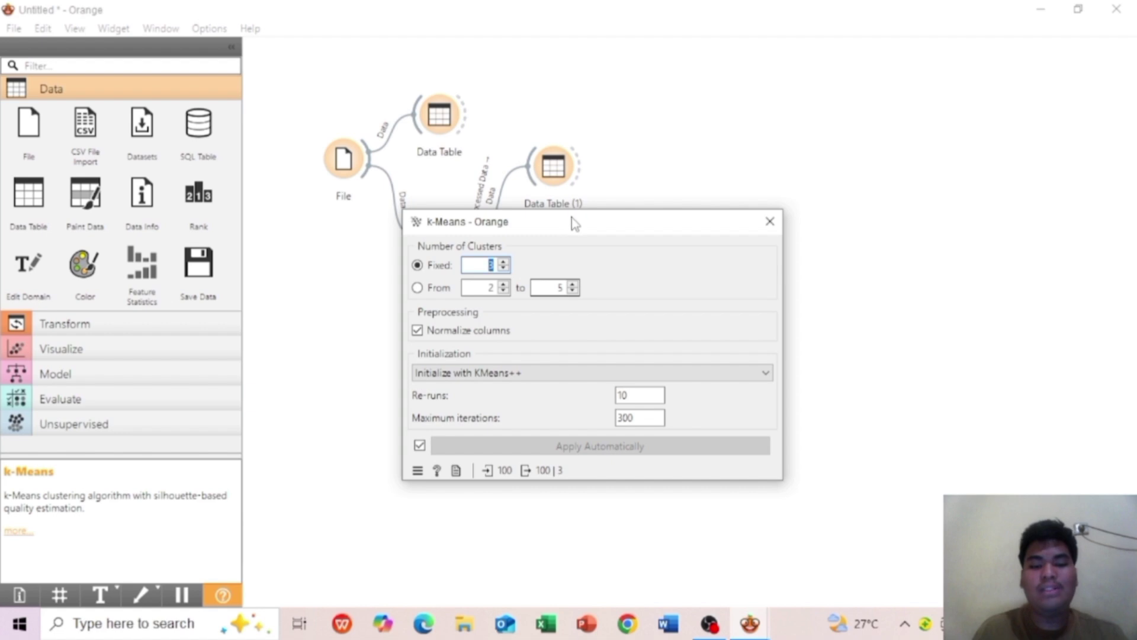
# Check the k-Means silhouette scores for 2 to 5 clusters and switch back to the fixed cluster number.
pyautogui.click(418, 287)
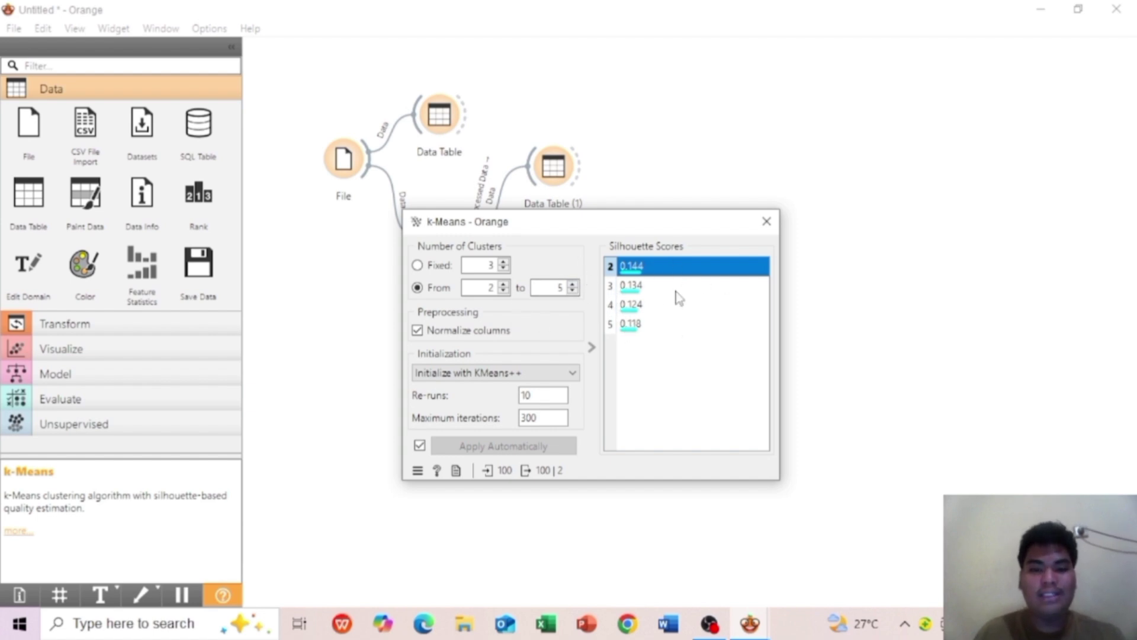
pyautogui.click(419, 266)
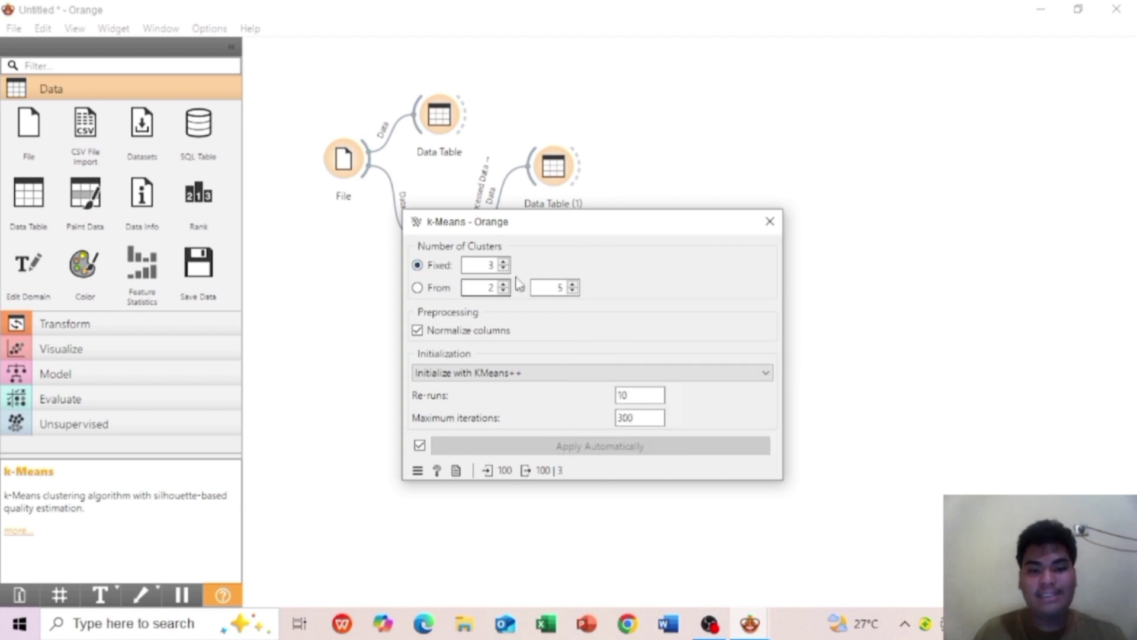
pyautogui.click(769, 221)
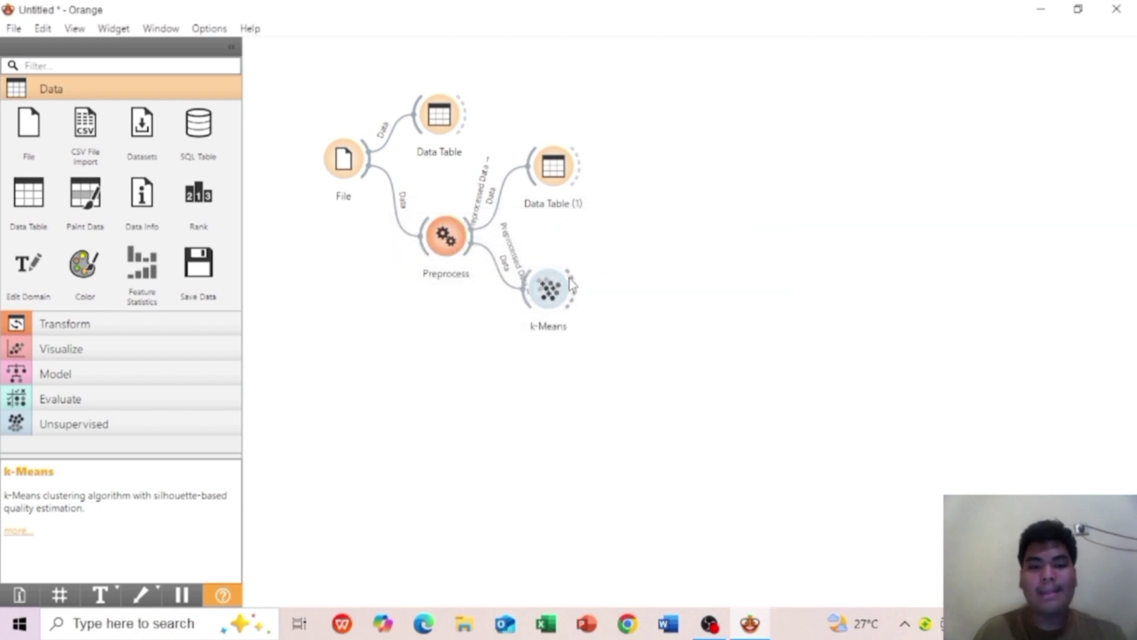
# Connect a Data Table to k-Means and sort its rows by Cluster to review each instance's assignment.
pyautogui.moveTo(586, 286); pyautogui.dragTo(625, 235)
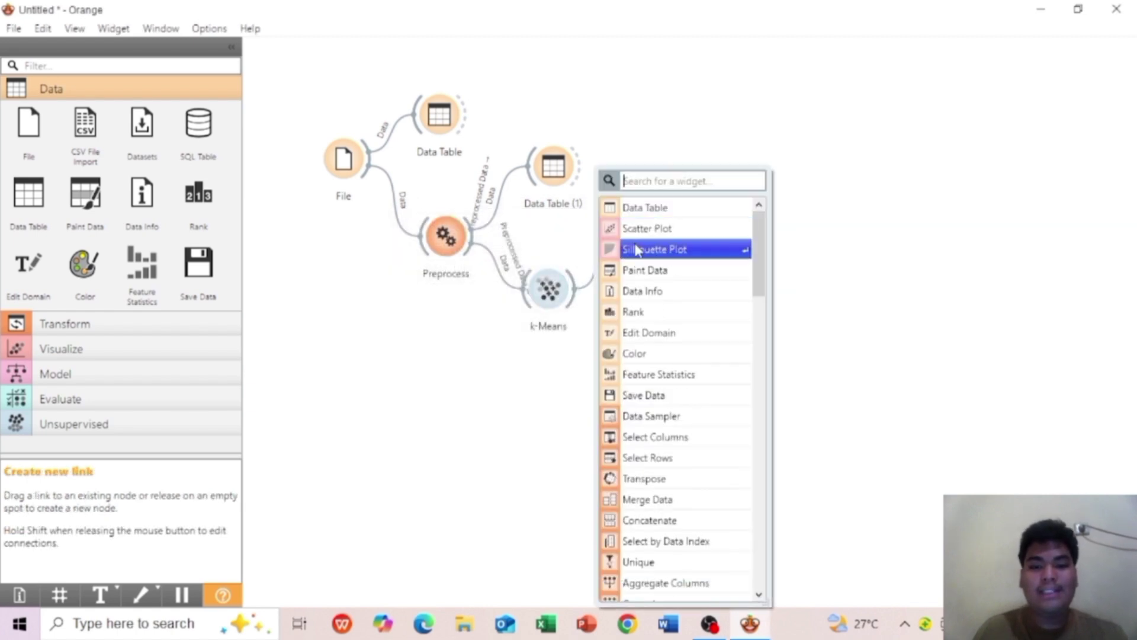
pyautogui.click(687, 212)
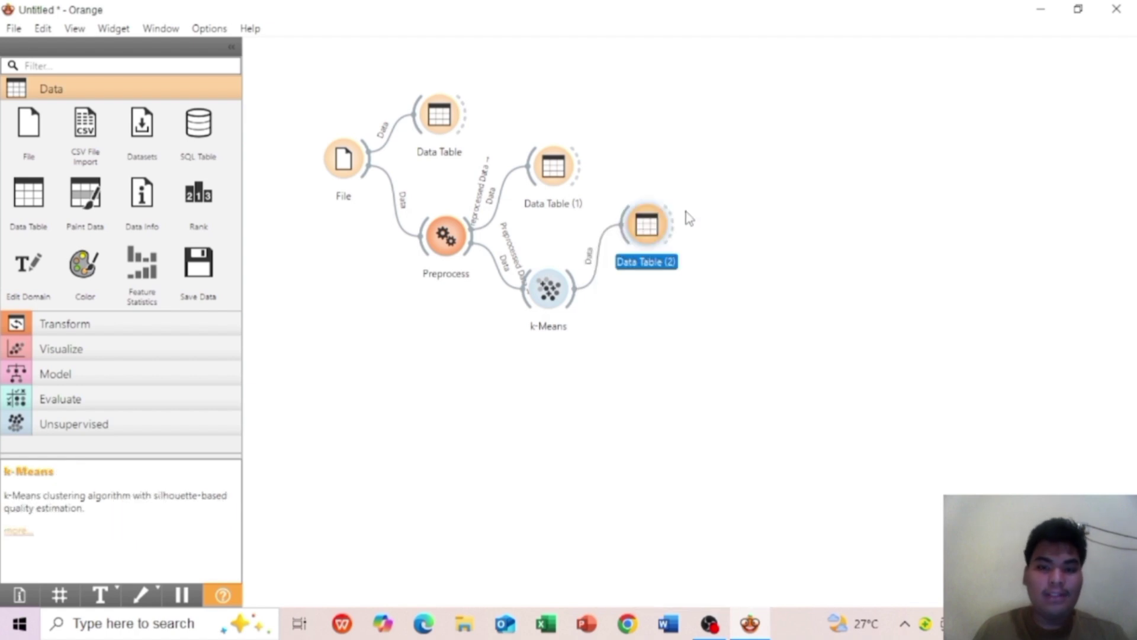
pyautogui.doubleClick(650, 222)
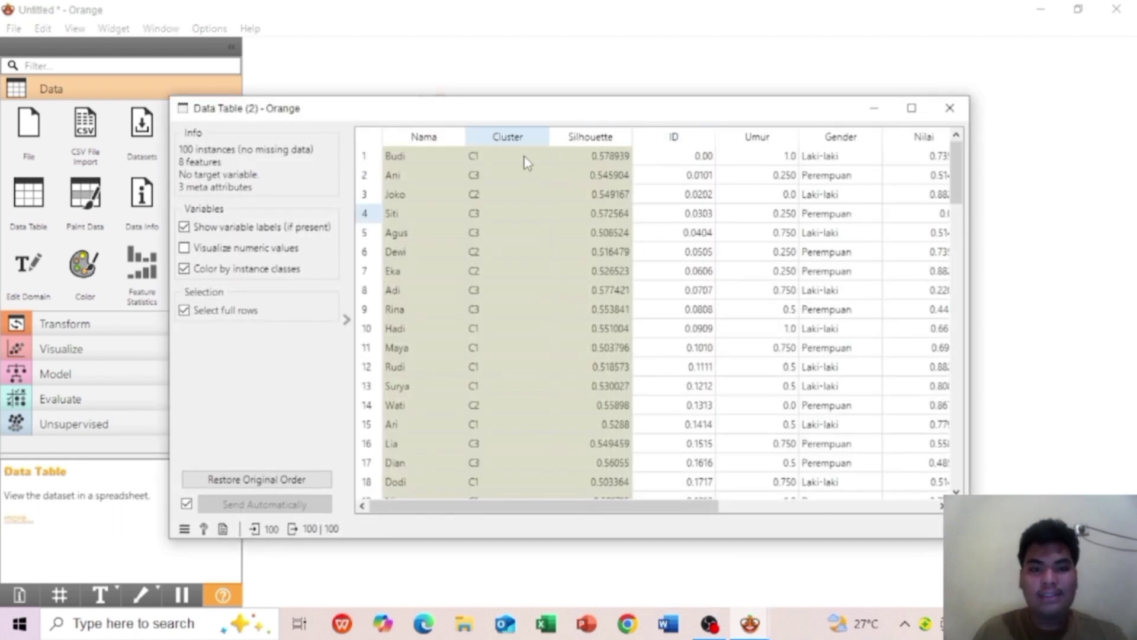
pyautogui.click(528, 140)
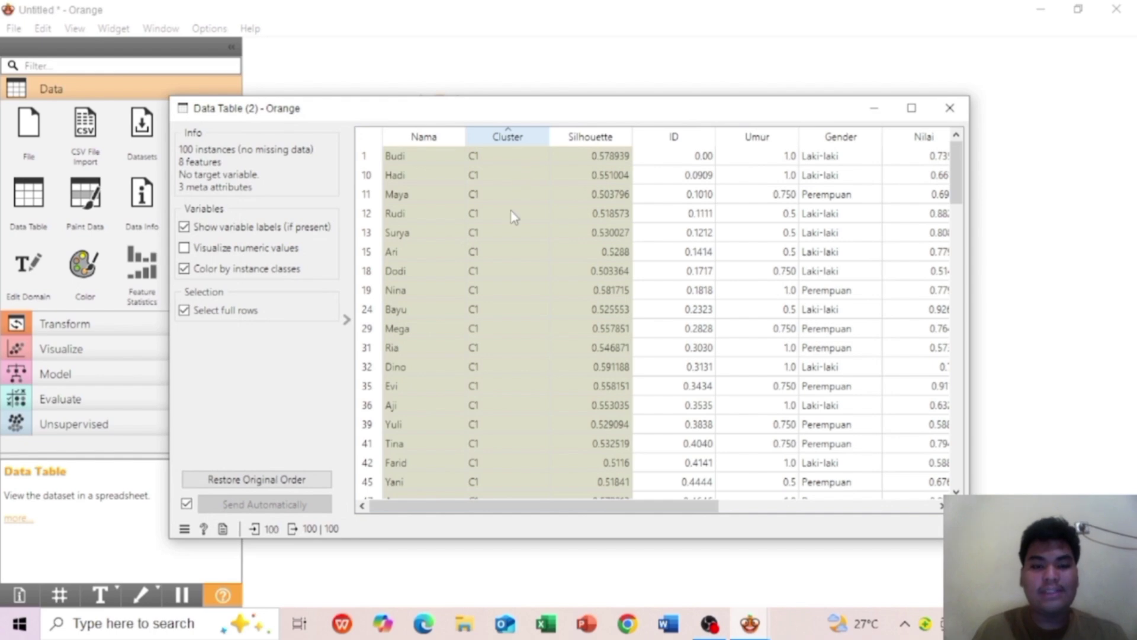
pyautogui.scroll(-15, 508, 223)
pyautogui.scroll(-10, 506, 227)
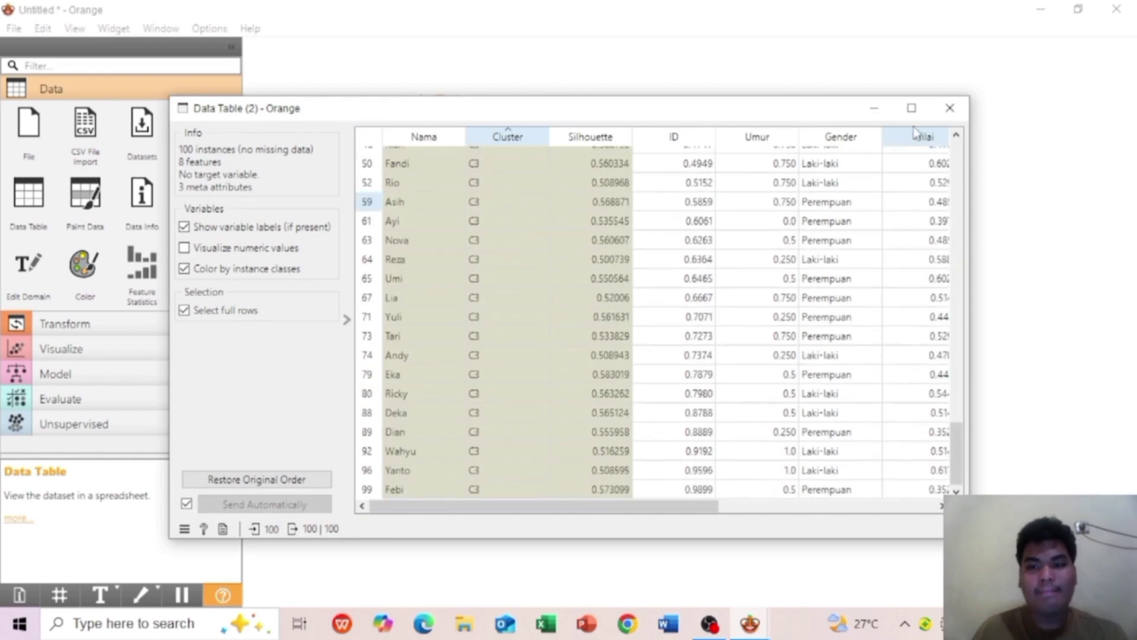
pyautogui.click(946, 107)
# Connect a Scatter Plot widget to k-Means and open it.
pyautogui.moveTo(576, 288); pyautogui.dragTo(645, 338)
pyautogui.click(726, 235)
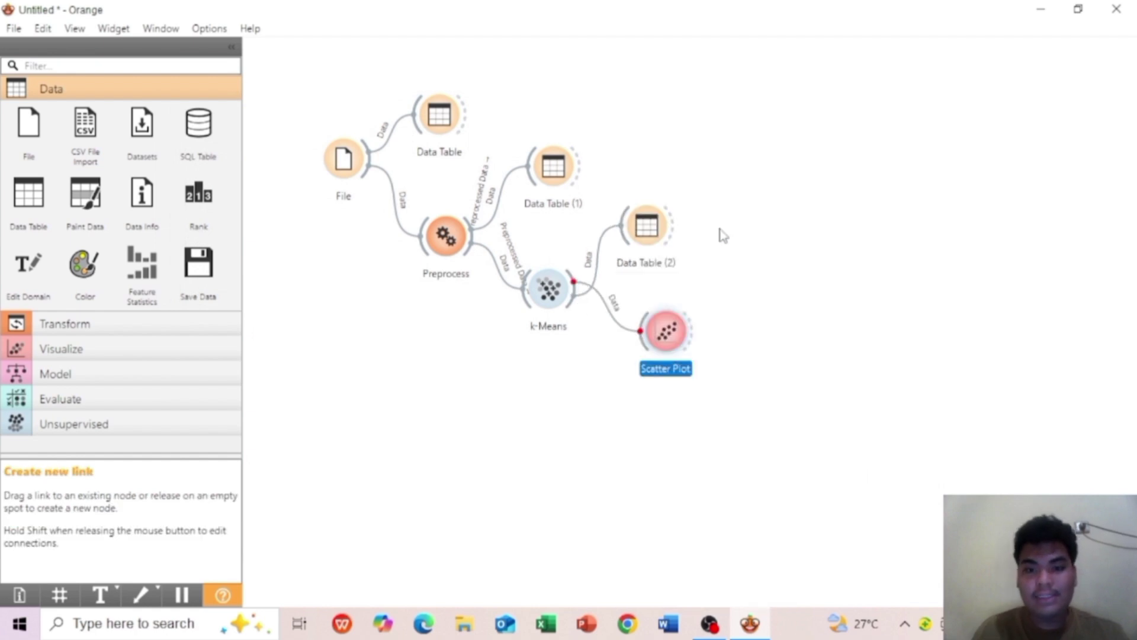
pyautogui.doubleClick(659, 339)
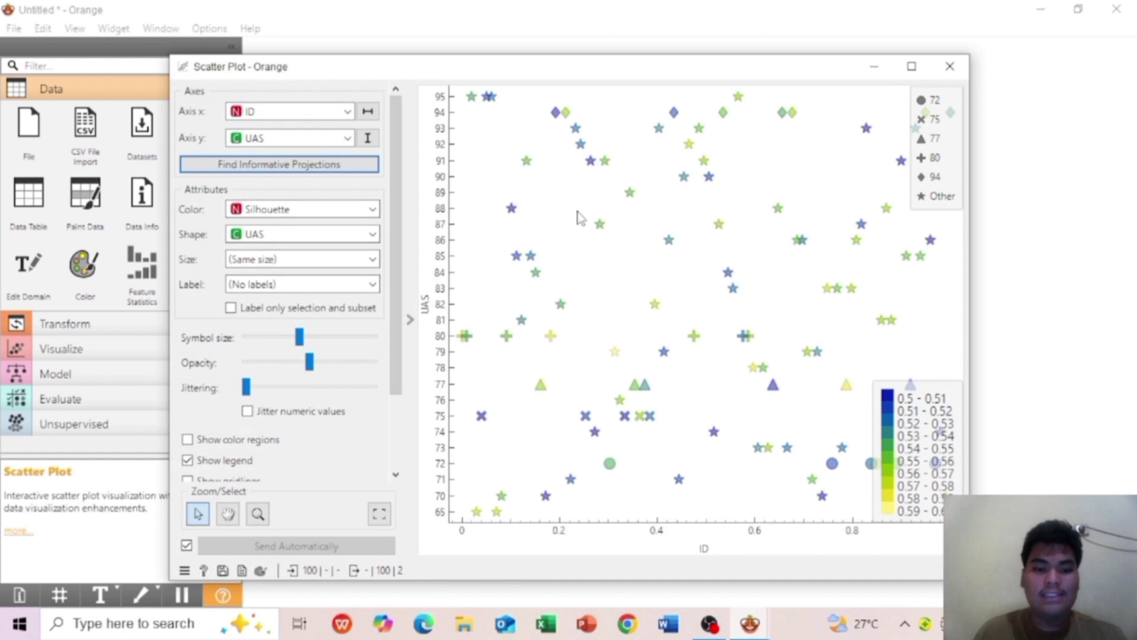
# Try Umur, Gender and Nilai as the scatter plot's x axis.
pyautogui.click(347, 112)
pyautogui.click(334, 114)
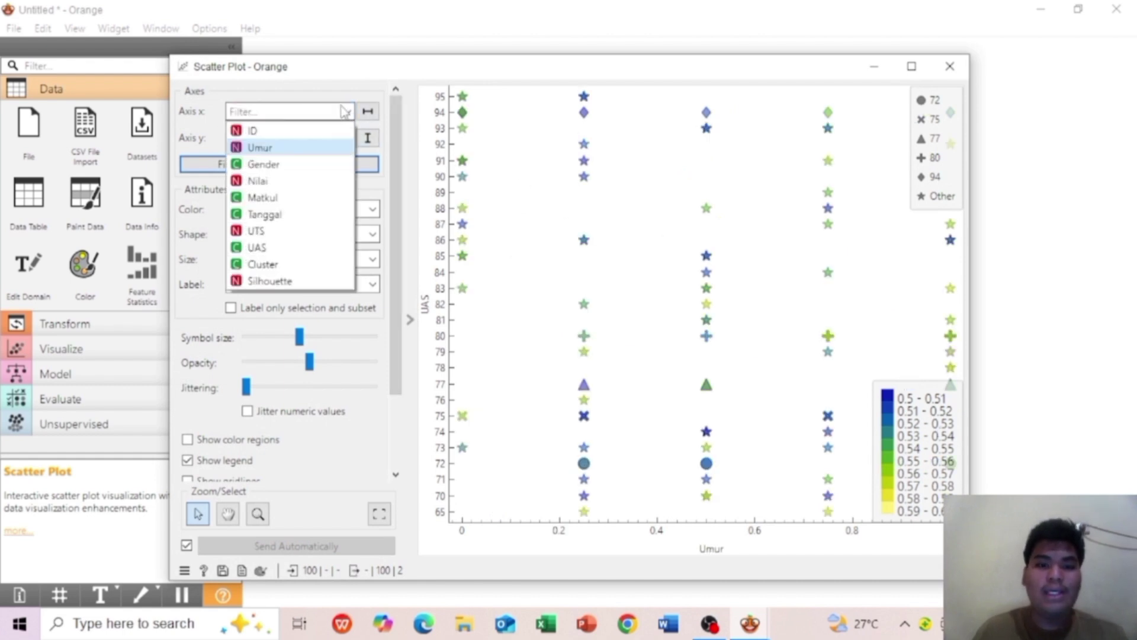
pyautogui.click(332, 163)
pyautogui.click(347, 113)
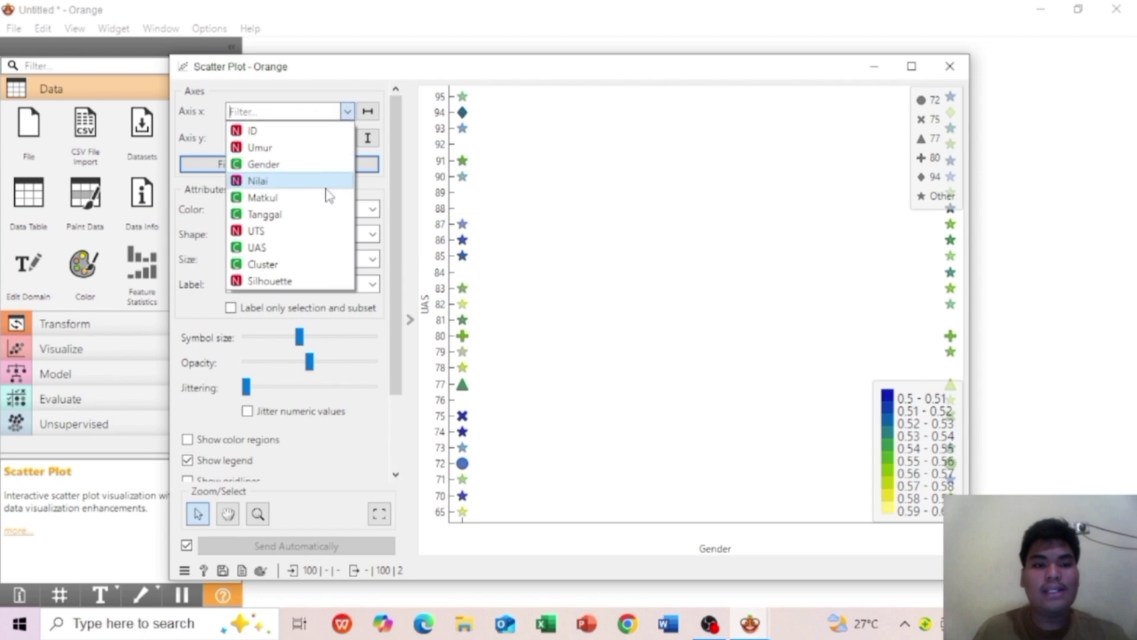
pyautogui.click(324, 181)
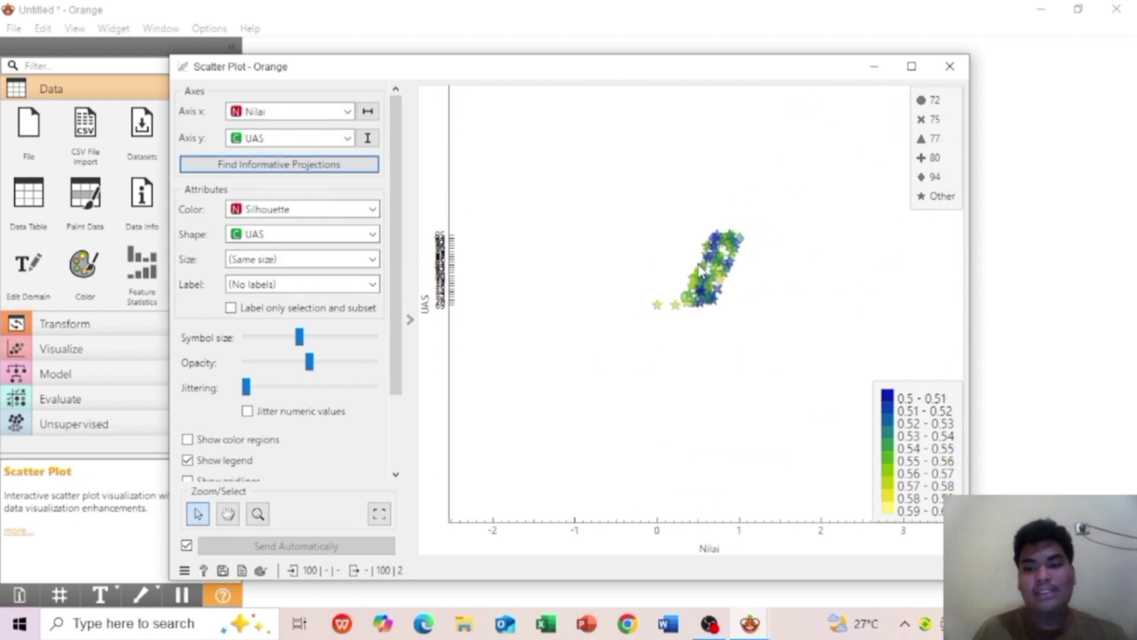
# Plot Cluster on the x axis against UAS on the y axis and color the points by Cluster.
pyautogui.click(323, 112)
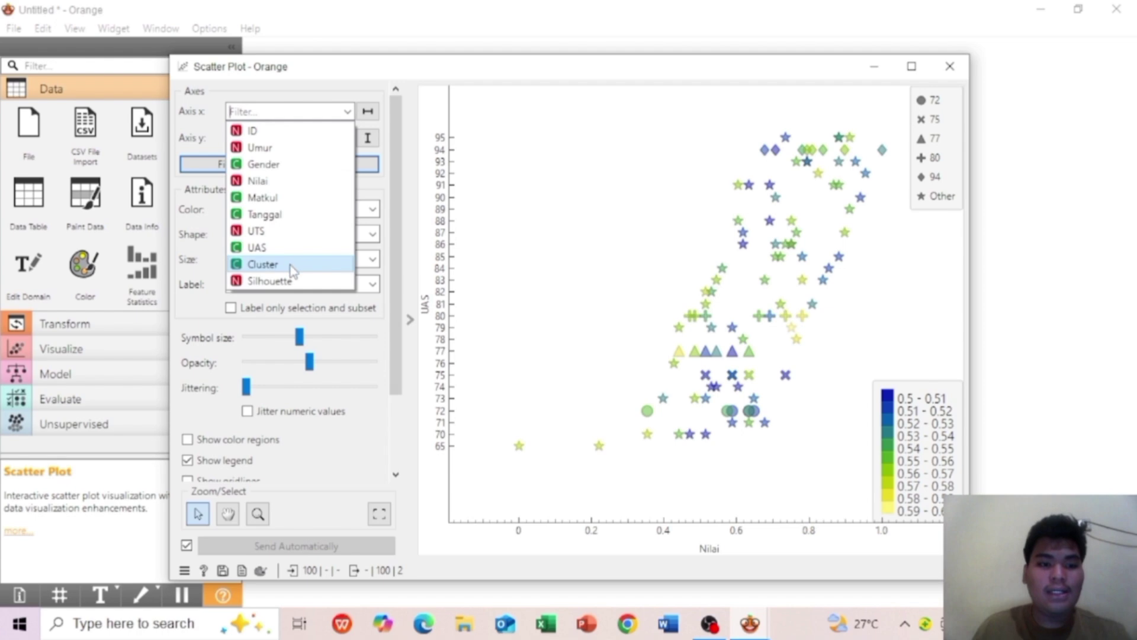
pyautogui.click(292, 271)
pyautogui.click(325, 139)
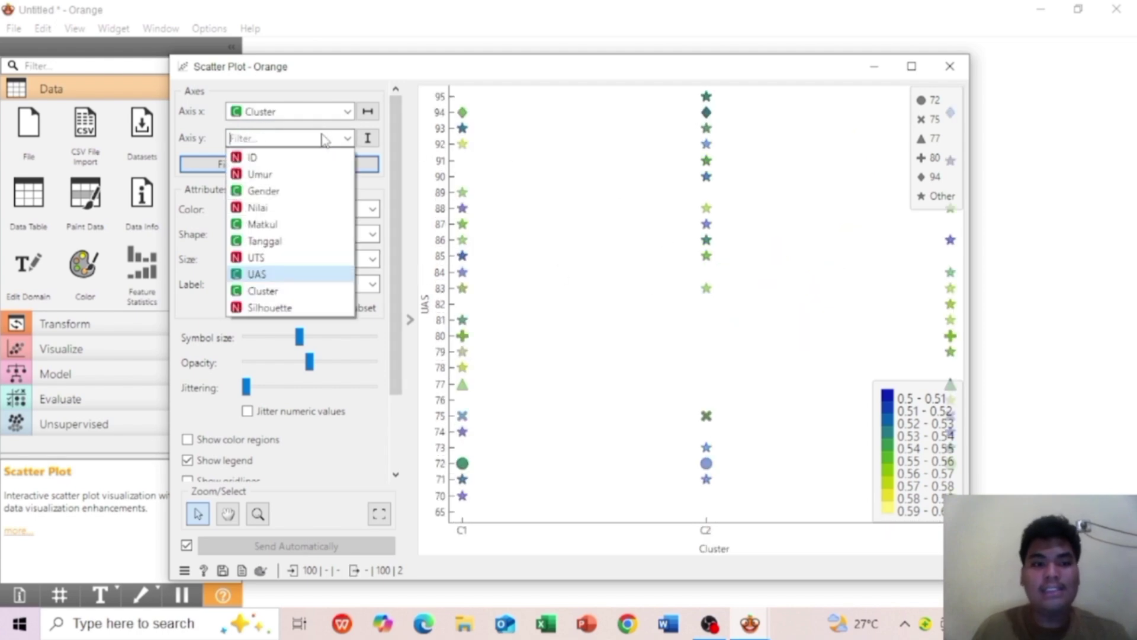
pyautogui.click(281, 275)
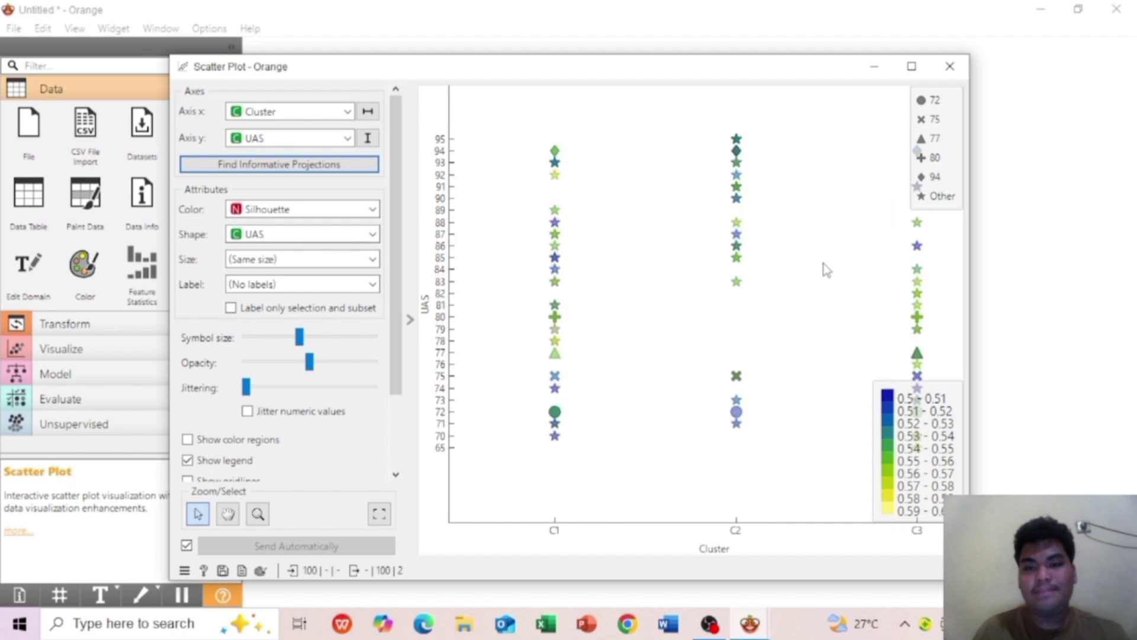
pyautogui.click(339, 211)
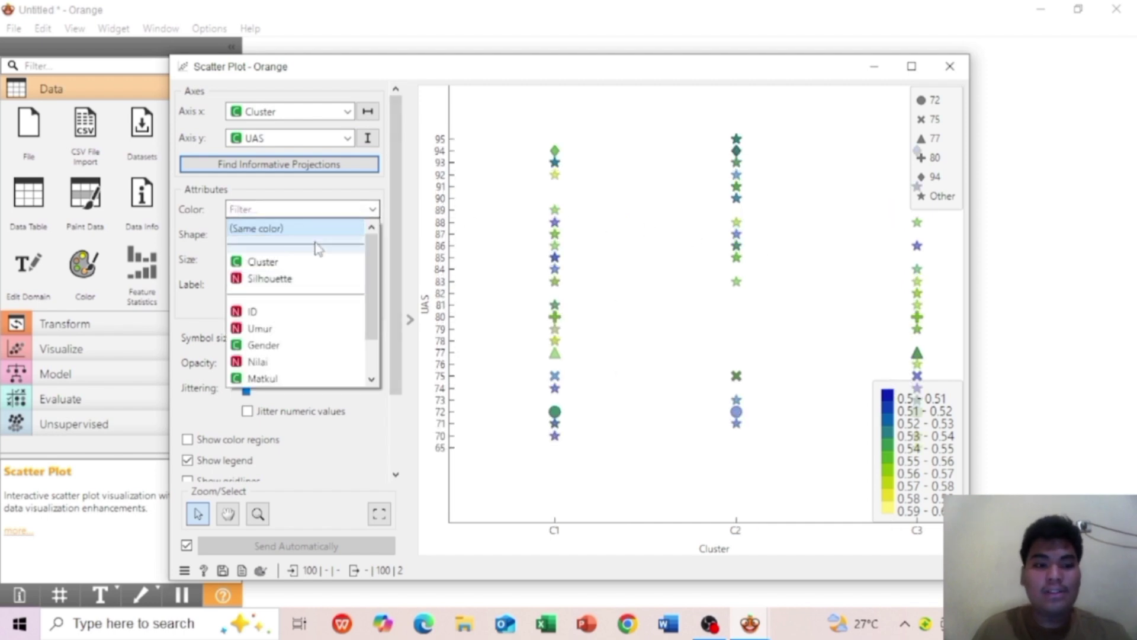
pyautogui.click(314, 260)
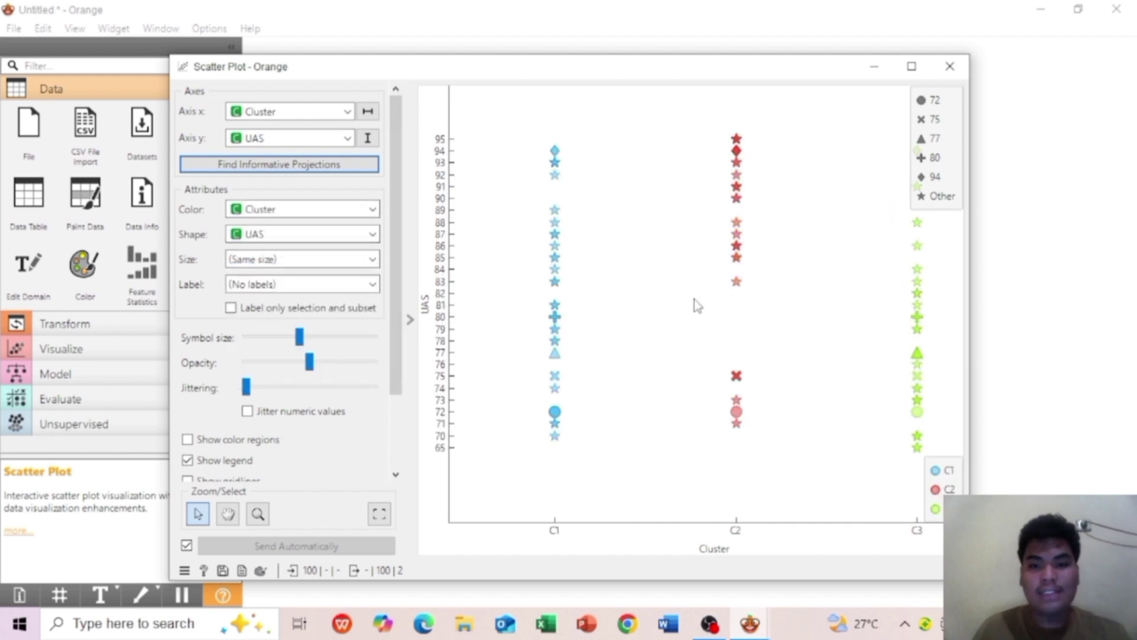
pyautogui.scroll(2, 890, 261)
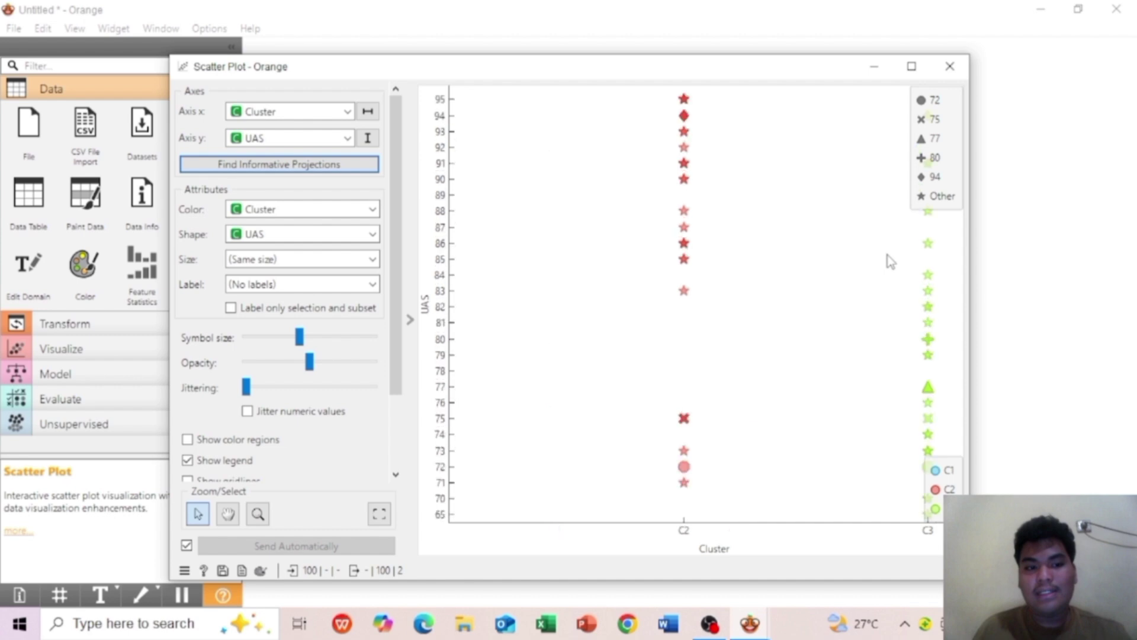
pyautogui.scroll(-2, 891, 261)
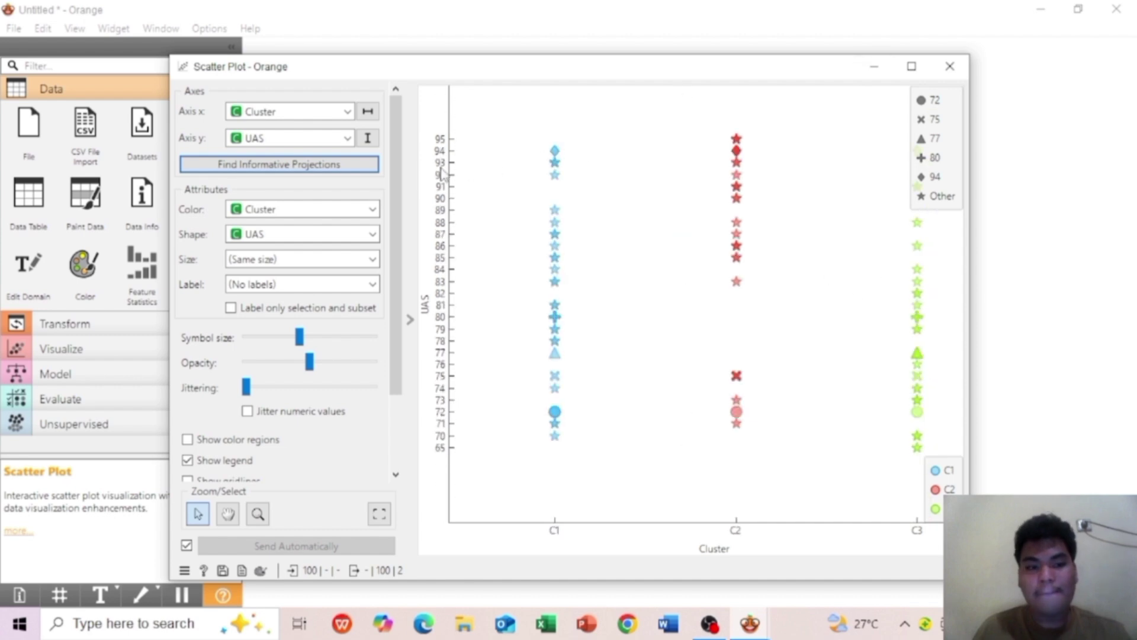
# Try labeling the scatter plot points by Nama, Cluster and Silhouette.
pyautogui.click(307, 284)
pyautogui.click(297, 335)
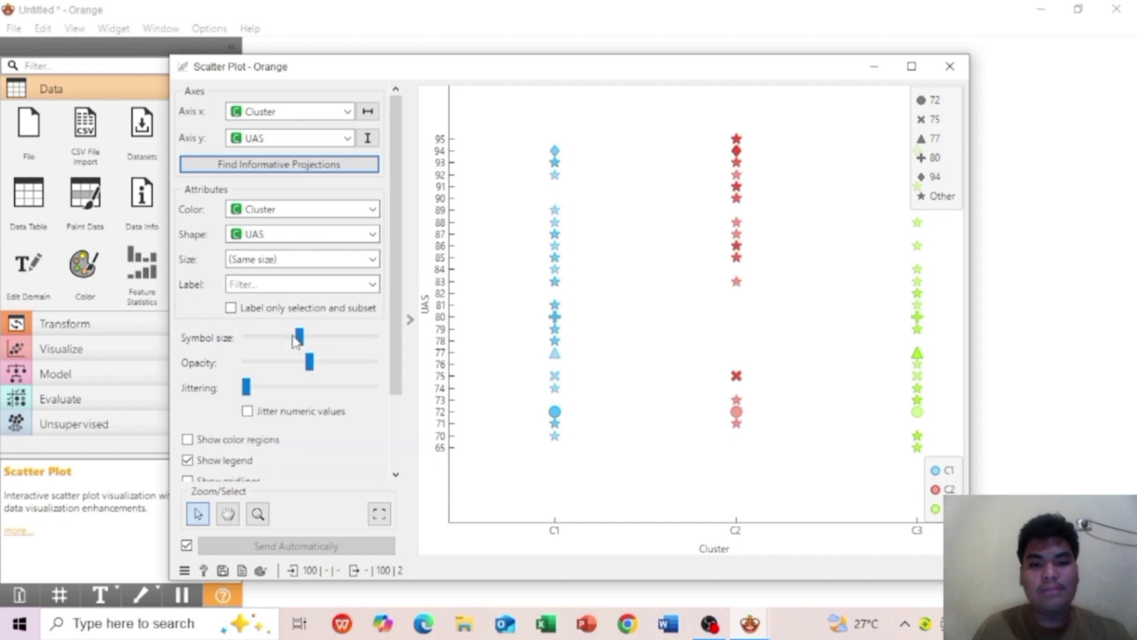
pyautogui.scroll(1, 574, 332)
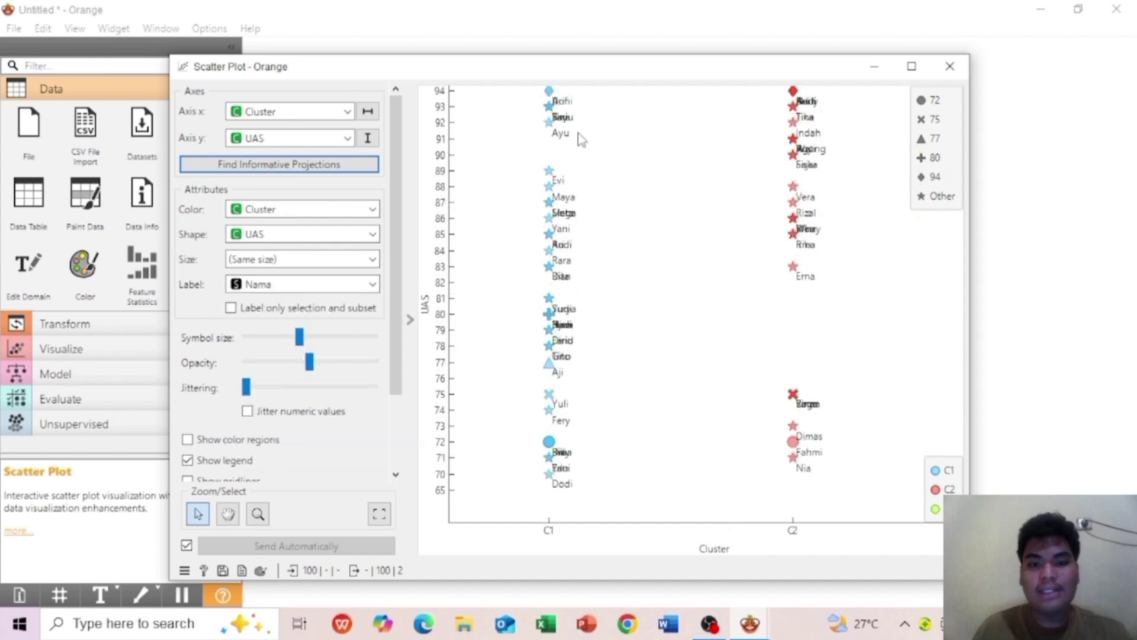
pyautogui.scroll(-1, 579, 139)
pyautogui.click(349, 291)
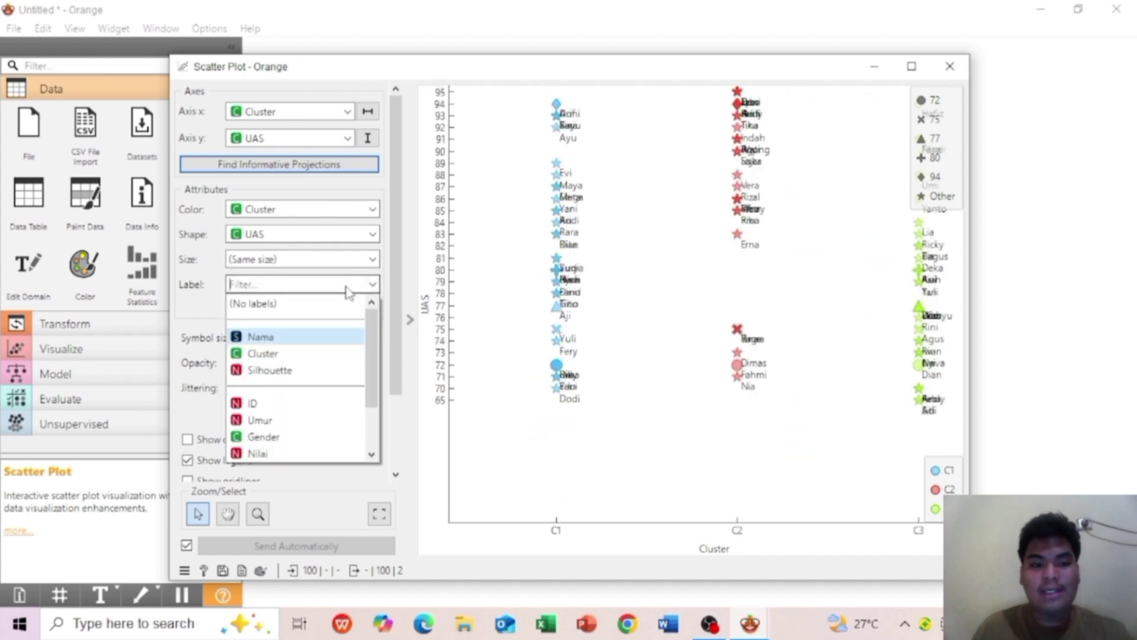
pyautogui.click(320, 354)
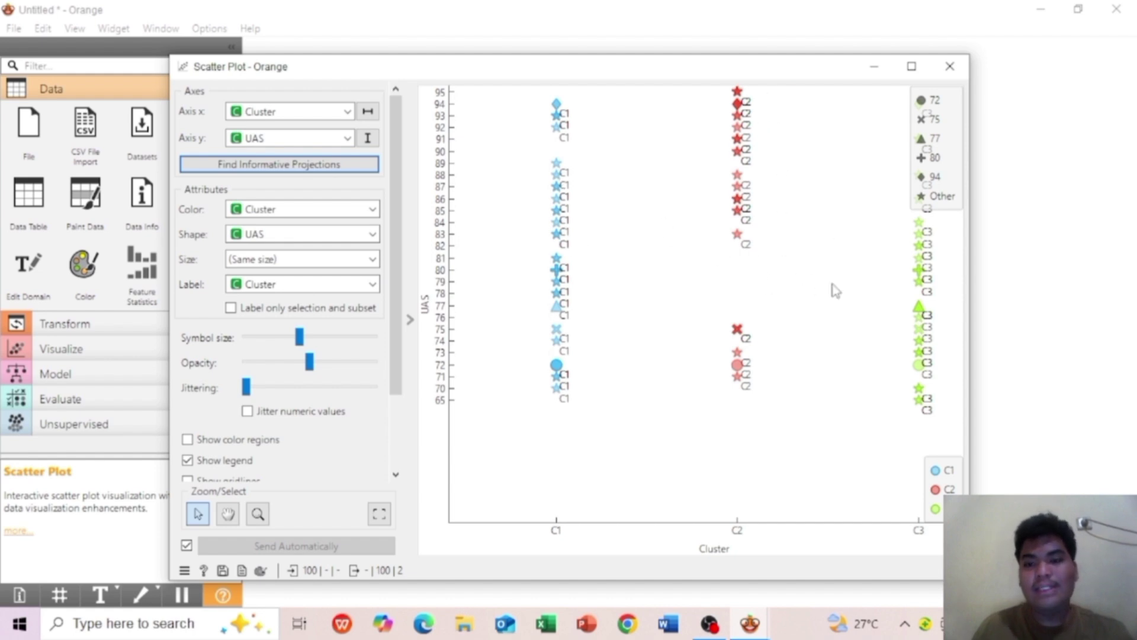
pyautogui.scroll(-2, 833, 288)
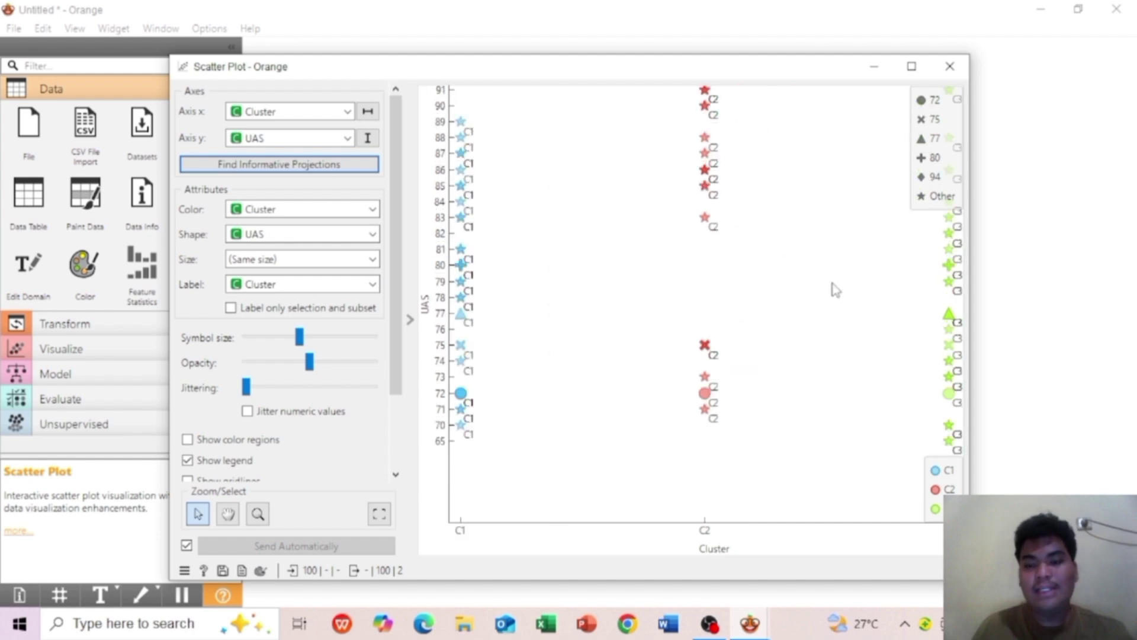
pyautogui.click(332, 282)
pyautogui.click(289, 371)
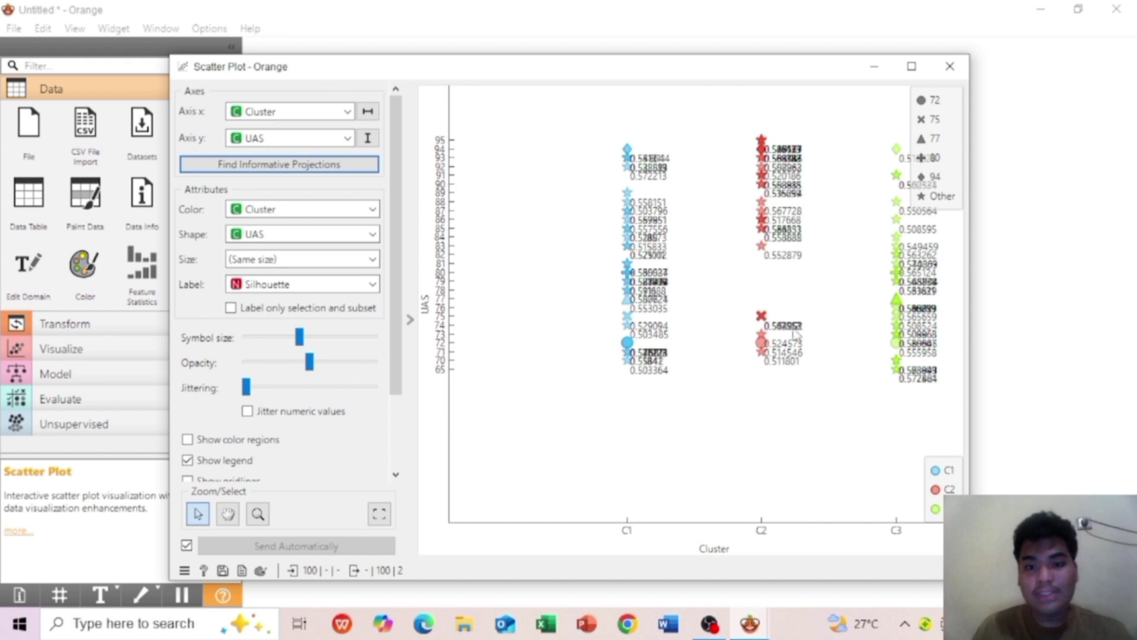
pyautogui.scroll(3, 801, 325)
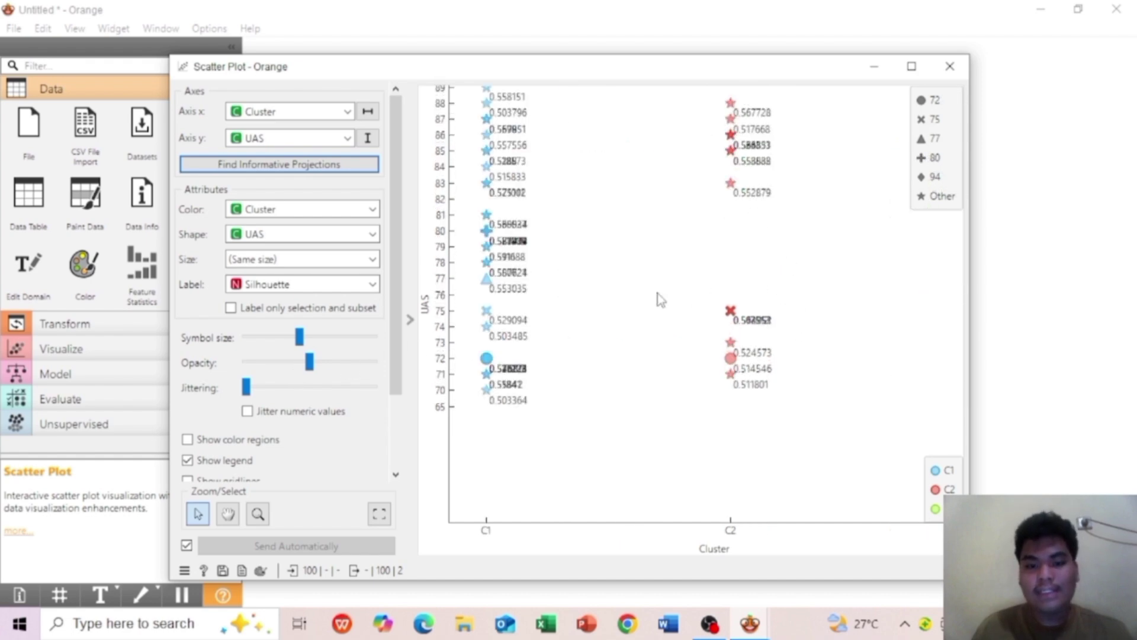
# Label the scatter plot points by Cluster and view all three clusters in the plot.
pyautogui.click(356, 284)
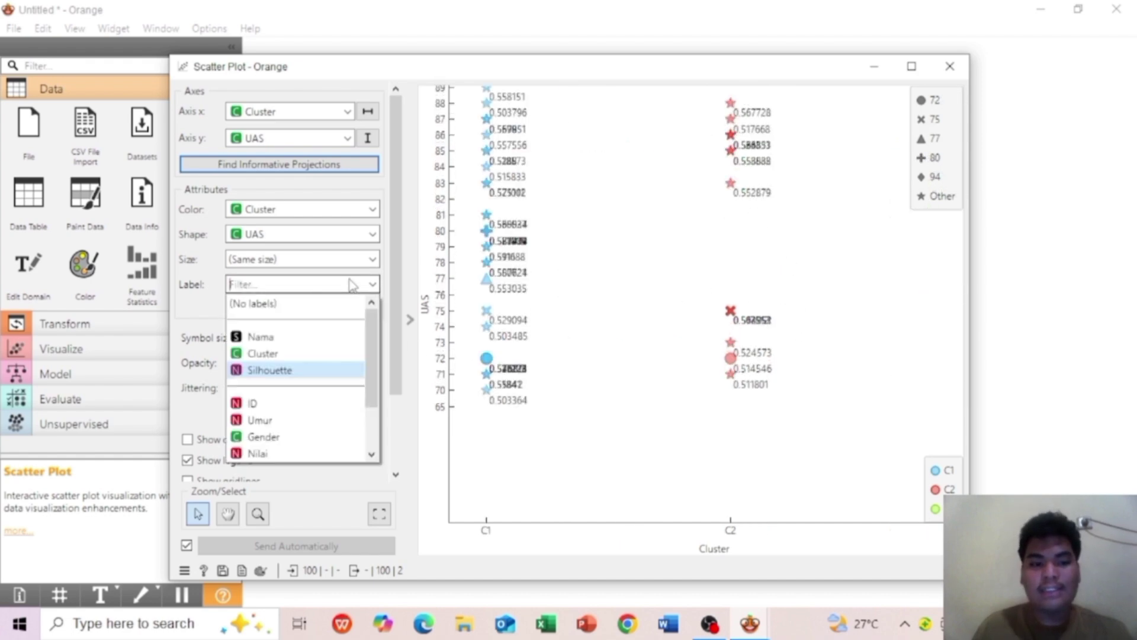
pyautogui.click(316, 354)
pyautogui.scroll(-3, 811, 346)
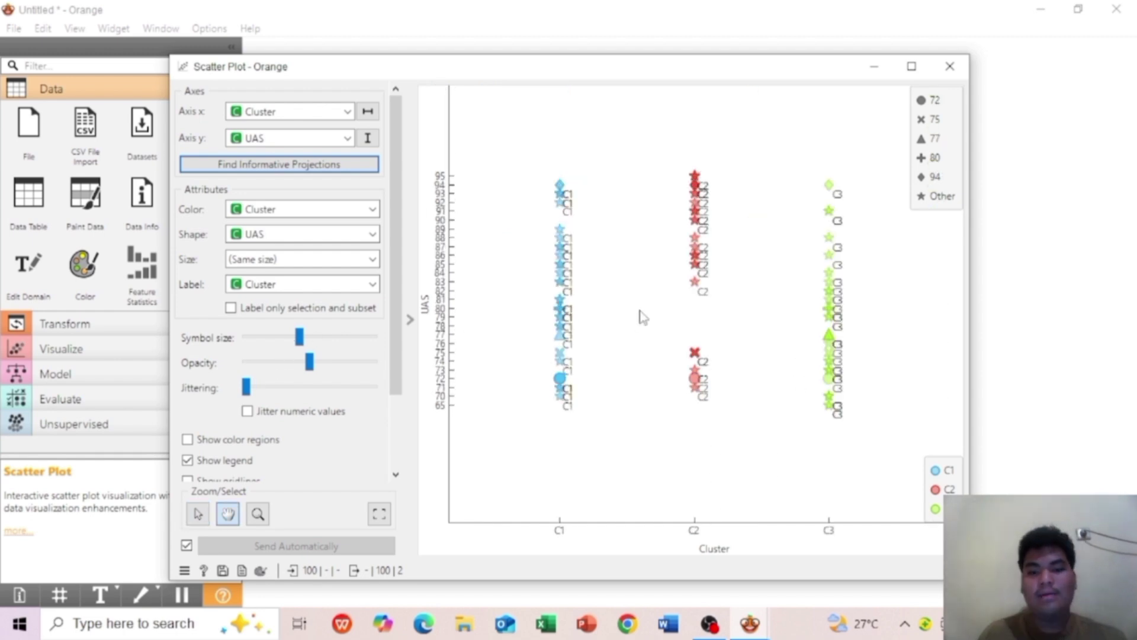
pyautogui.click(951, 67)
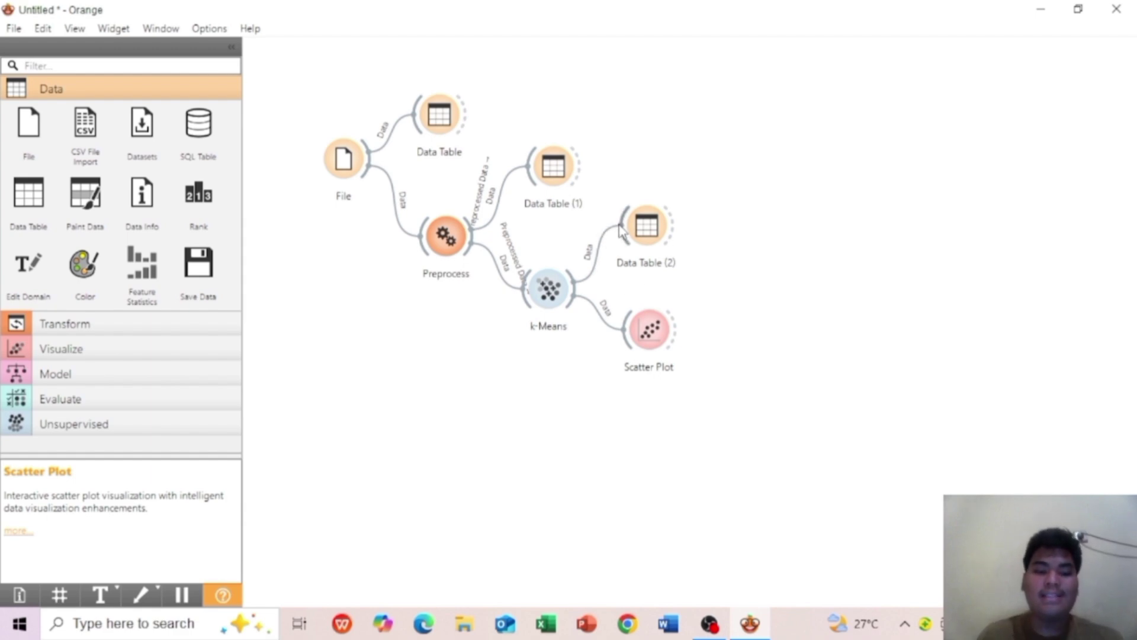
pyautogui.doubleClick(649, 329)
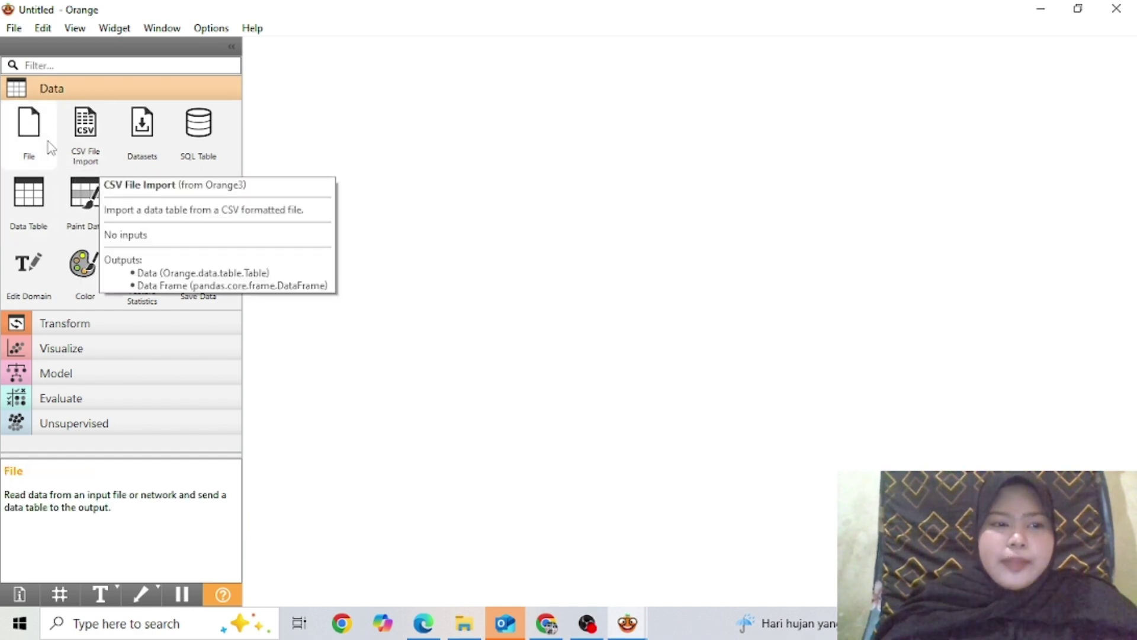
# Place two File widgets on the empty canvas, one above the other.
pyautogui.moveTo(26, 135); pyautogui.dragTo(300, 104)
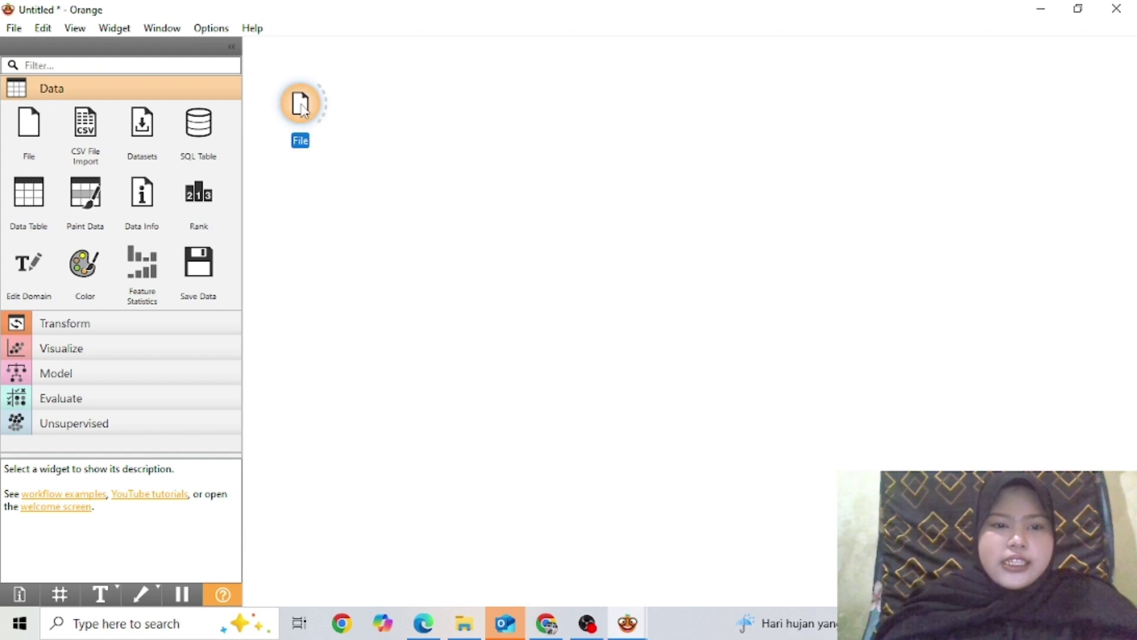
pyautogui.moveTo(39, 139); pyautogui.dragTo(287, 311)
pyautogui.doubleClick(300, 103)
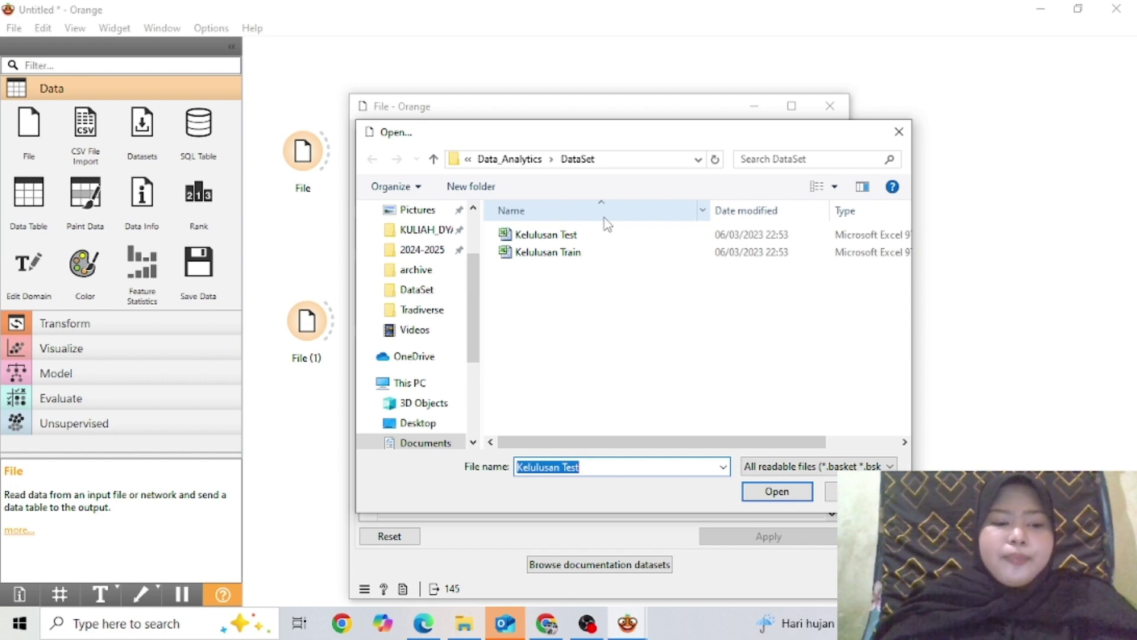
pyautogui.doubleClick(627, 251)
pyautogui.moveTo(300, 128); pyautogui.dragTo(301, 174)
pyautogui.moveTo(292, 310); pyautogui.dragTo(315, 323)
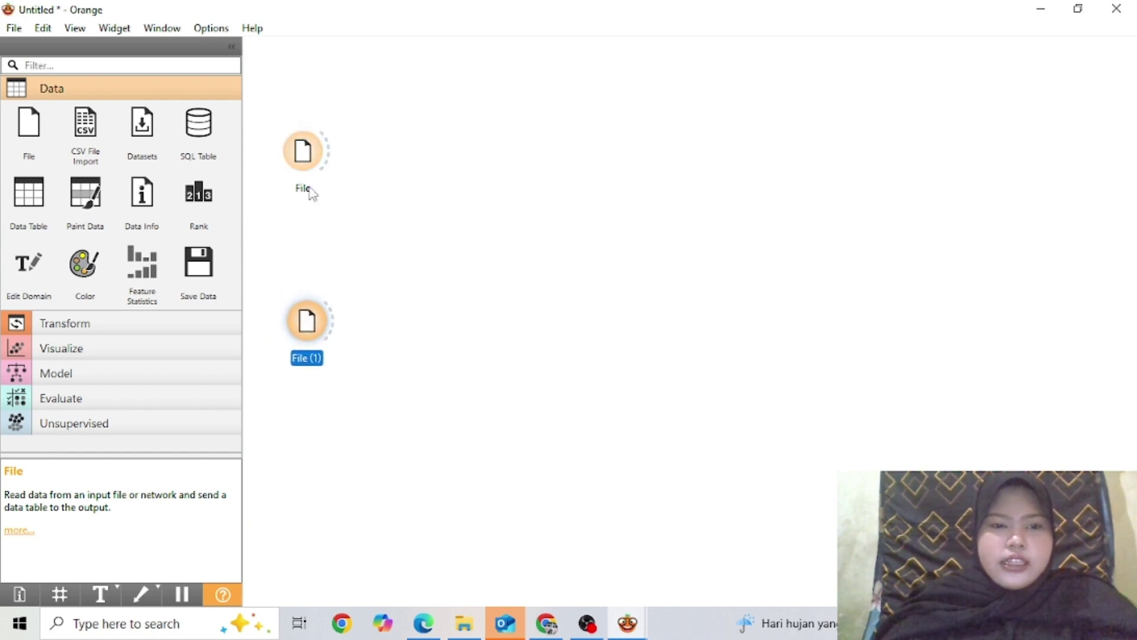
# Load Kelulusan Train.xls into the upper File widget and check its column list down to STATUS KELULUSAN and NAMA.
pyautogui.doubleClick(302, 155)
pyautogui.click(751, 154)
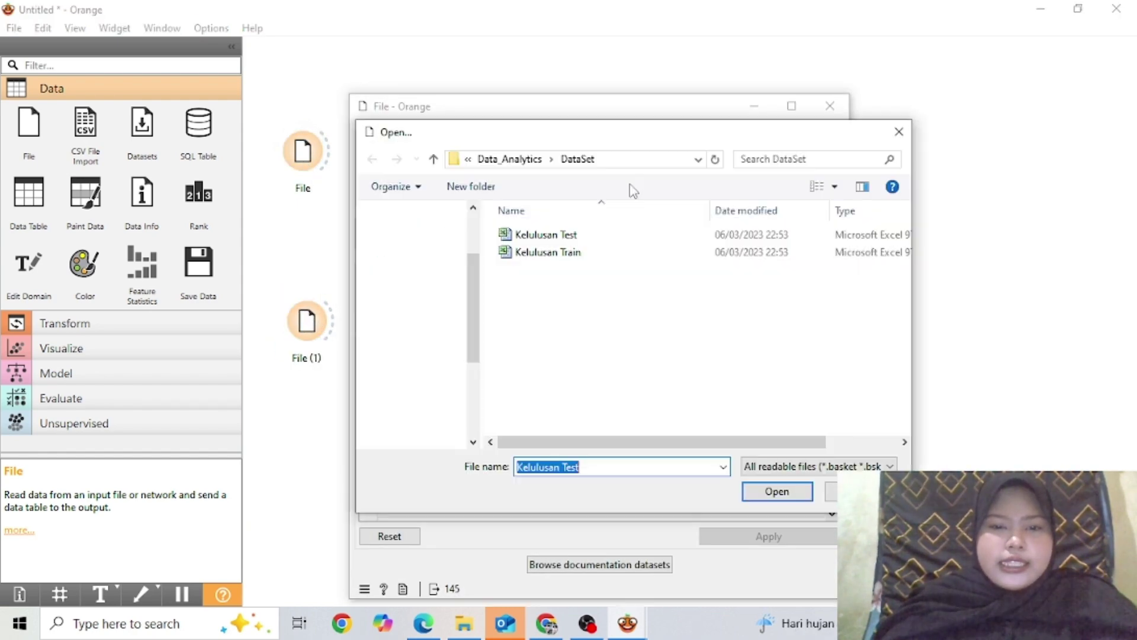
pyautogui.click(628, 253)
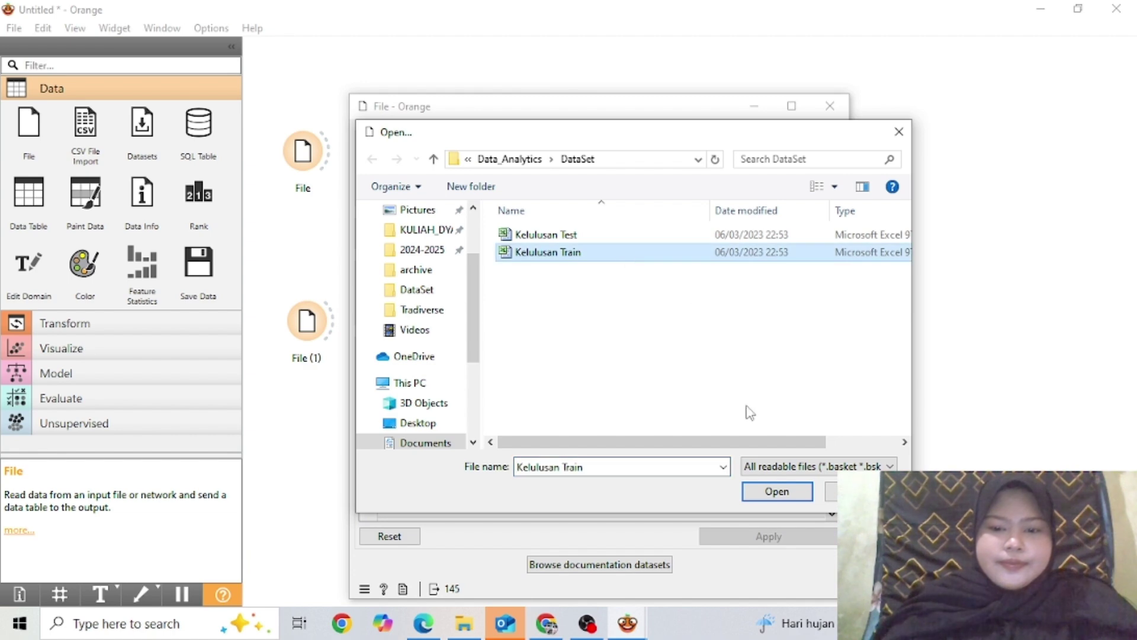
pyautogui.click(776, 492)
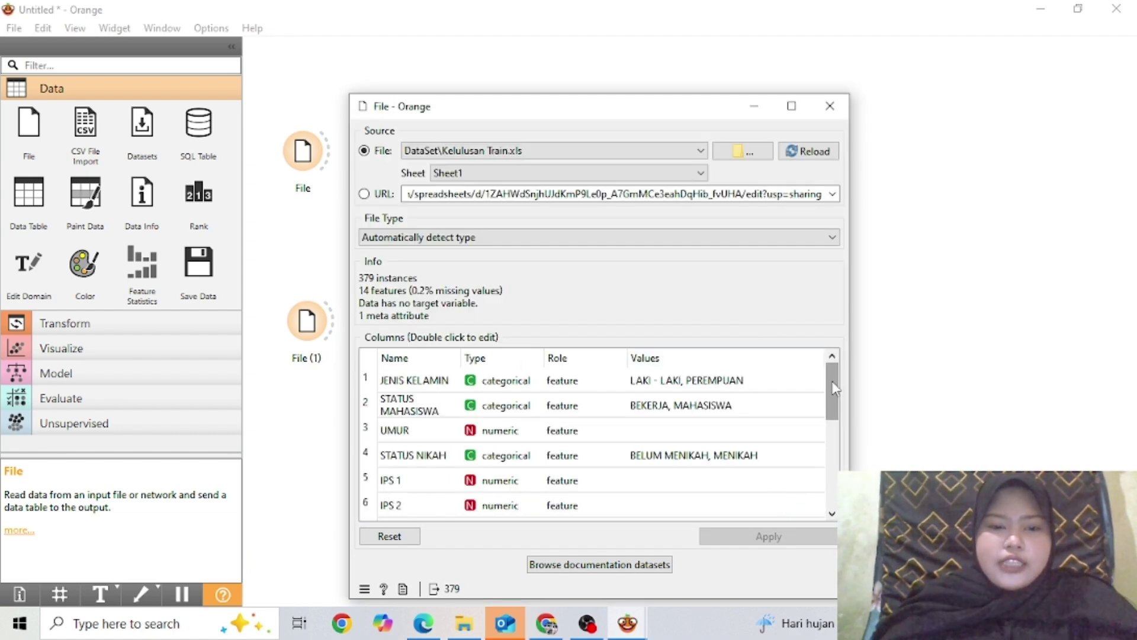
pyautogui.moveTo(834, 388); pyautogui.dragTo(835, 476)
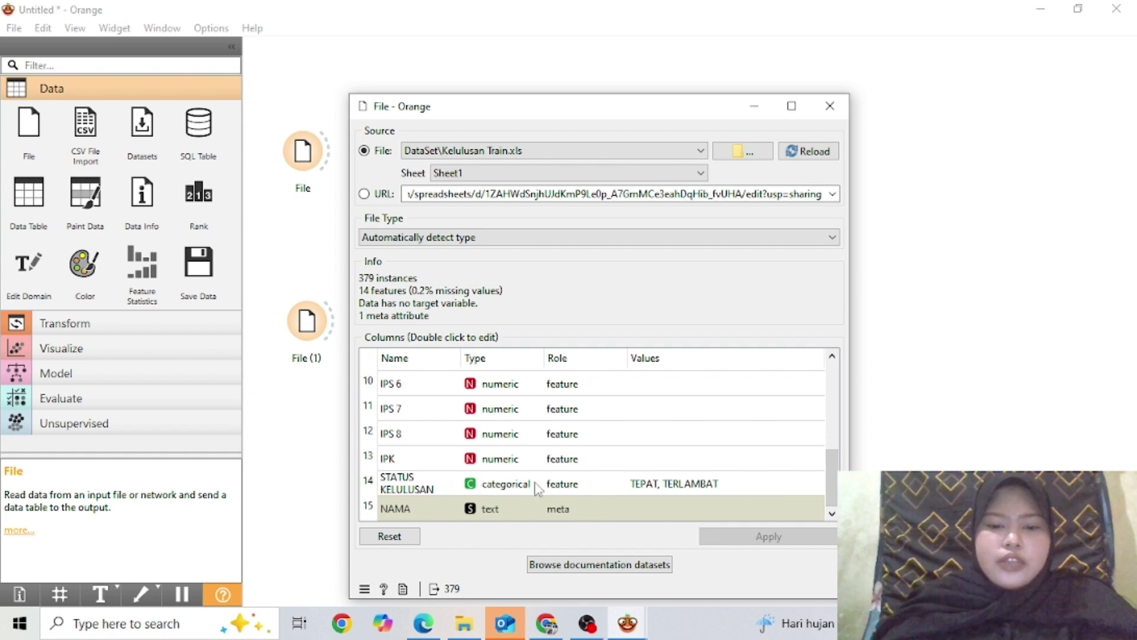
# Set the STATUS KELULUSAN column's role to target in the train file and apply the change.
pyautogui.doubleClick(550, 484)
pyautogui.click(561, 515)
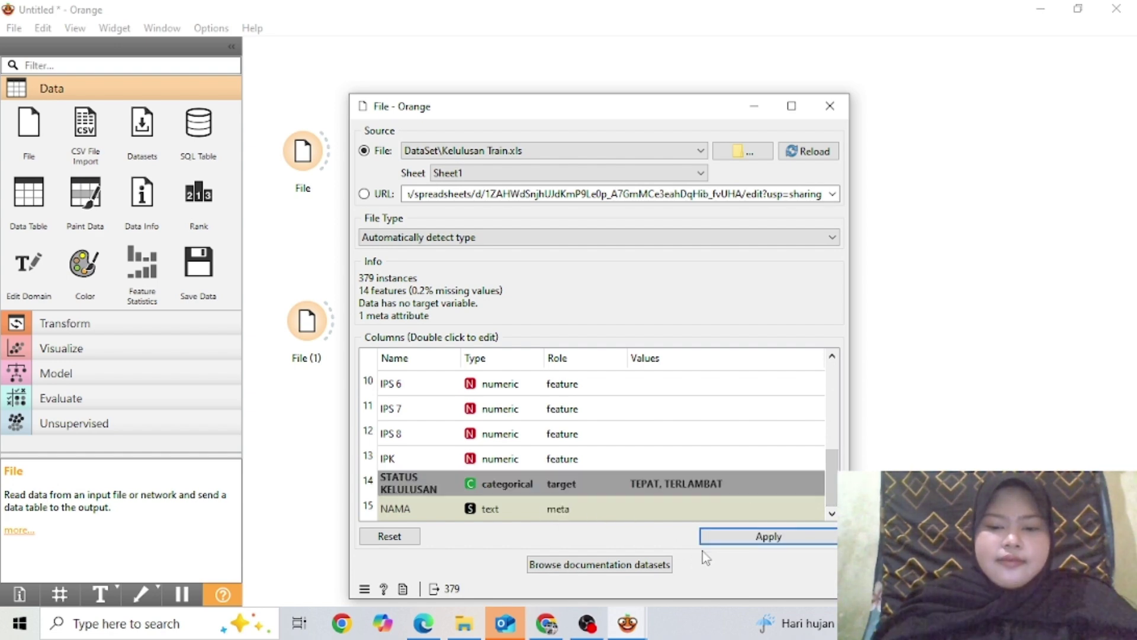
pyautogui.click(718, 537)
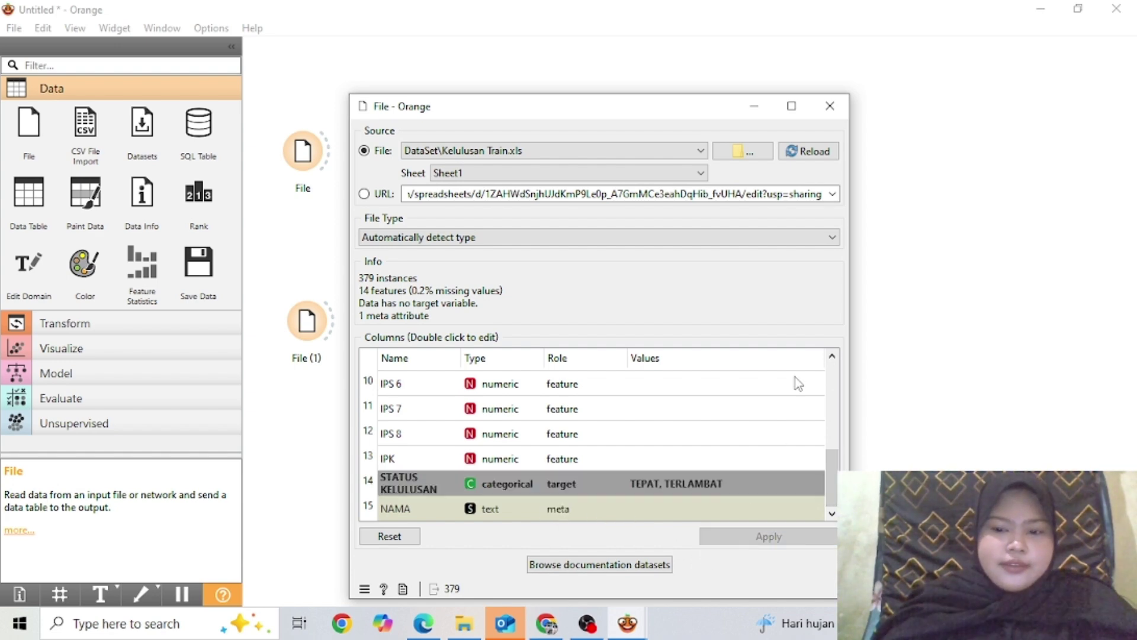
pyautogui.click(830, 106)
# Rename the upper File widget as KELULUSAN TRAIN.
pyautogui.rightClick(312, 159)
pyautogui.click(314, 171)
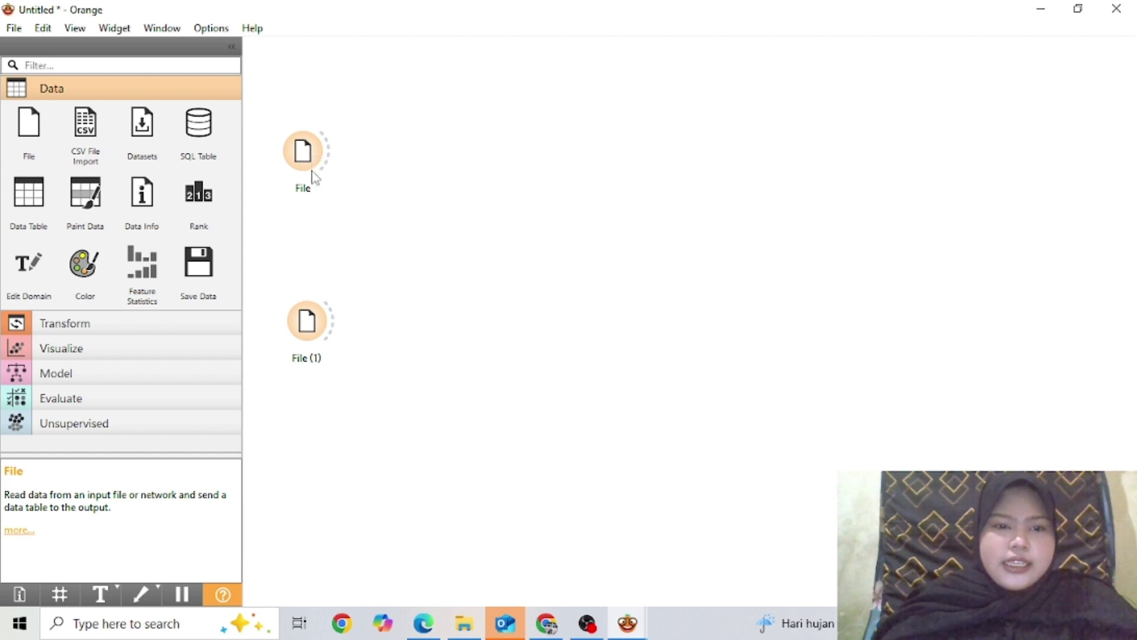
pyautogui.rightClick(306, 154)
pyautogui.click(303, 153)
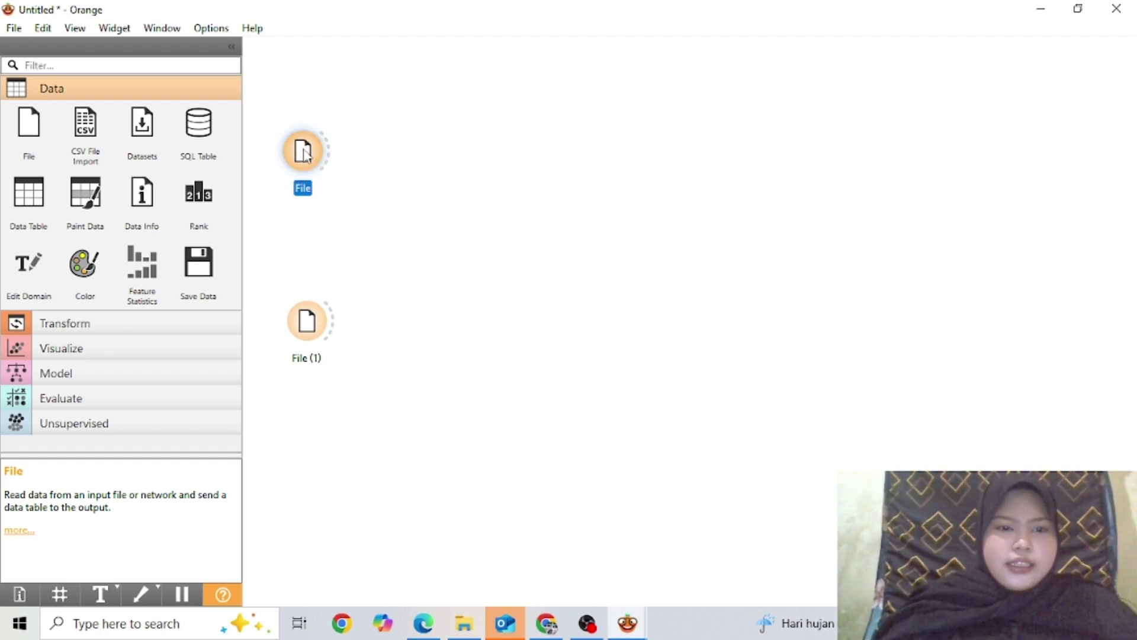
pyautogui.rightClick(304, 150)
pyautogui.click(334, 187)
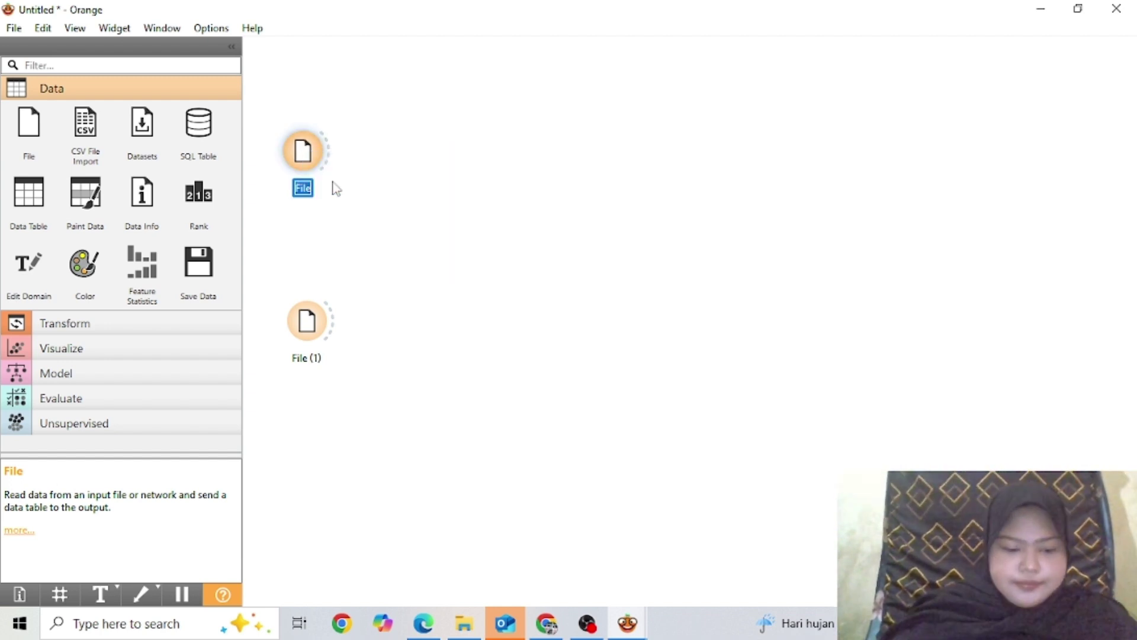
pyautogui.write('KELULUSAN TRAIN')
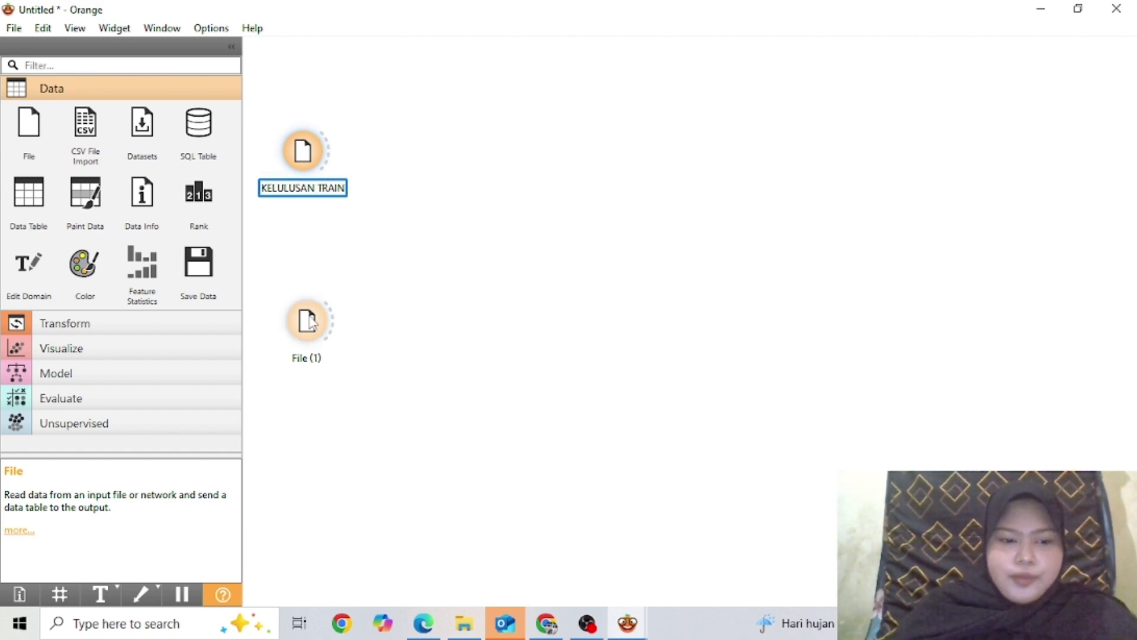
pyautogui.click(314, 346)
# Load Kelulusan Test.xls into the lower File widget and check its column list down to STATUS KELULUSAN and NAMA.
pyautogui.moveTo(319, 320); pyautogui.dragTo(320, 324)
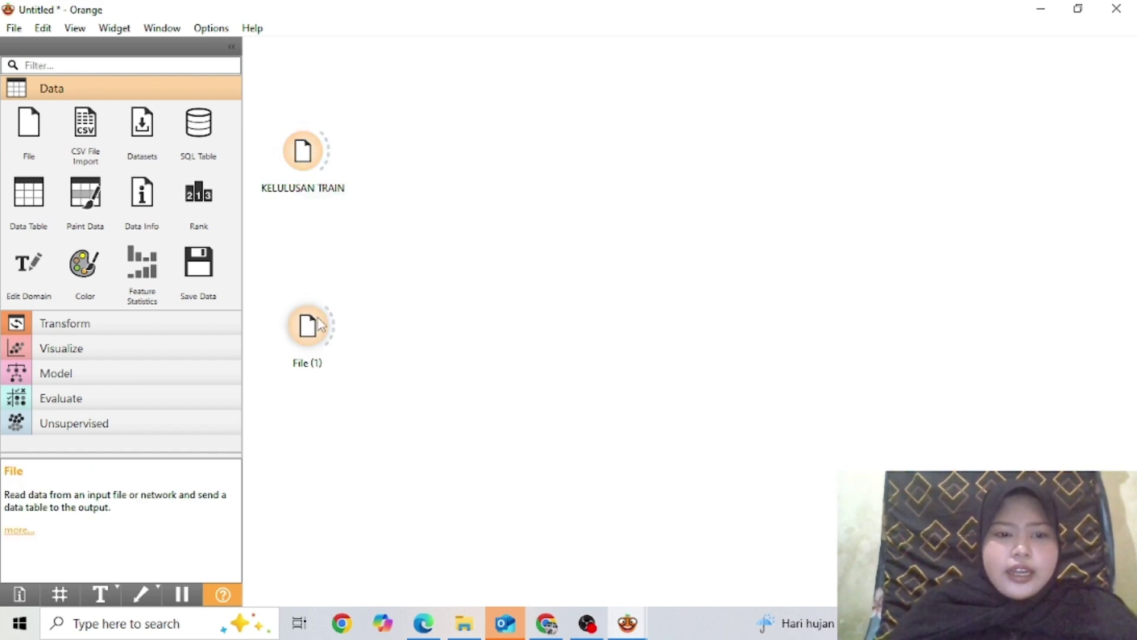
pyautogui.doubleClick(318, 346)
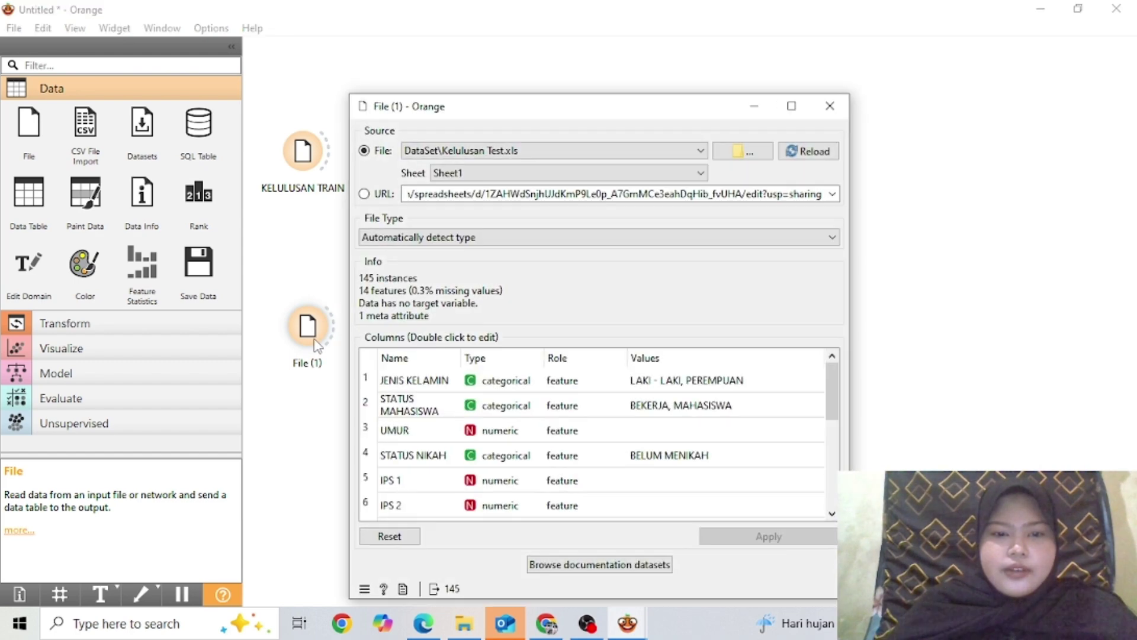
pyautogui.click(740, 151)
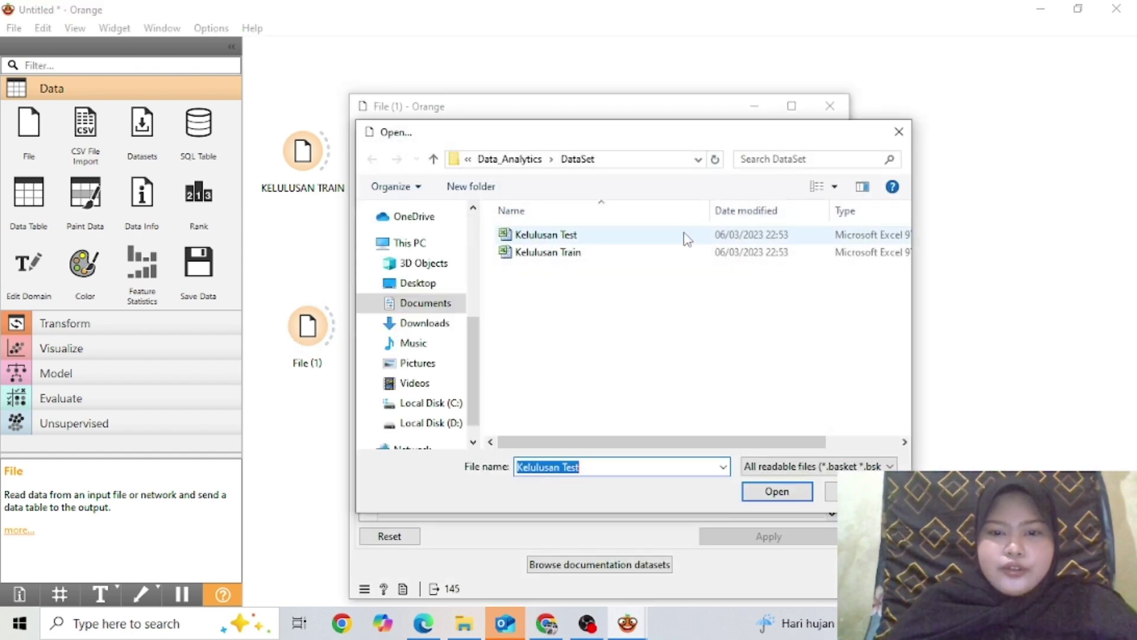
pyautogui.click(687, 237)
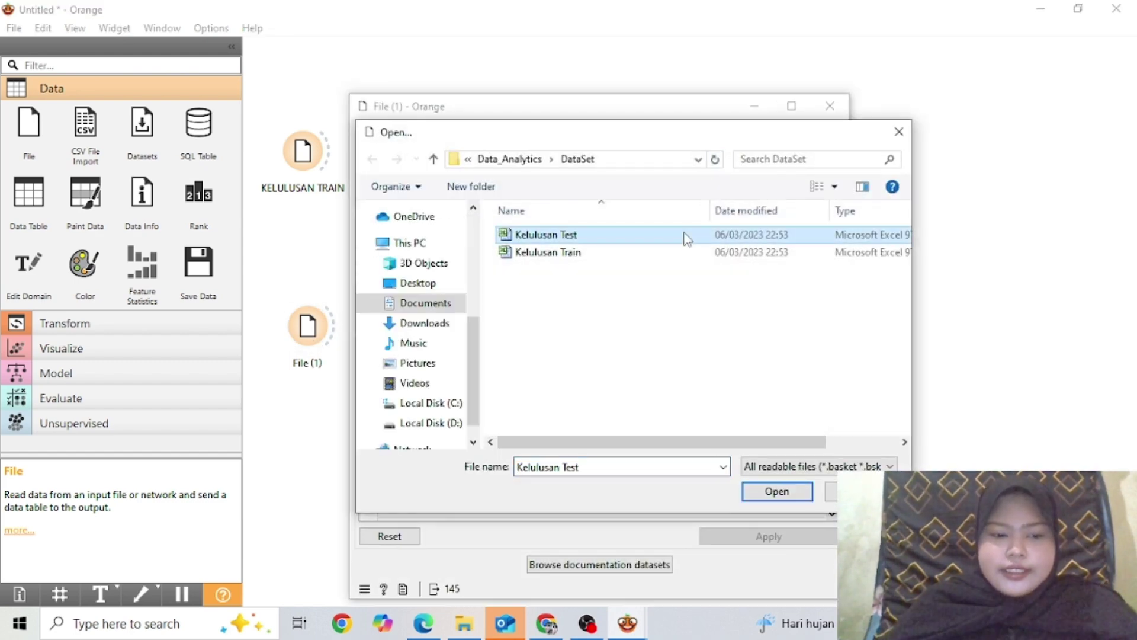
pyautogui.click(774, 491)
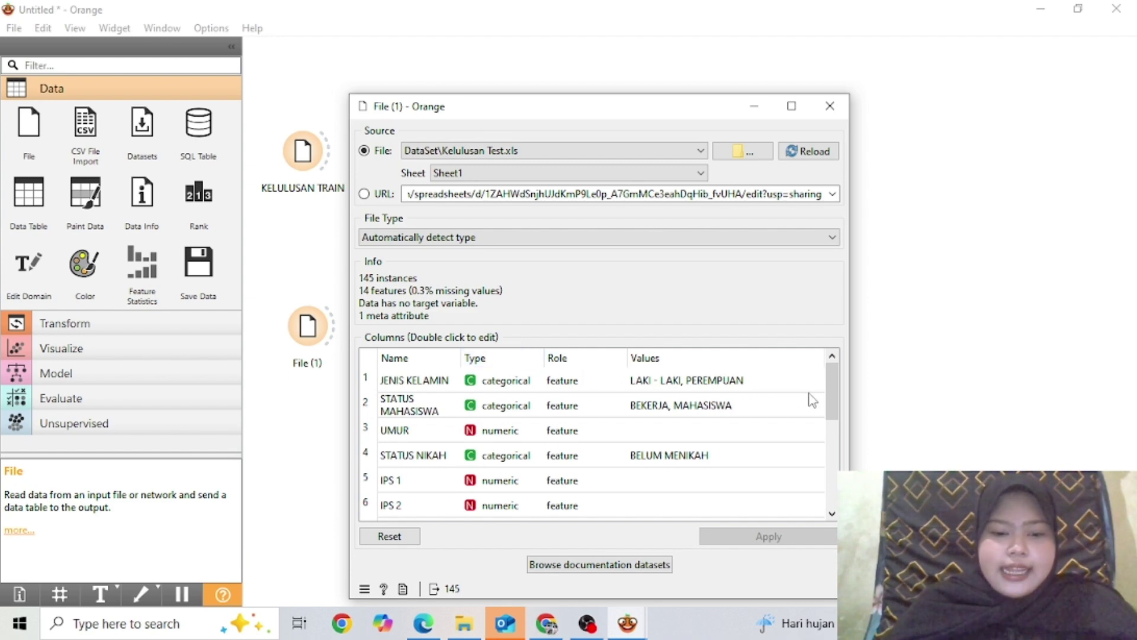
pyautogui.moveTo(827, 390); pyautogui.dragTo(809, 480)
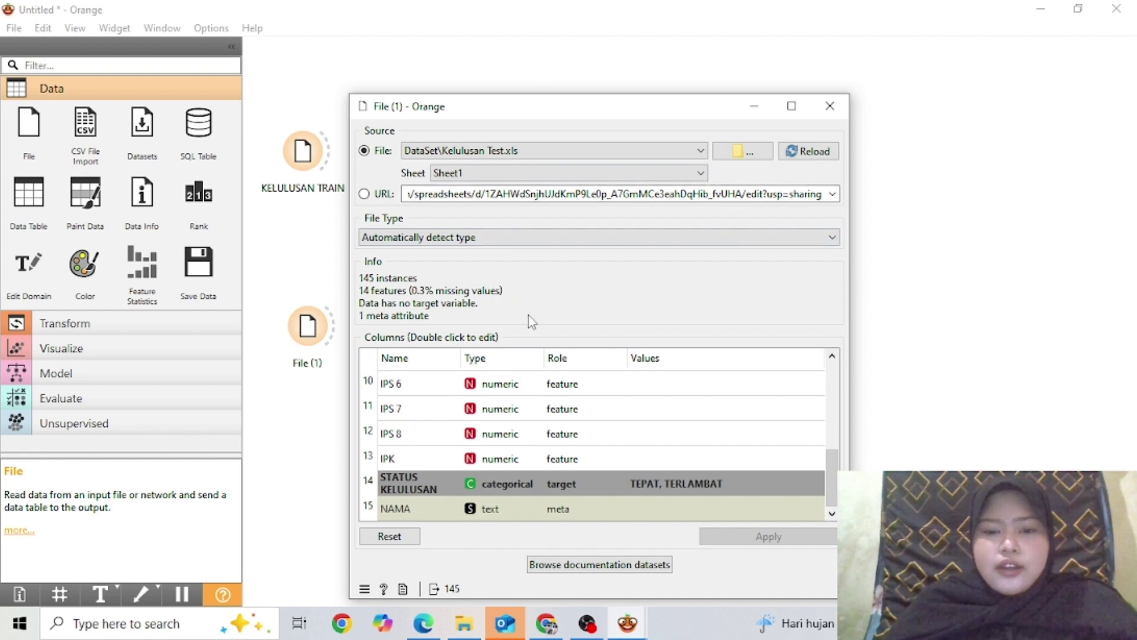
# Set the STATUS KELULUSAN column's role to feature in the test file and apply the change.
pyautogui.doubleClick(561, 484)
pyautogui.click(564, 501)
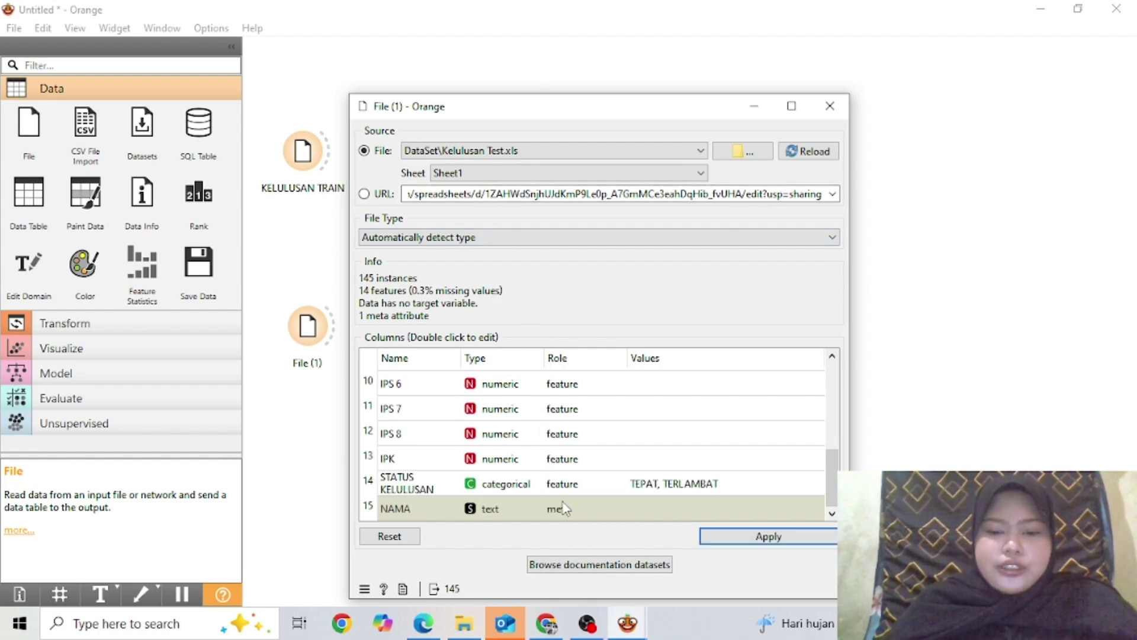
pyautogui.click(787, 537)
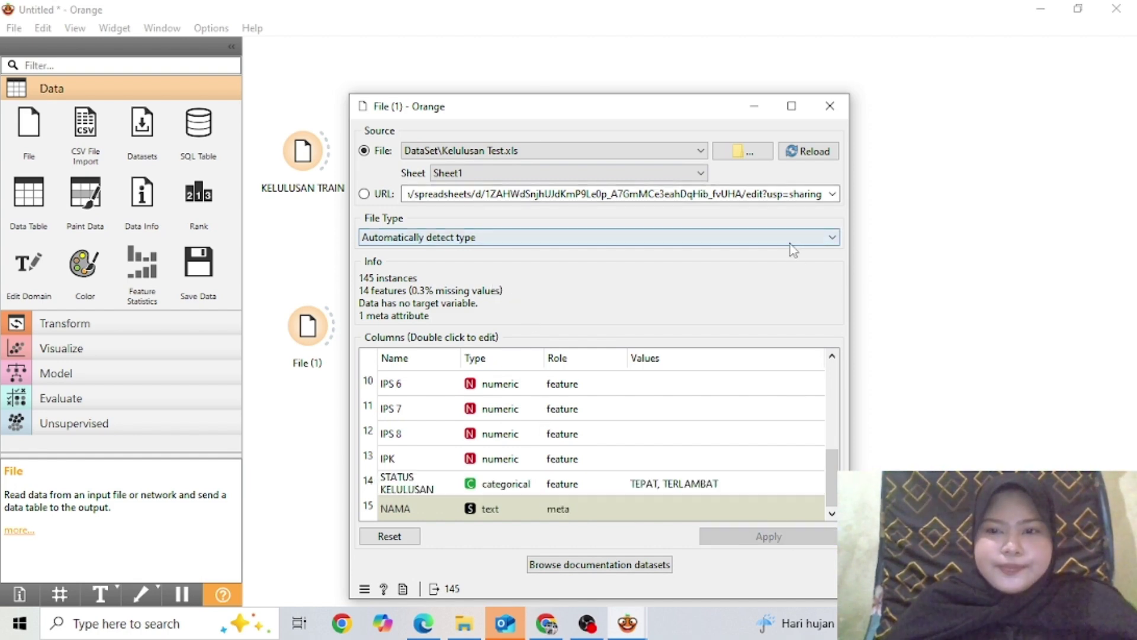
pyautogui.click(830, 107)
# Rename the lower File widget as KELULUSAN TEST.
pyautogui.doubleClick(311, 332)
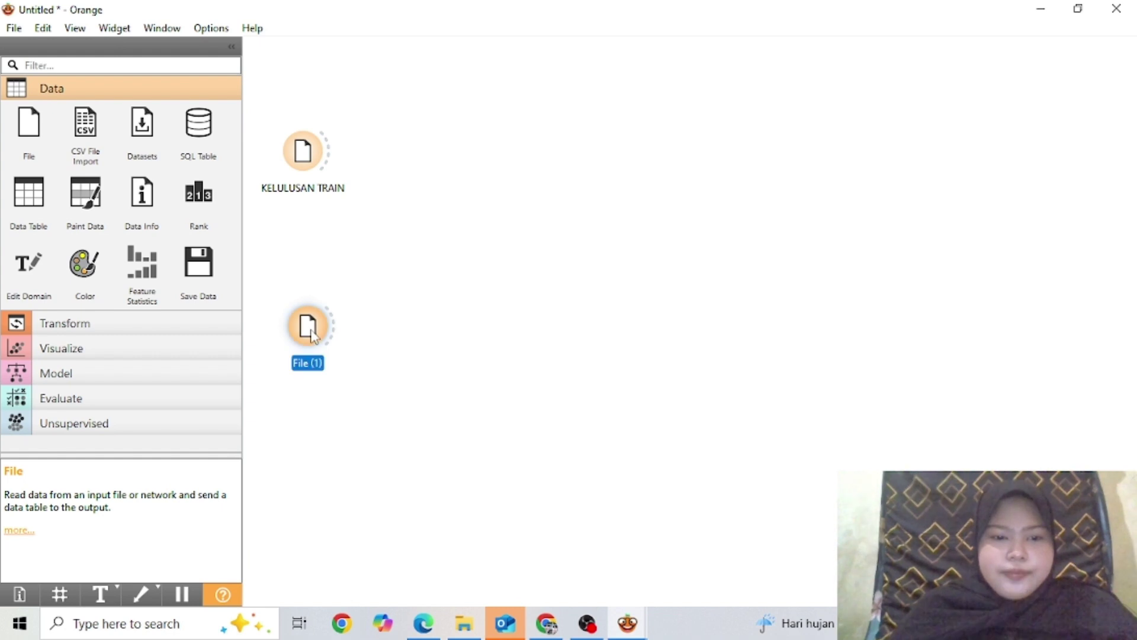
pyautogui.click(310, 335)
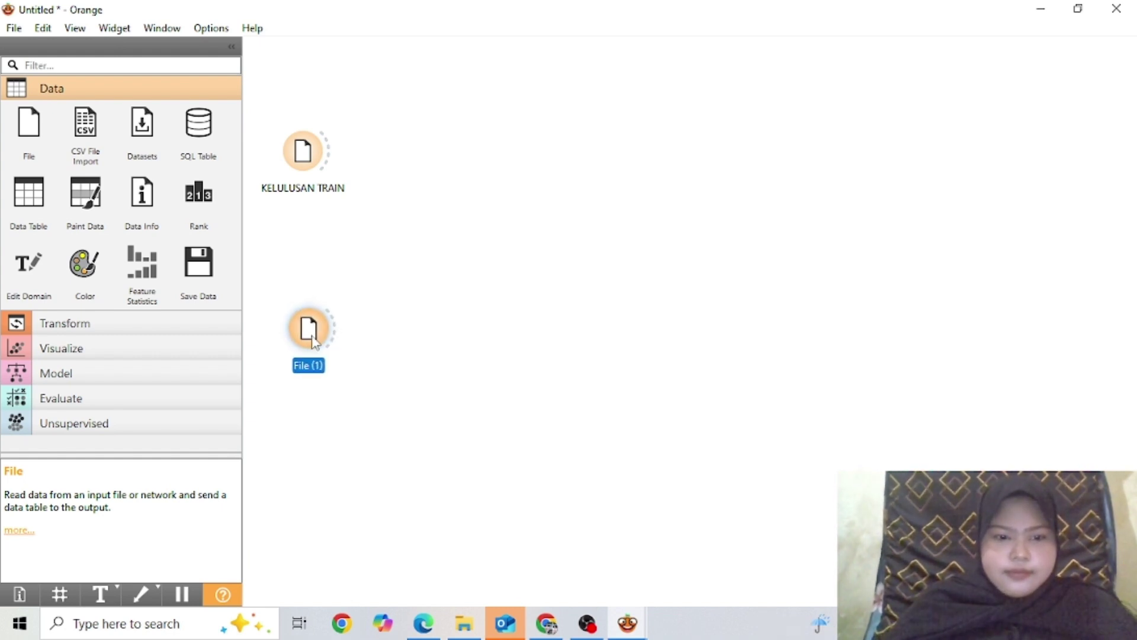
pyautogui.rightClick(312, 335)
pyautogui.click(358, 373)
pyautogui.write('K')
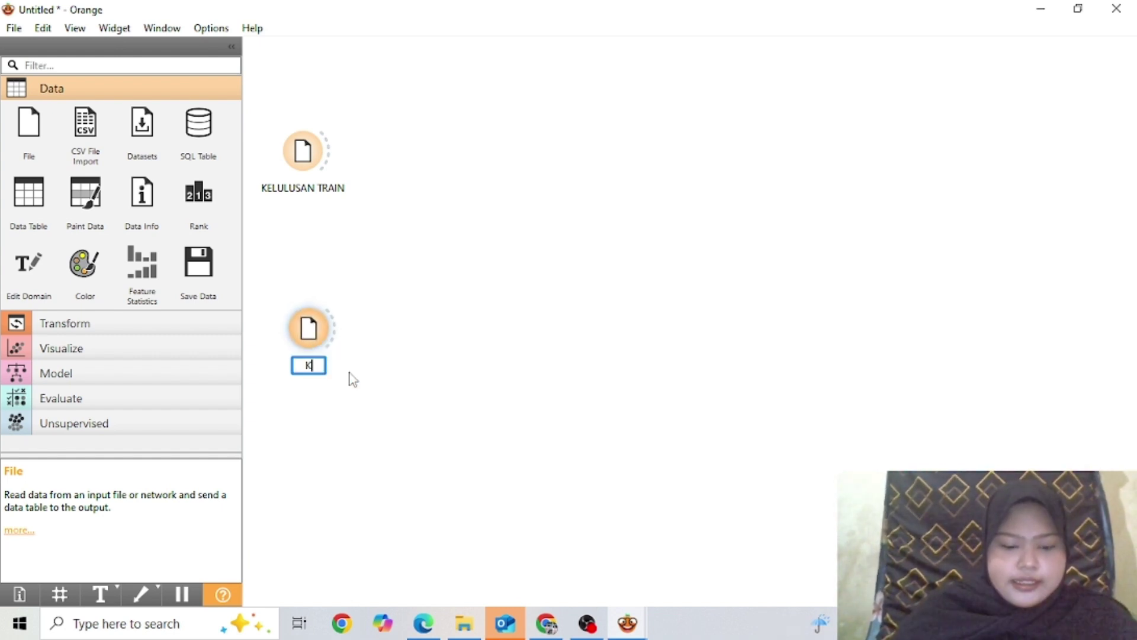
pyautogui.write('ELULUSAN')
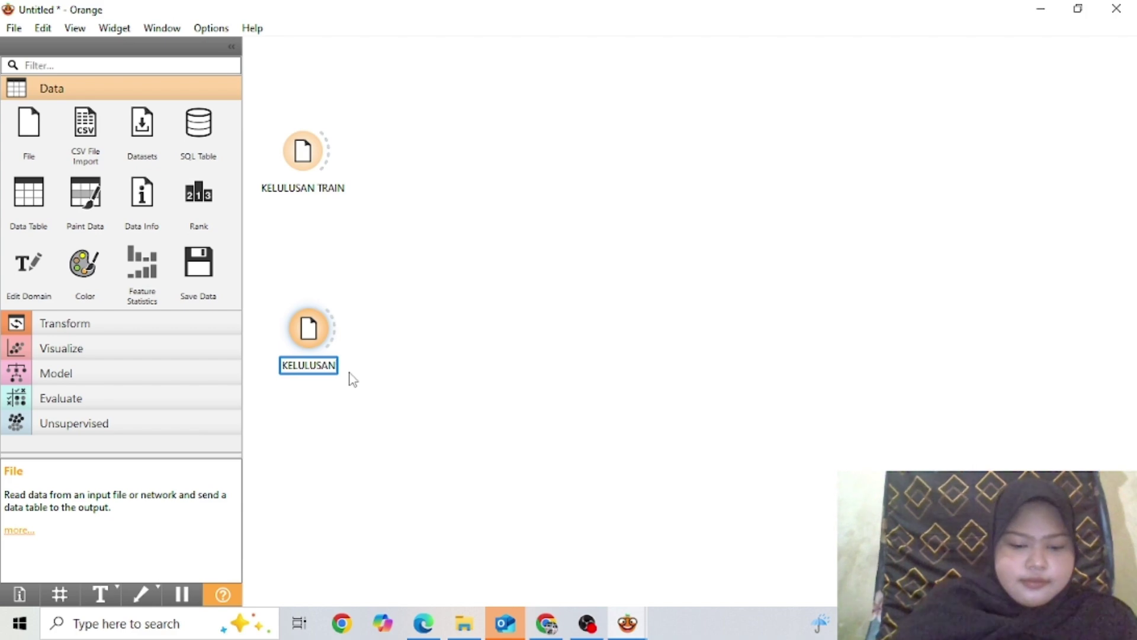
pyautogui.write(' TEST')
pyautogui.click(435, 308)
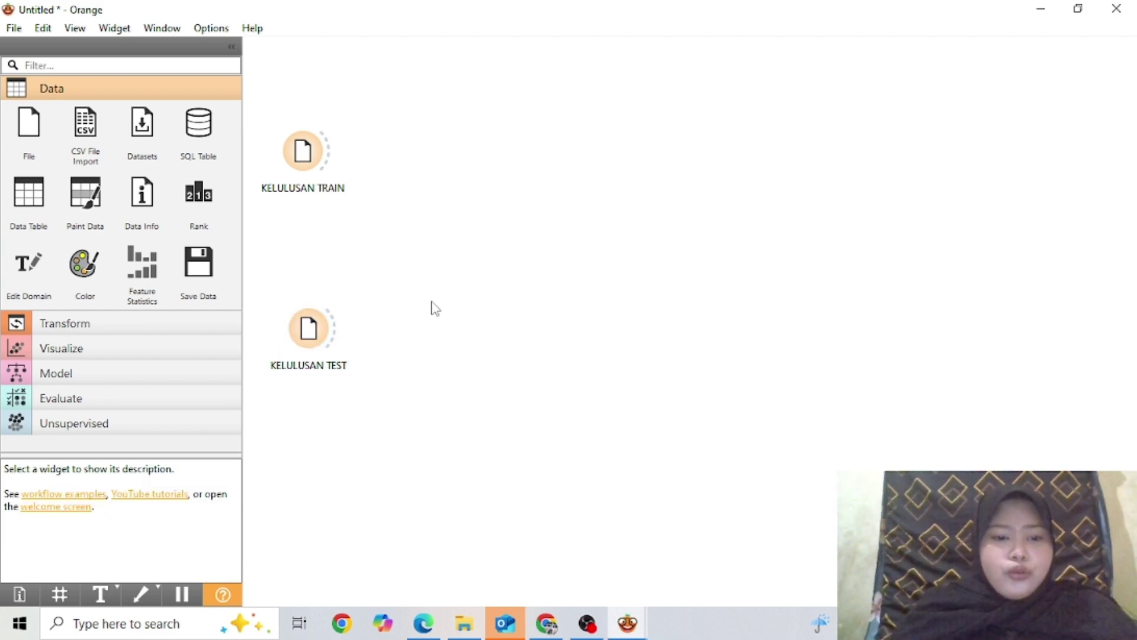
# Connect one Data Table widget to KELULUSAN TRAIN and another to KELULUSAN TEST, aligning the two tables vertically.
pyautogui.rightClick(359, 164)
pyautogui.click(393, 202)
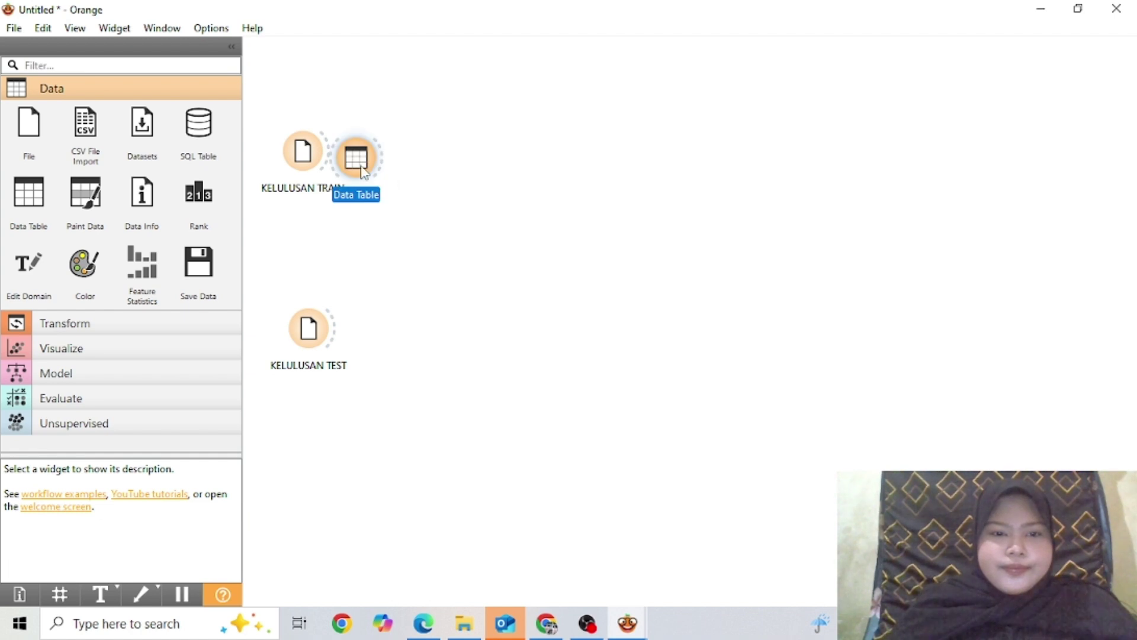
pyautogui.moveTo(362, 169); pyautogui.dragTo(371, 112)
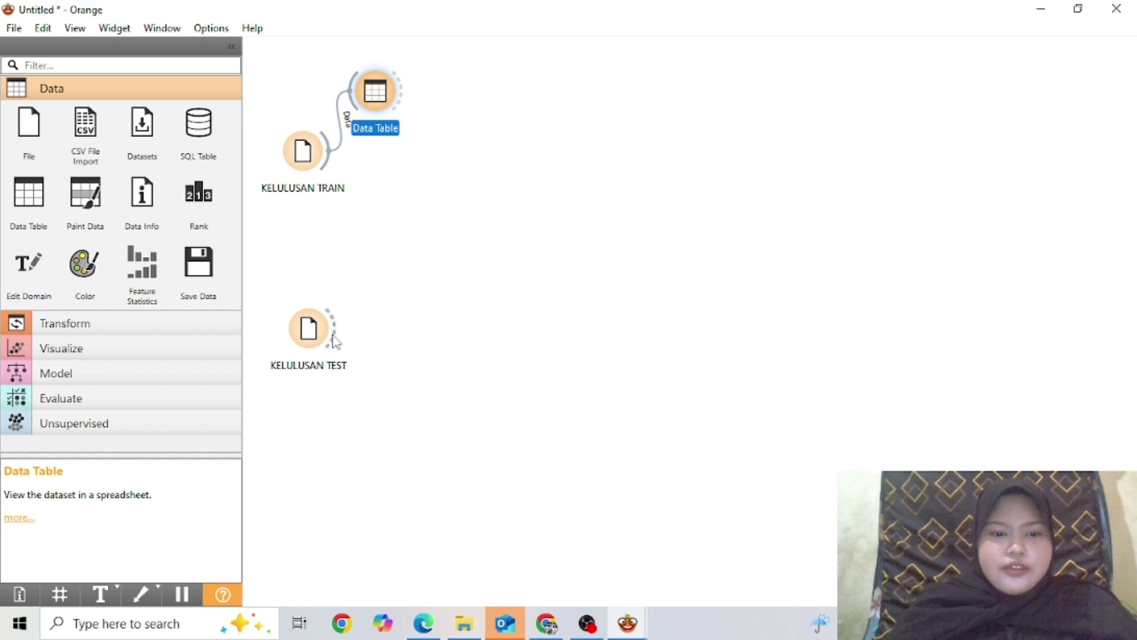
pyautogui.moveTo(332, 334); pyautogui.dragTo(357, 396)
pyautogui.click(391, 207)
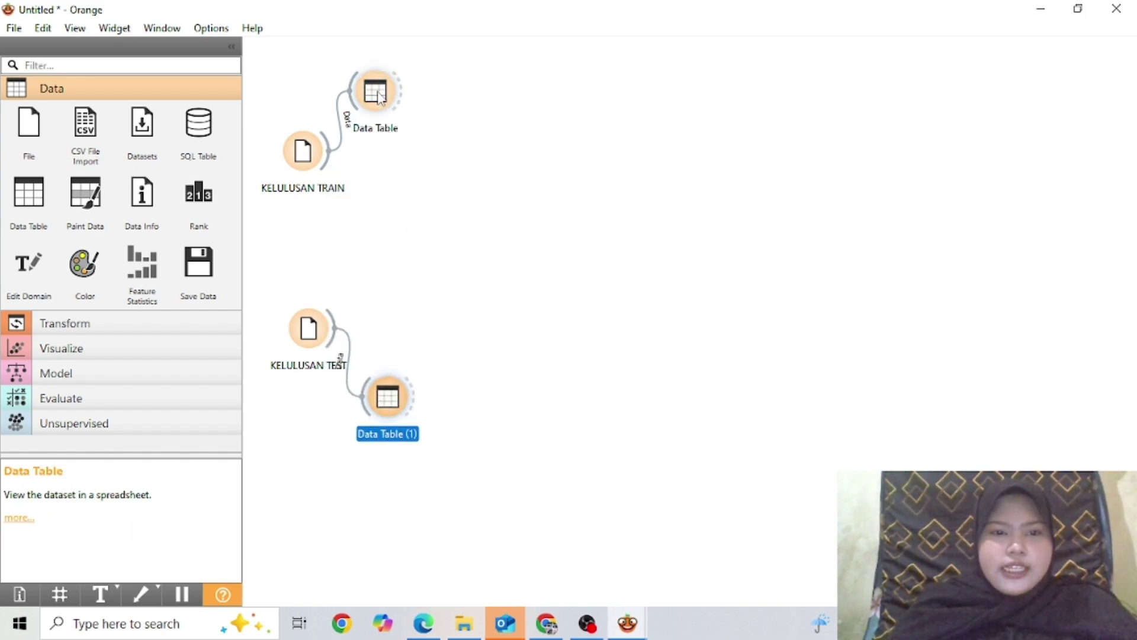
pyautogui.moveTo(377, 96); pyautogui.dragTo(388, 96)
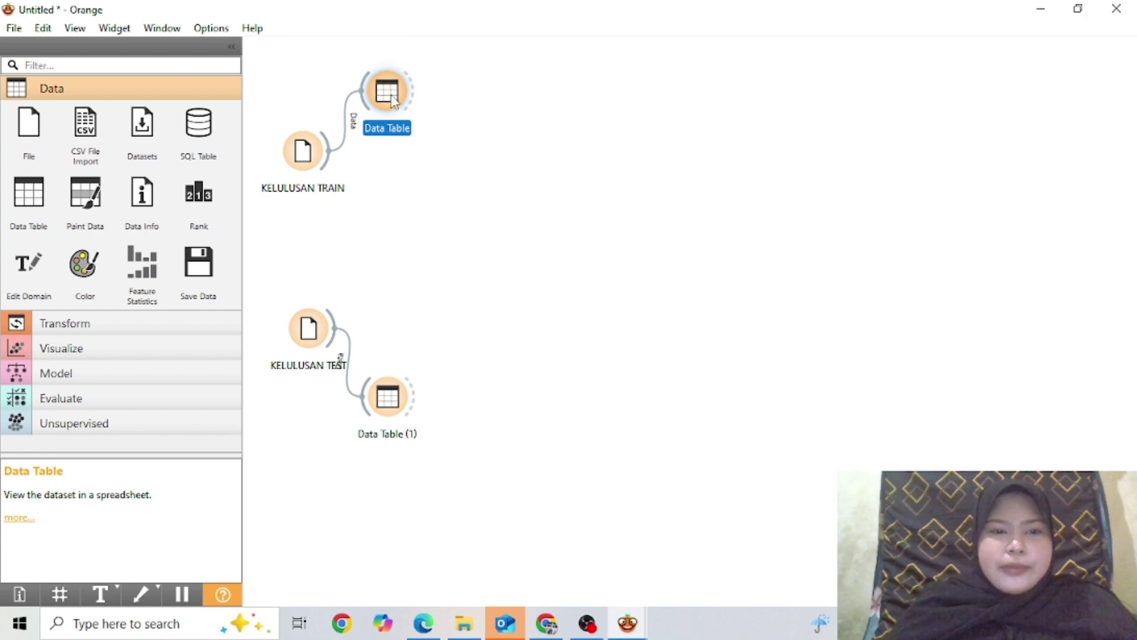
# Examine the train data down to its last row in its Data Table, and view the test data in the other.
pyautogui.doubleClick(391, 99)
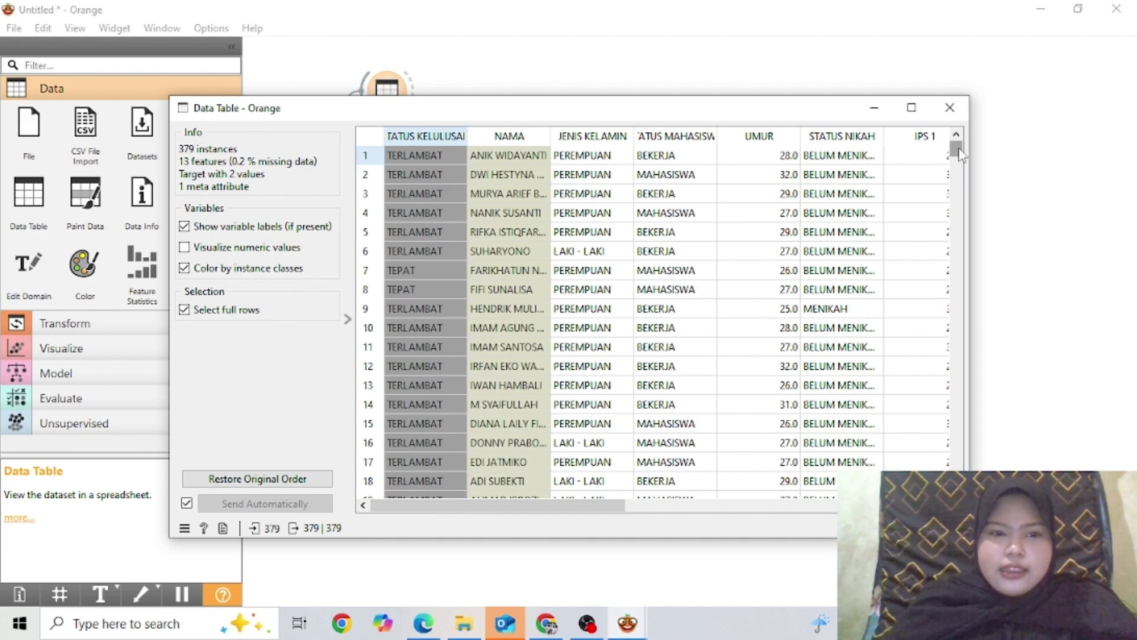
pyautogui.moveTo(956, 149); pyautogui.dragTo(966, 560)
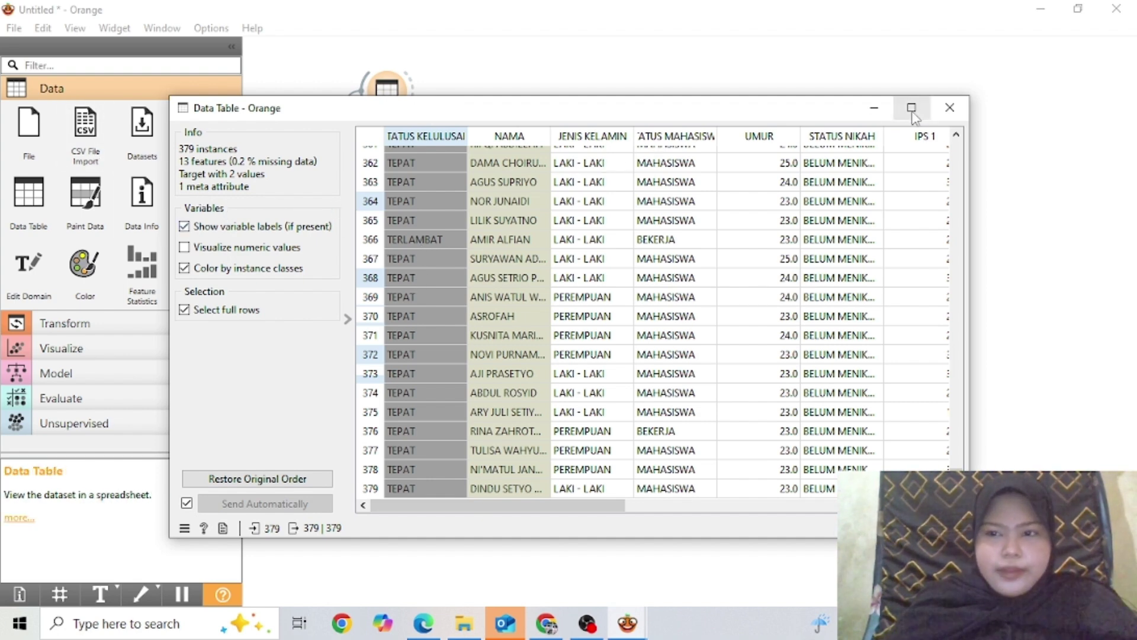
pyautogui.click(951, 107)
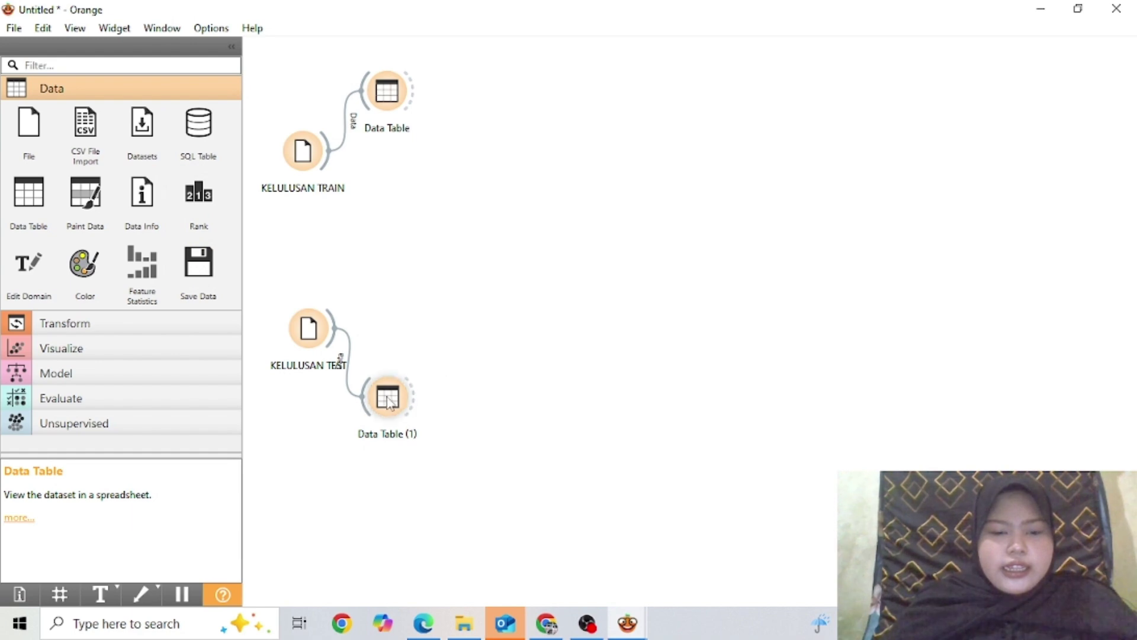
pyautogui.doubleClick(388, 403)
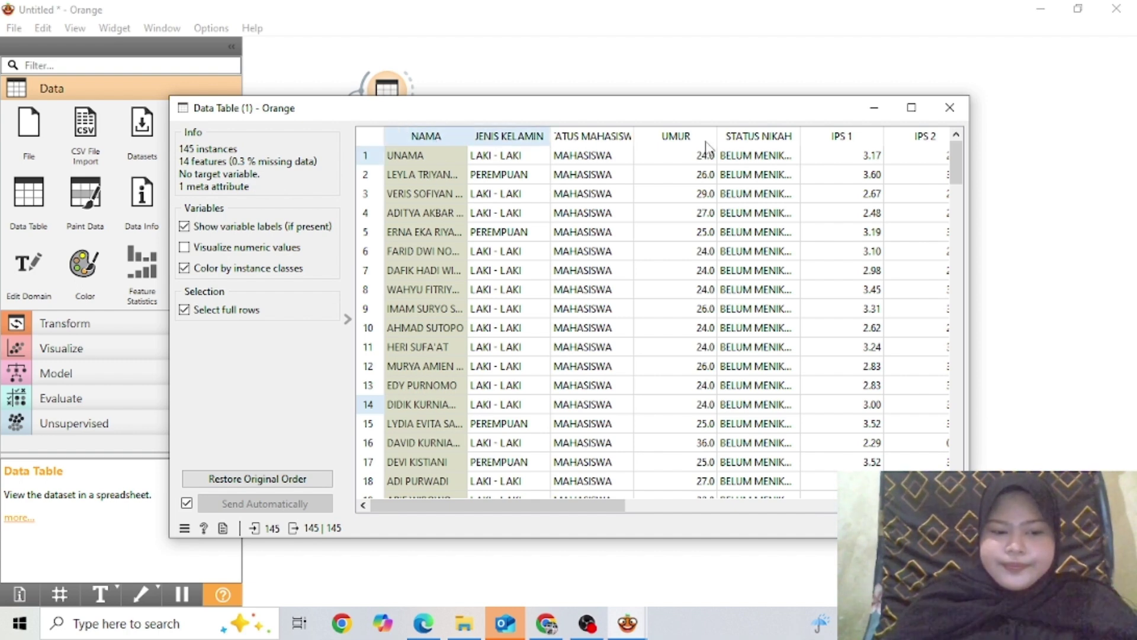
pyautogui.click(949, 108)
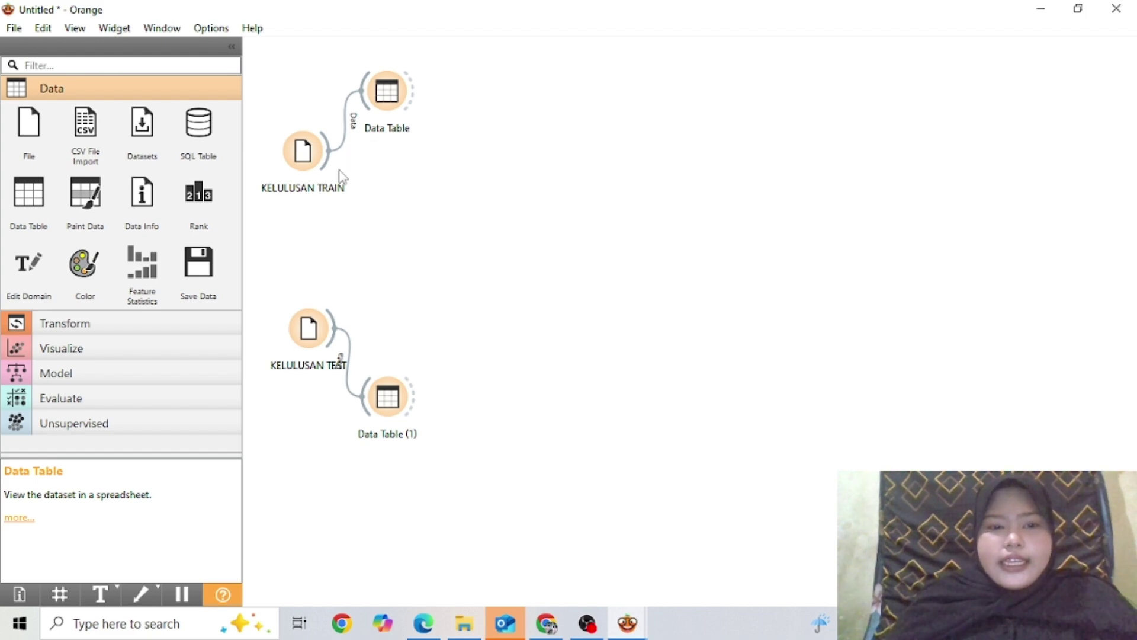
# Connect a Preprocess widget to the train Data Table, with Impute Missing Values using Average/Most frequent.
pyautogui.moveTo(413, 96); pyautogui.dragTo(461, 98)
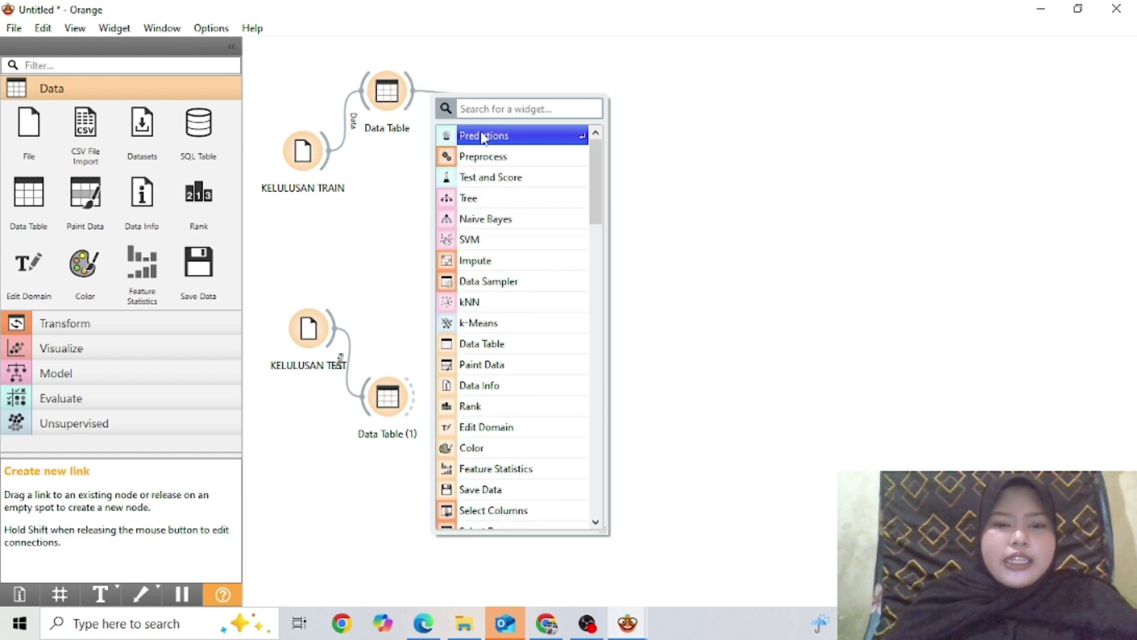
pyautogui.click(485, 157)
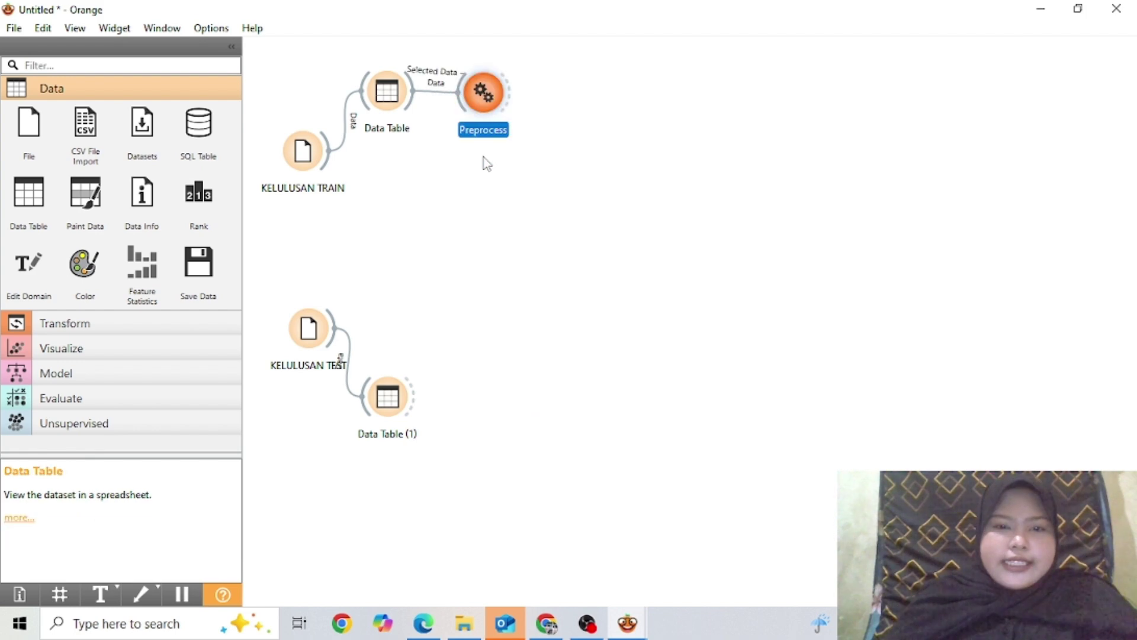
pyautogui.doubleClick(484, 95)
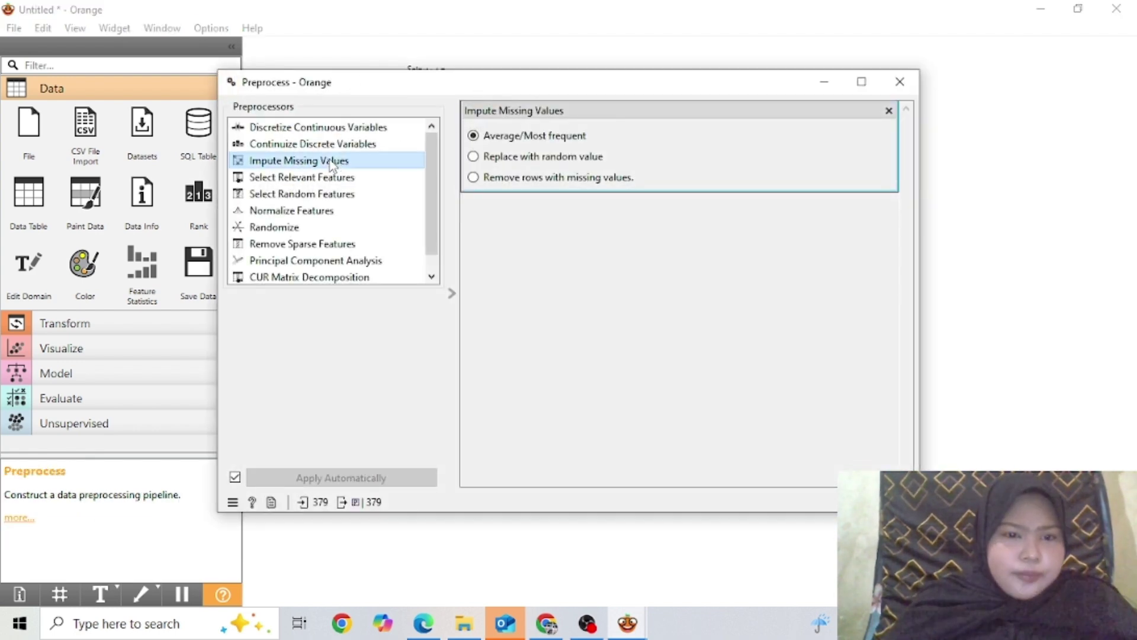
pyautogui.click(345, 157)
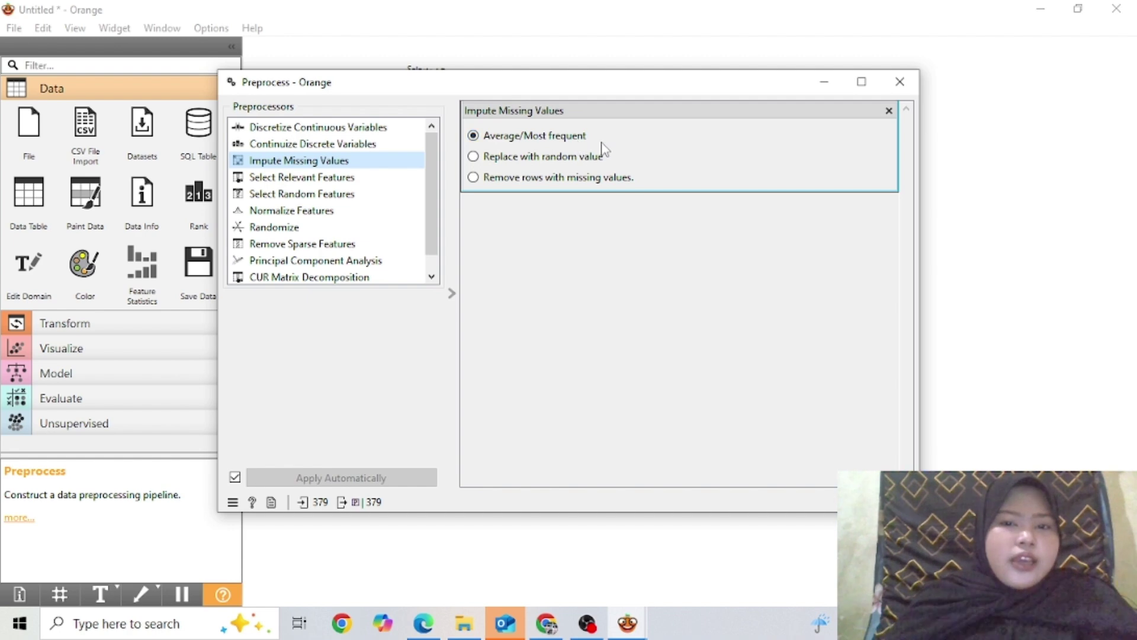
pyautogui.click(900, 83)
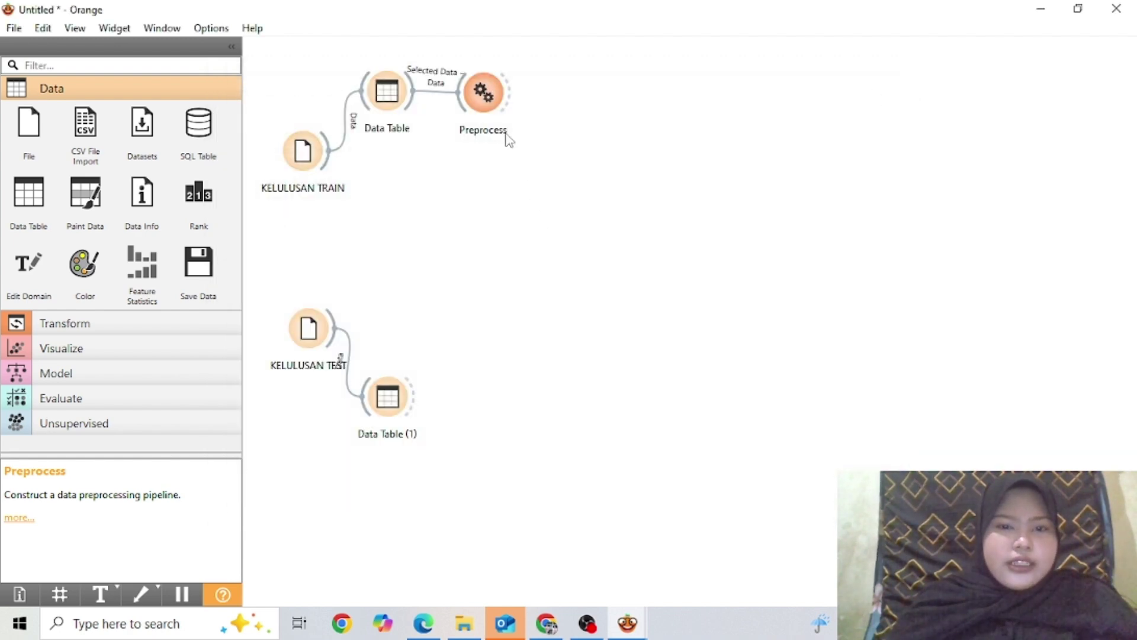
# Connect a Preprocess widget to the test Data Table and check its Impute Missing Values setting.
pyautogui.moveTo(415, 407); pyautogui.dragTo(459, 396)
pyautogui.click(516, 228)
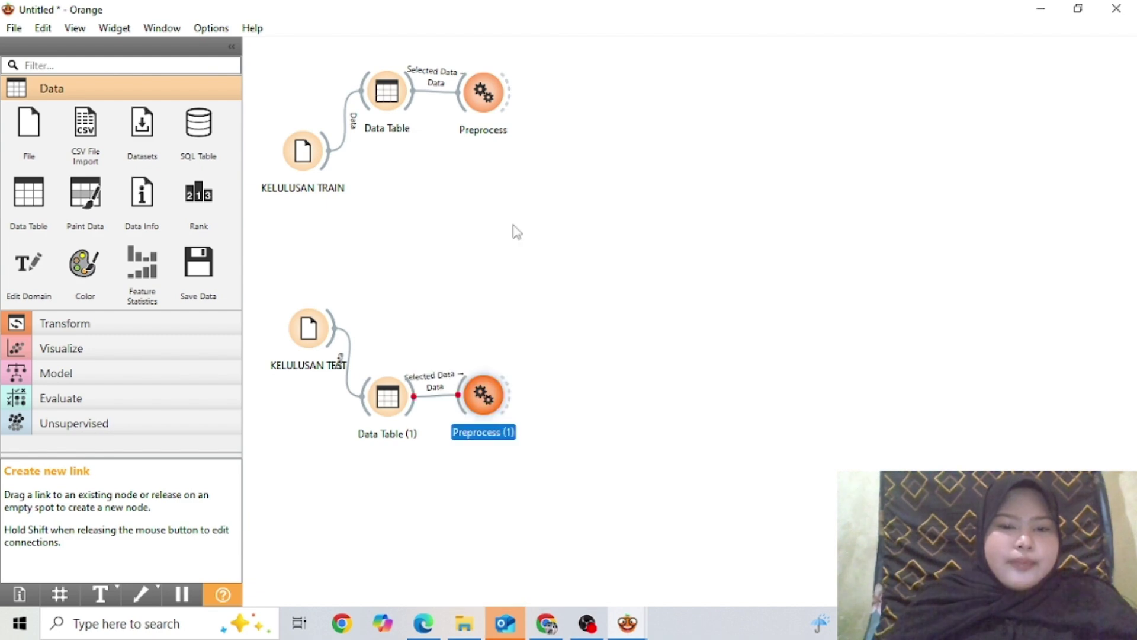
pyautogui.doubleClick(483, 398)
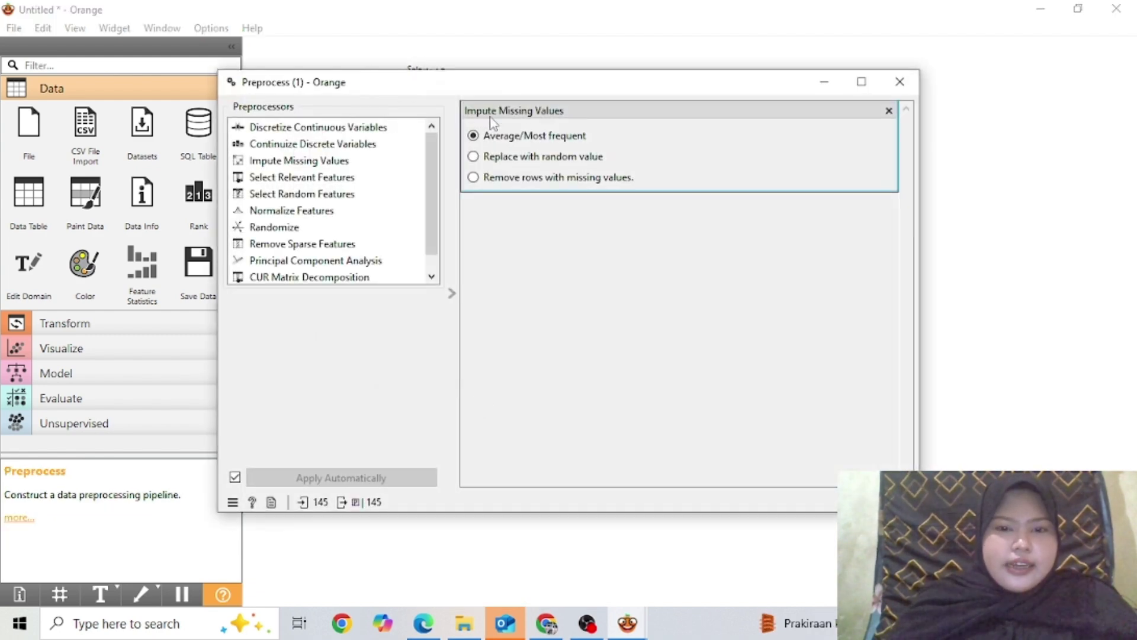
pyautogui.click(900, 82)
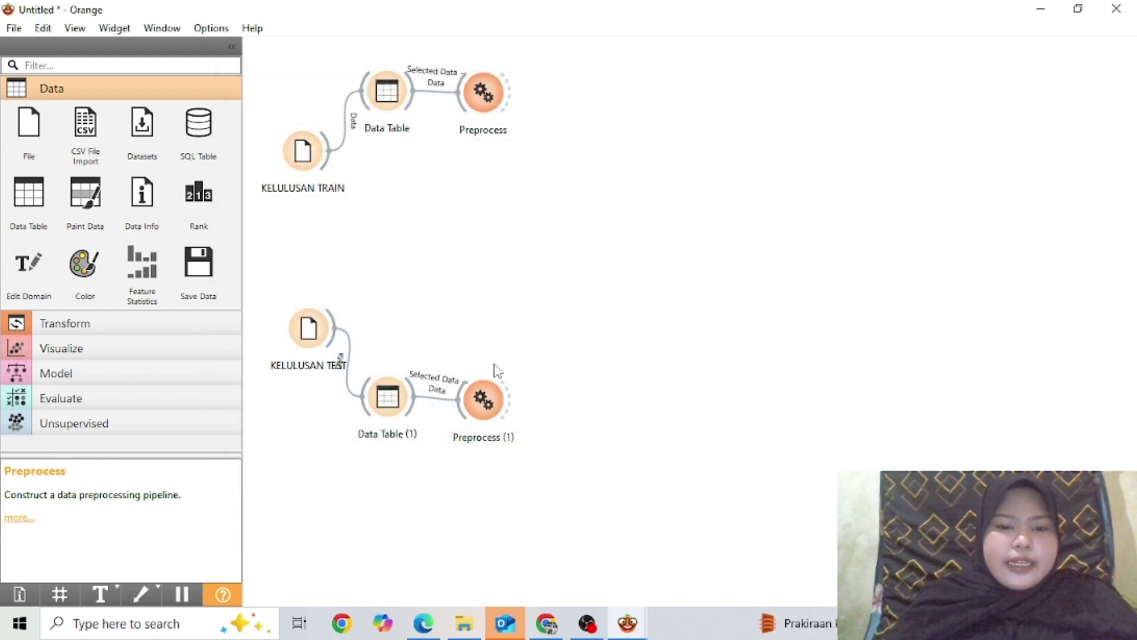
# Connect a Data Table widget to the test branch's Preprocess and rename it FINISH DATA TEST.
pyautogui.moveTo(521, 405); pyautogui.dragTo(566, 405)
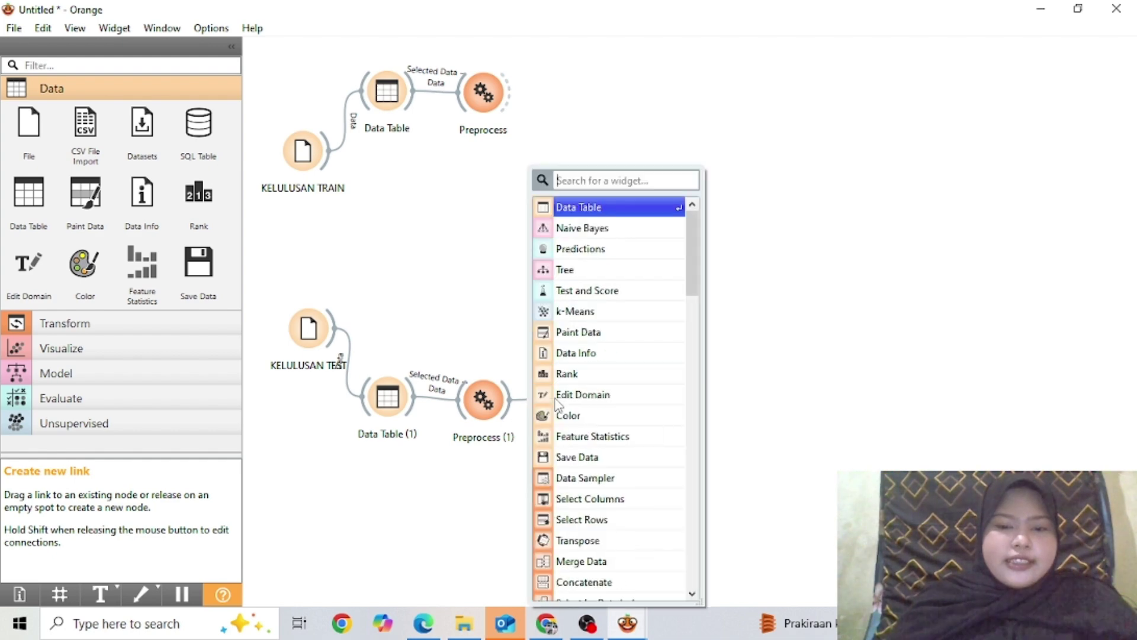
pyautogui.click(592, 216)
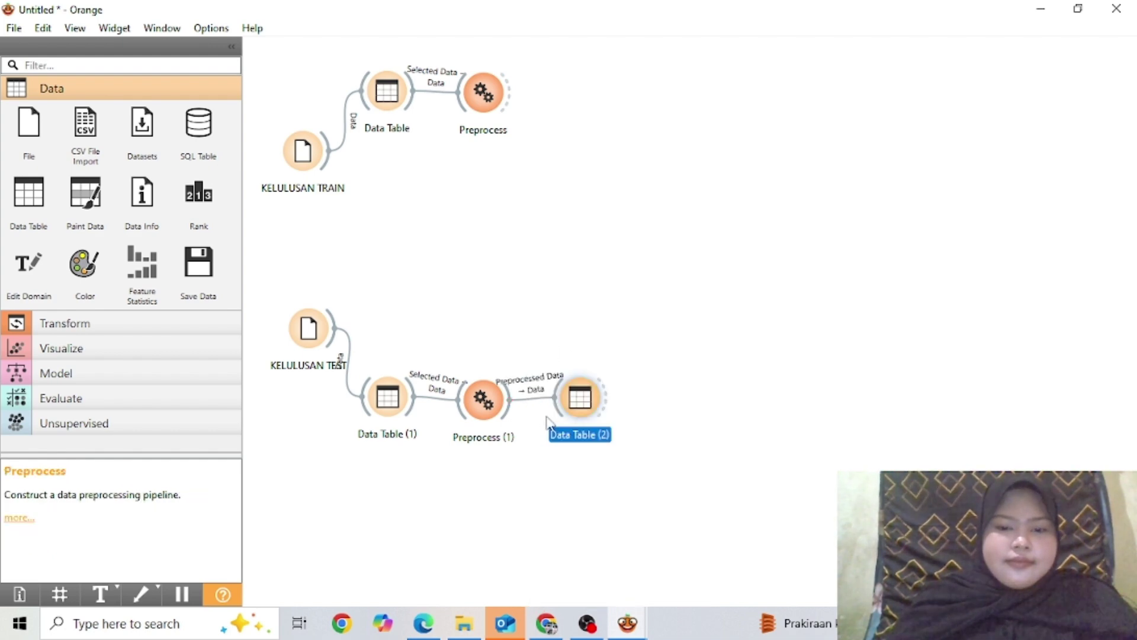
pyautogui.rightClick(584, 400)
pyautogui.click(617, 425)
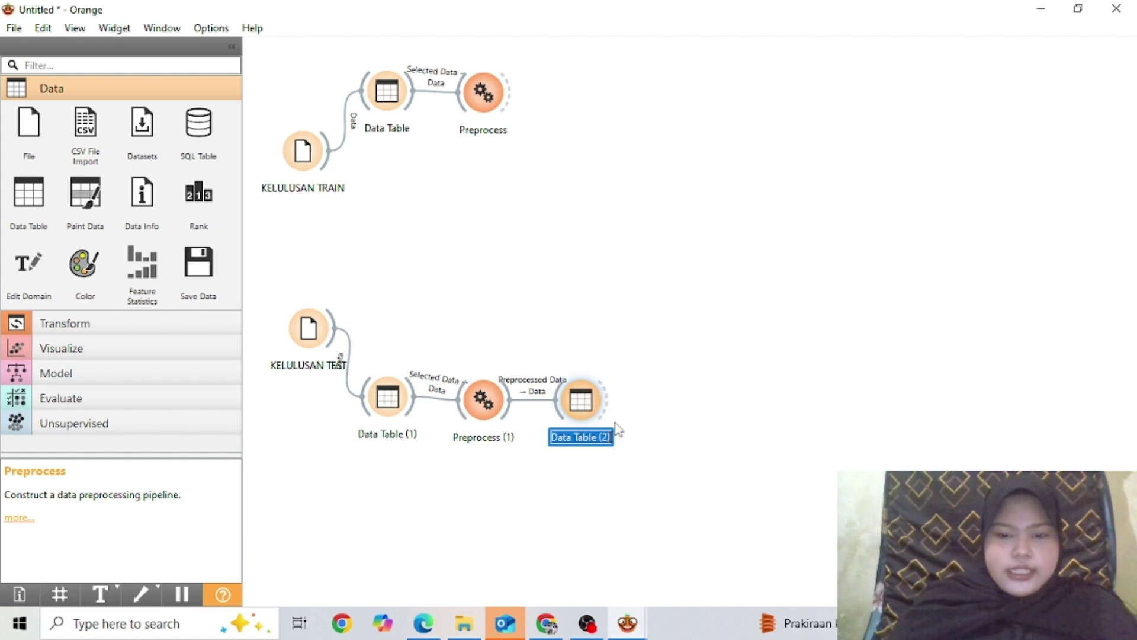
pyautogui.write('FINISH')
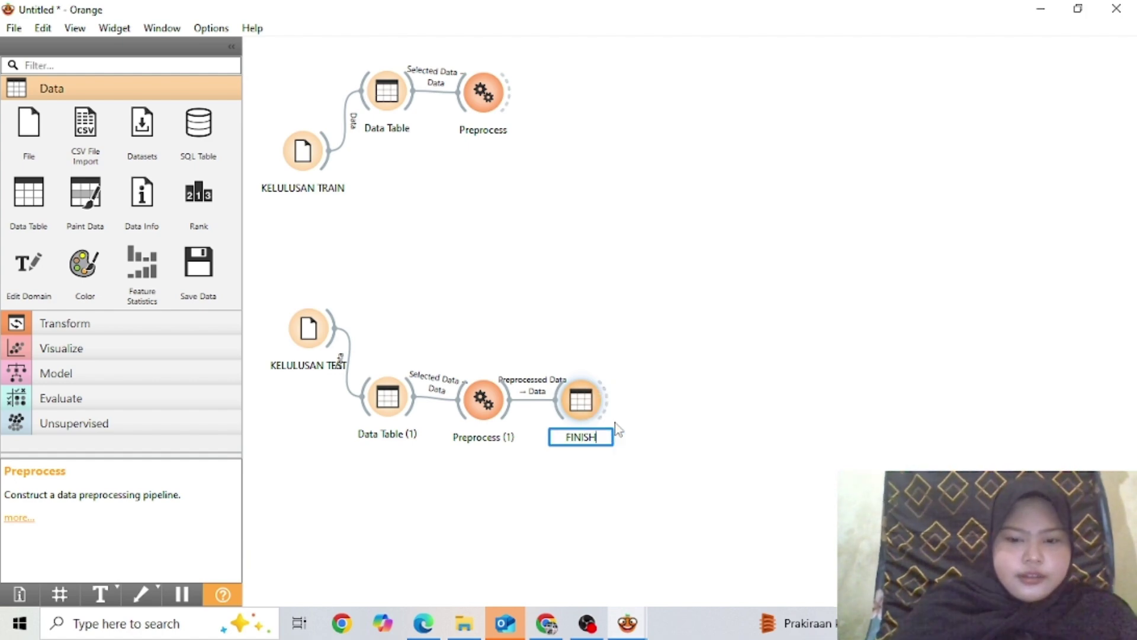
pyautogui.write(' DATA TEST')
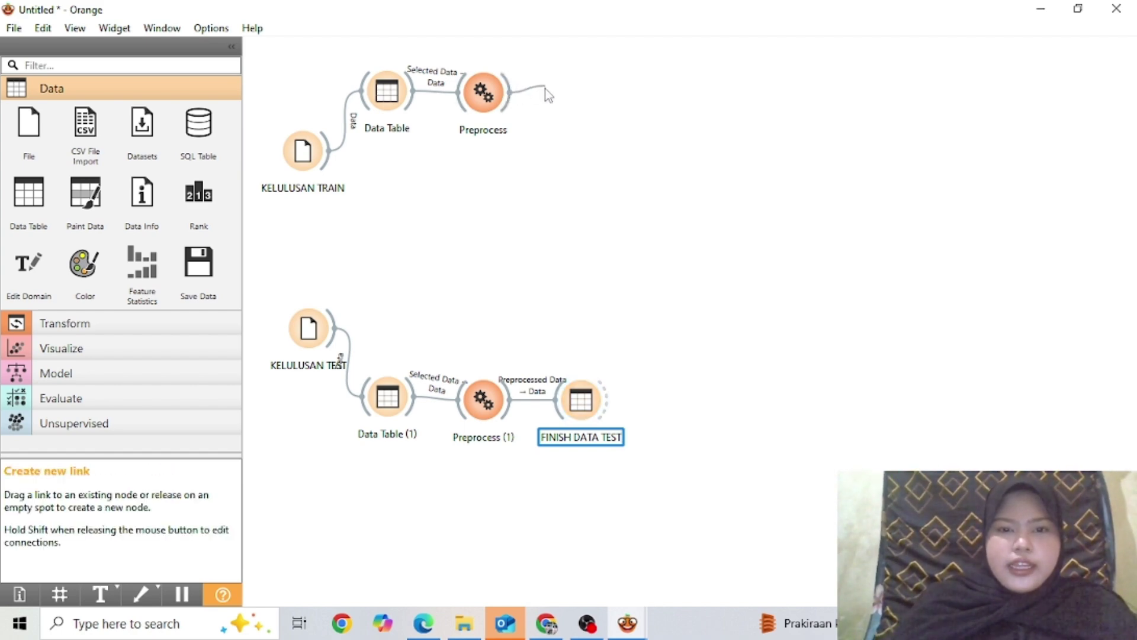
# Connect a Data Table widget to the train branch's Preprocess and rename it FINISH DATA TRAIN.
pyautogui.moveTo(545, 87); pyautogui.dragTo(546, 90)
pyautogui.click(572, 134)
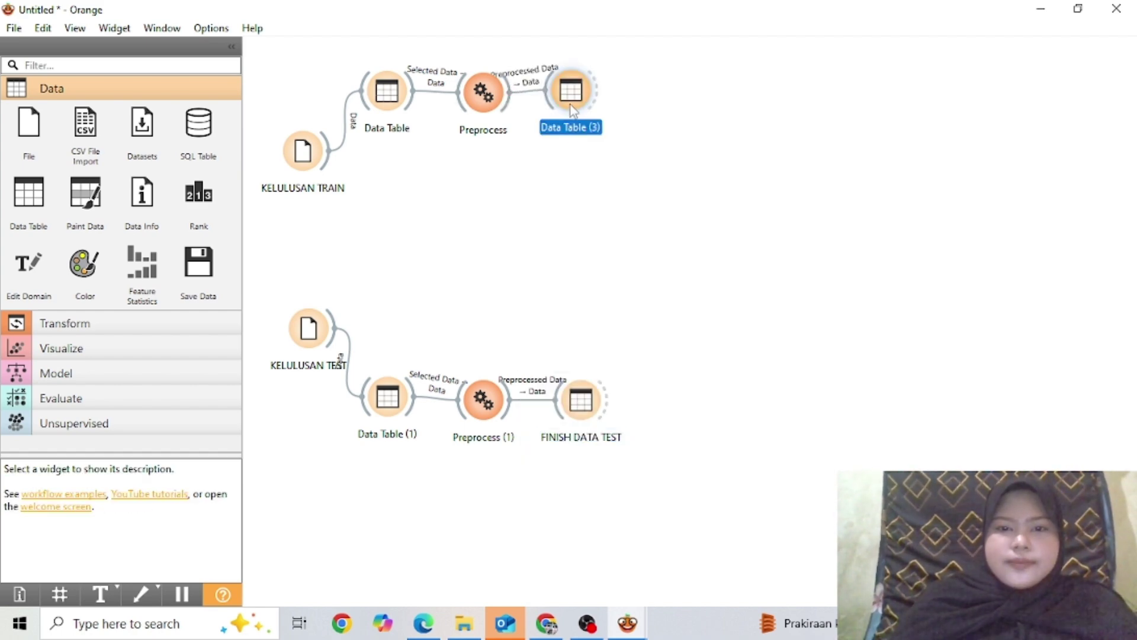
pyautogui.rightClick(573, 107)
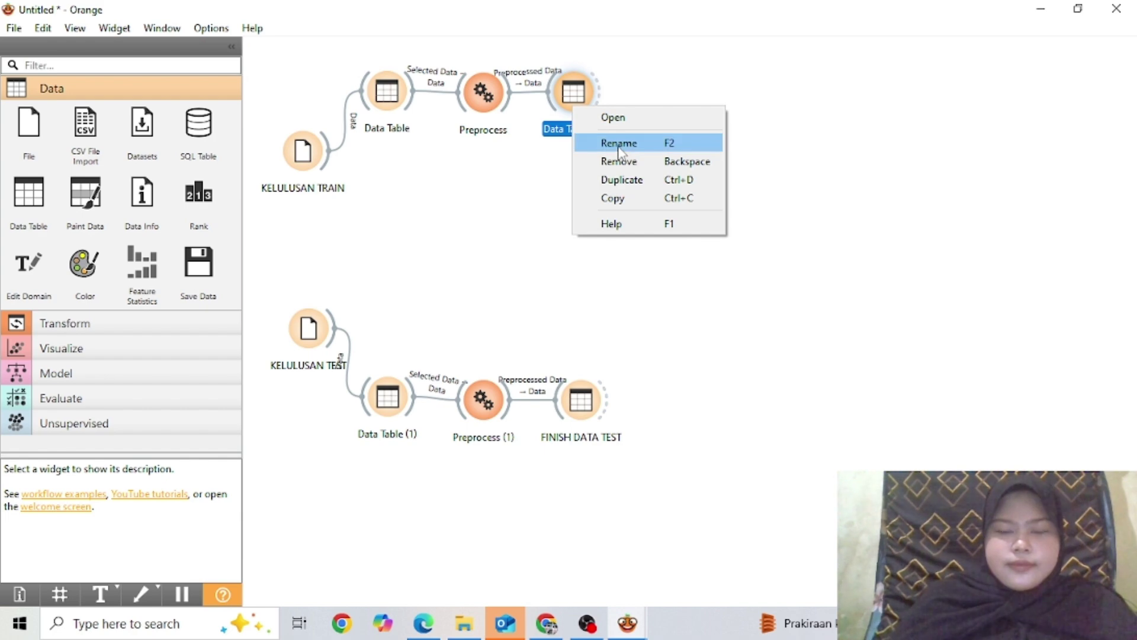
pyautogui.click(618, 141)
pyautogui.write('FINISH')
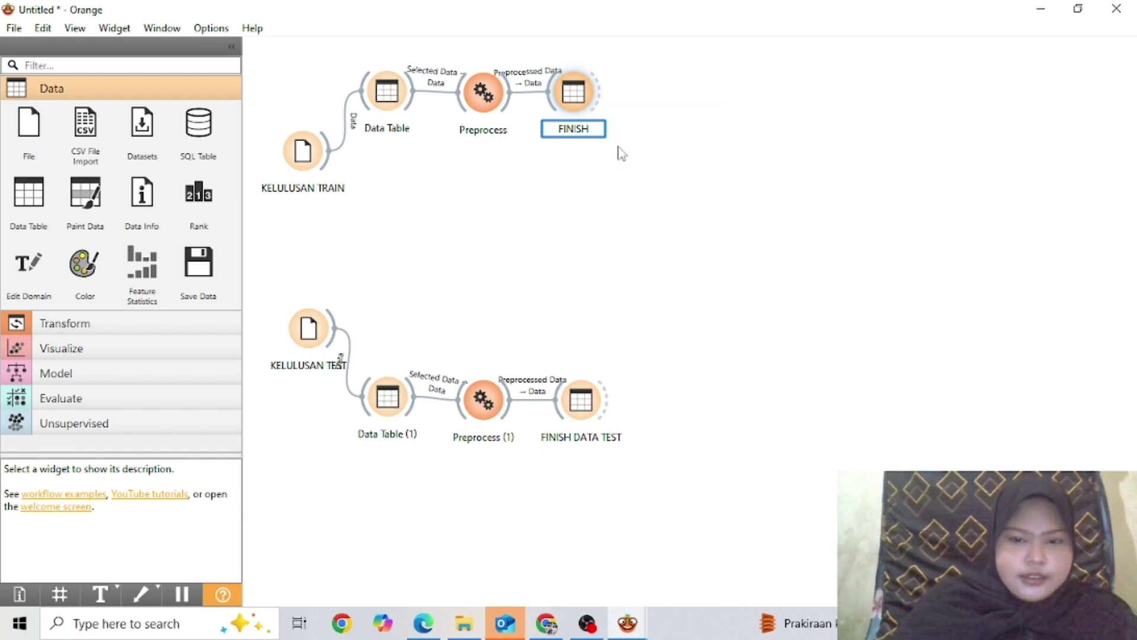
pyautogui.write(' DATA TRAIN')
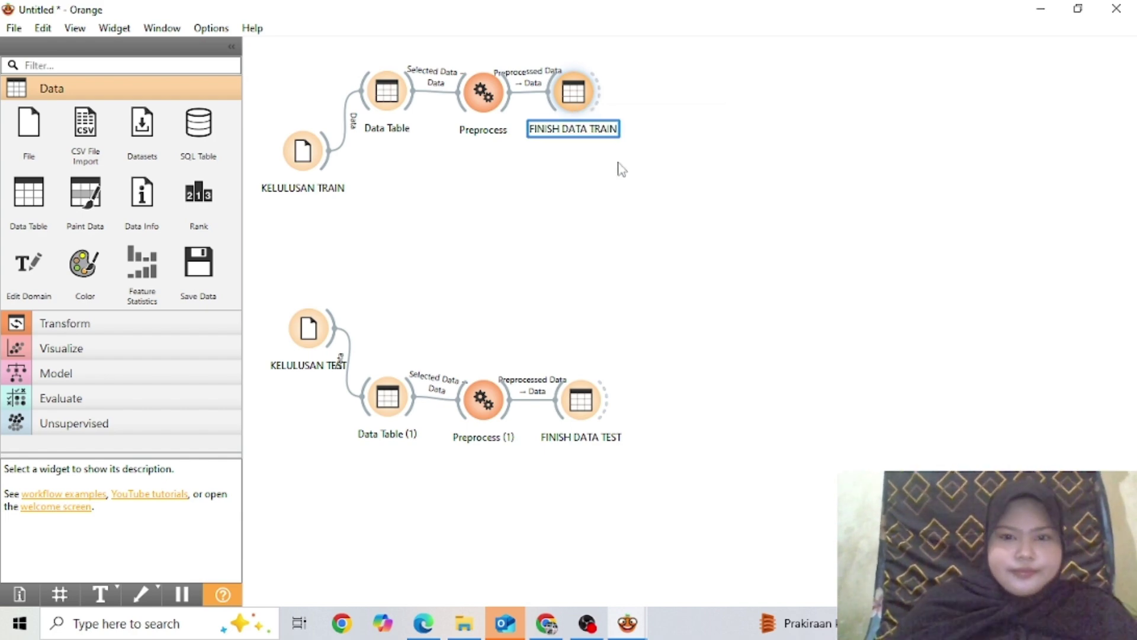
pyautogui.press('Return')
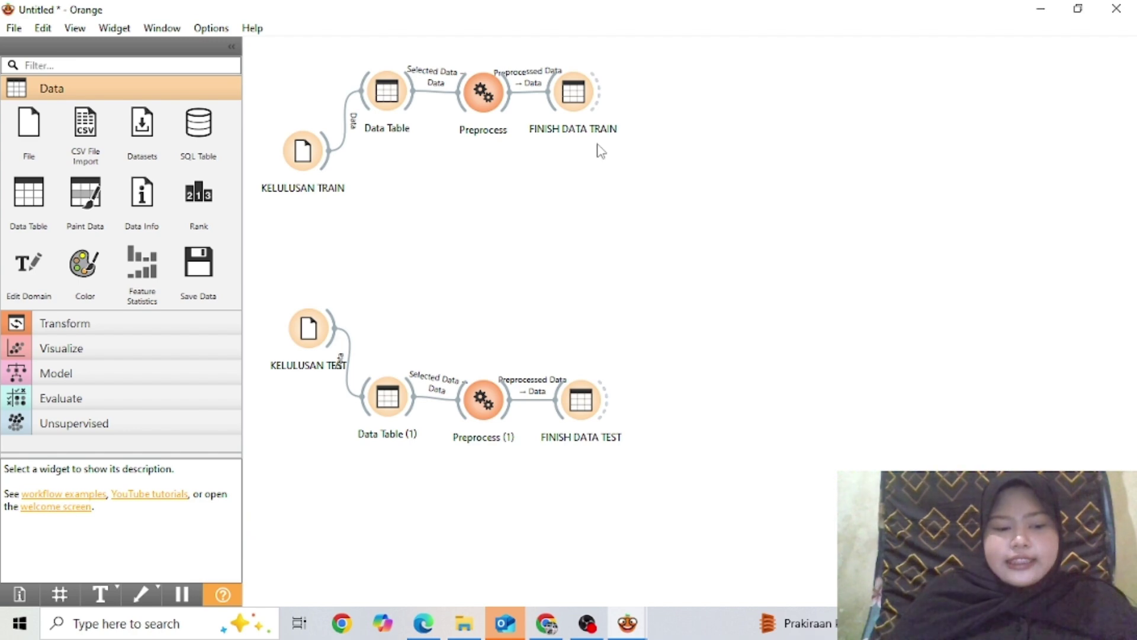
# Connect a Naive Bayes widget and a Tree widget to FINISH DATA TRAIN.
pyautogui.moveTo(600, 98); pyautogui.dragTo(639, 74)
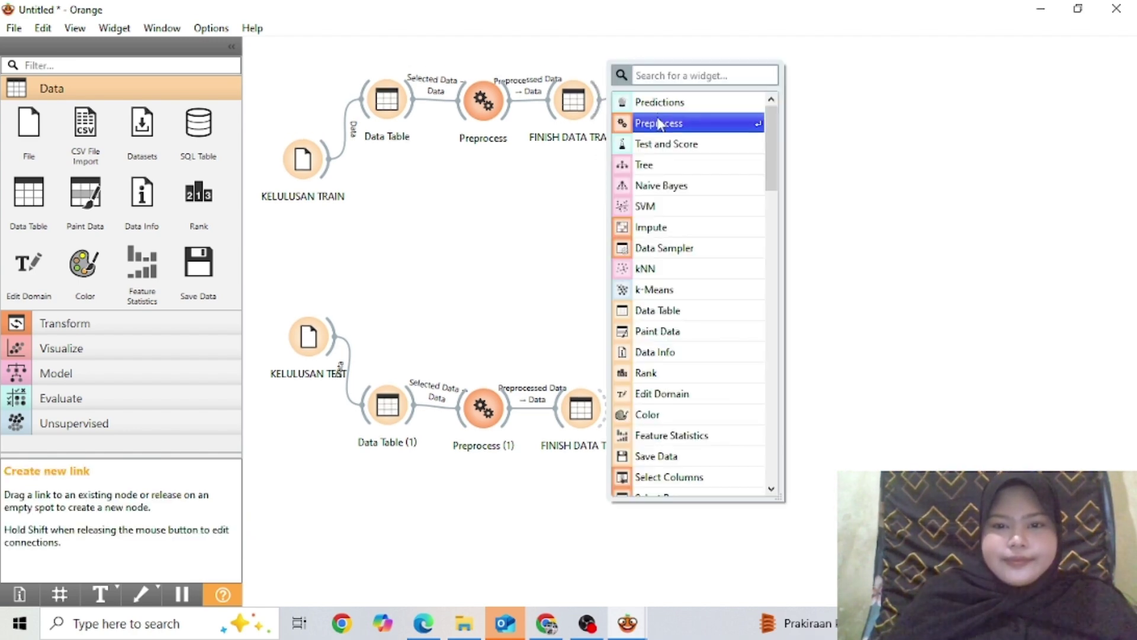
pyautogui.click(657, 186)
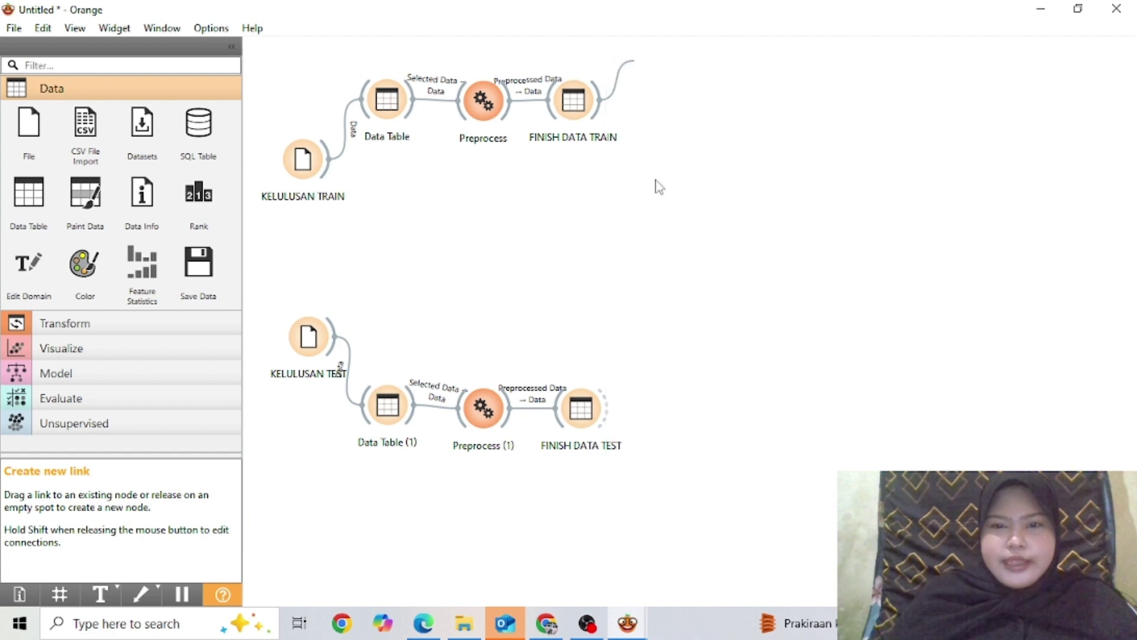
pyautogui.moveTo(601, 127); pyautogui.dragTo(635, 167)
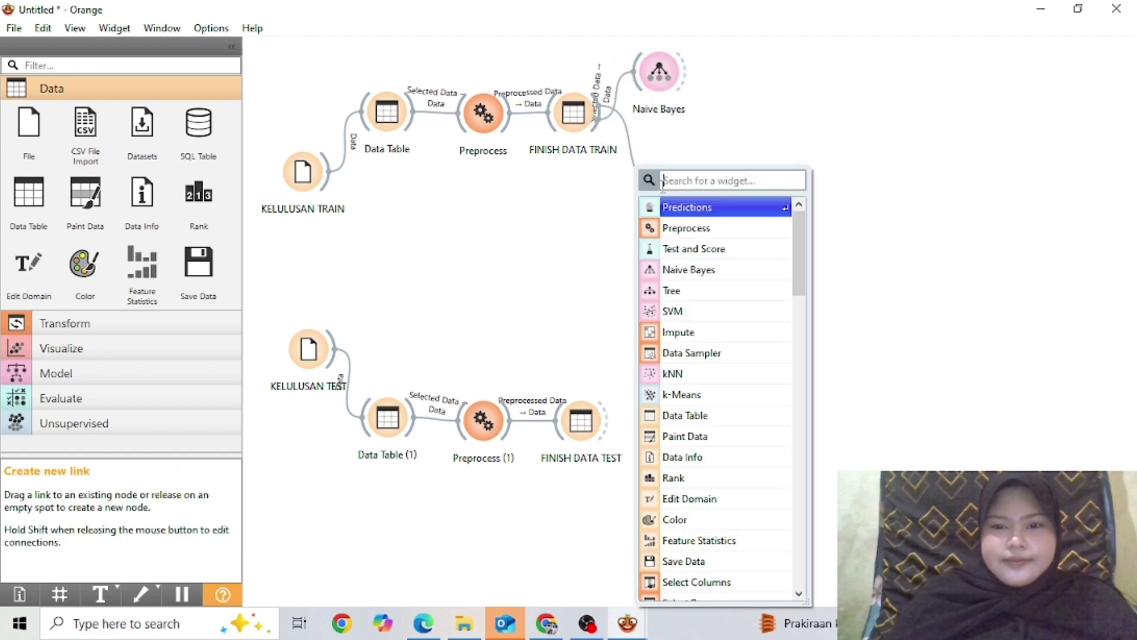
pyautogui.click(687, 292)
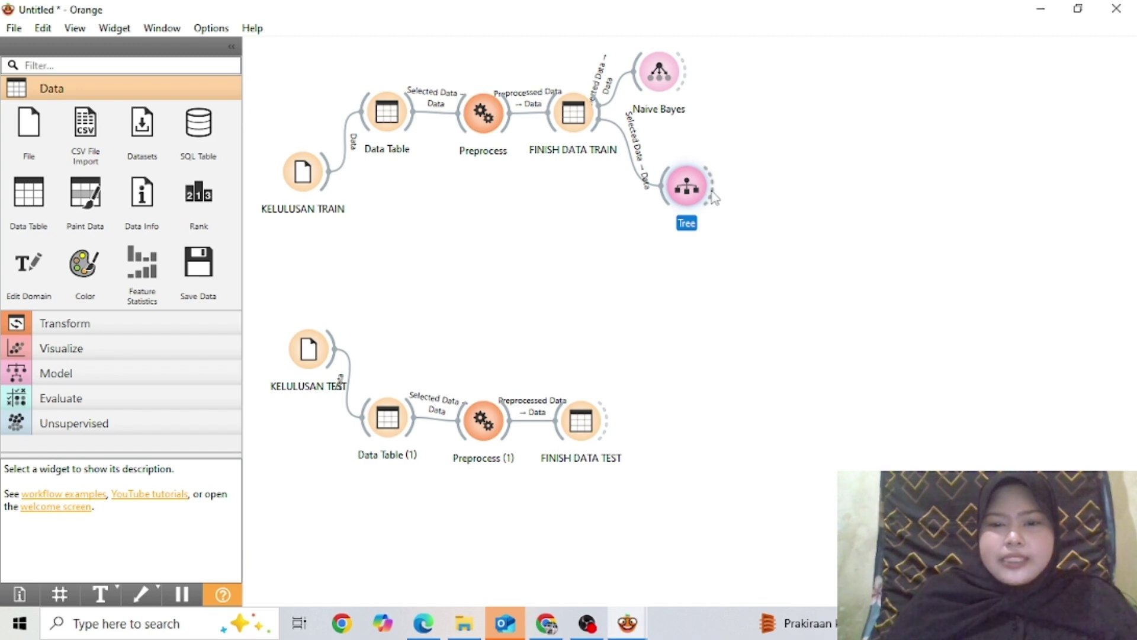
# Connect a Tree Viewer to the Tree model, place it slightly below the model, and view the decision tree.
pyautogui.moveTo(713, 196); pyautogui.dragTo(741, 197)
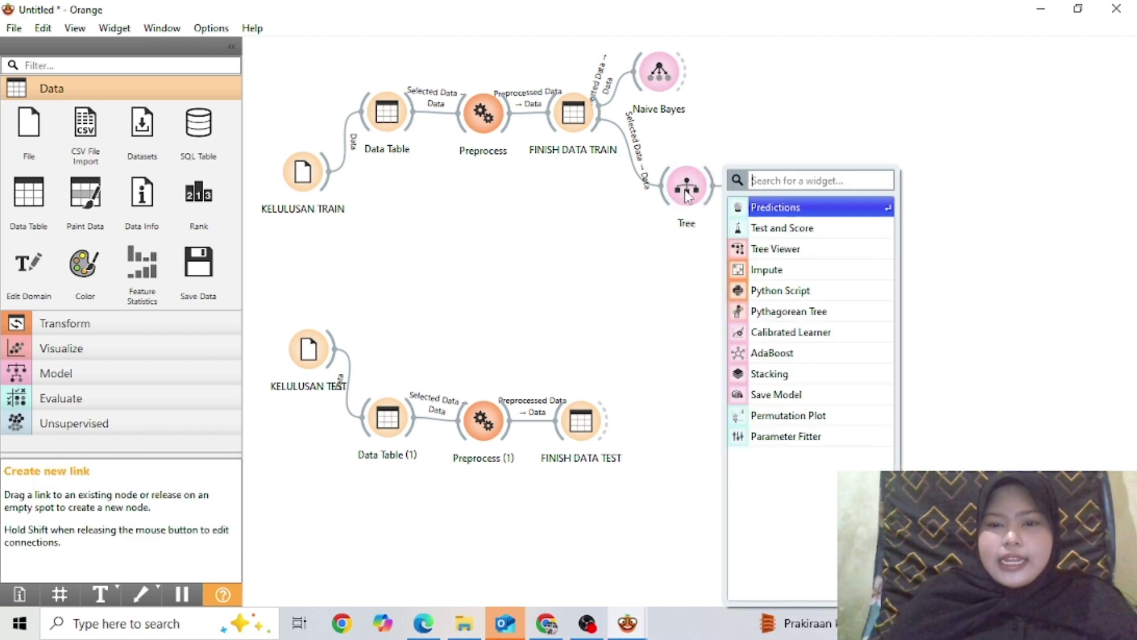
pyautogui.click(807, 253)
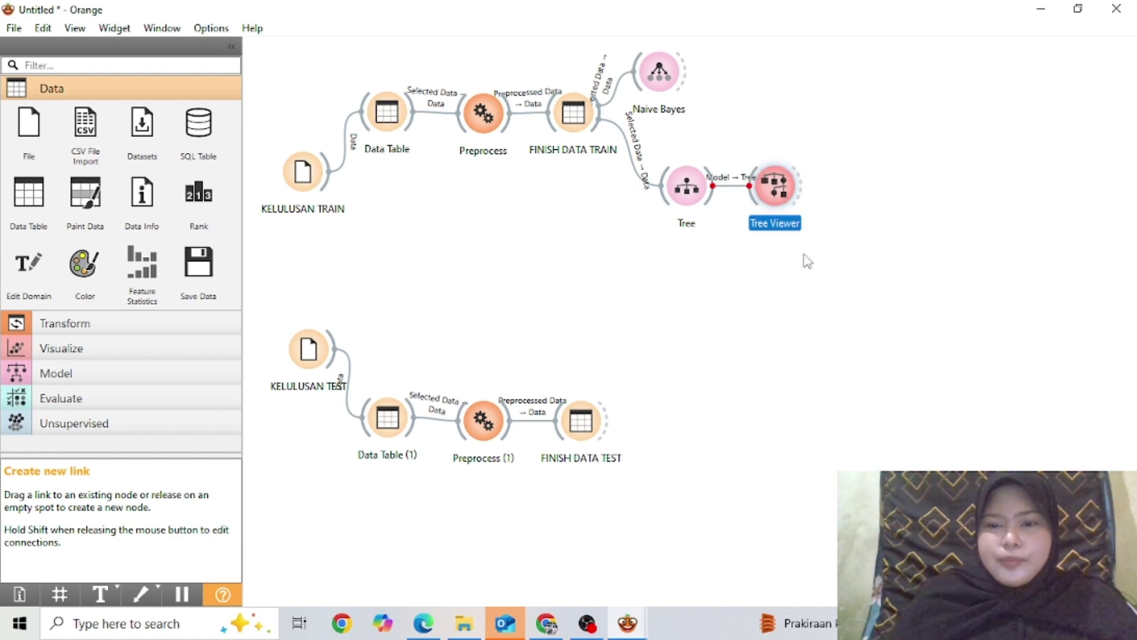
pyautogui.moveTo(781, 189); pyautogui.dragTo(772, 241)
pyautogui.doubleClick(769, 239)
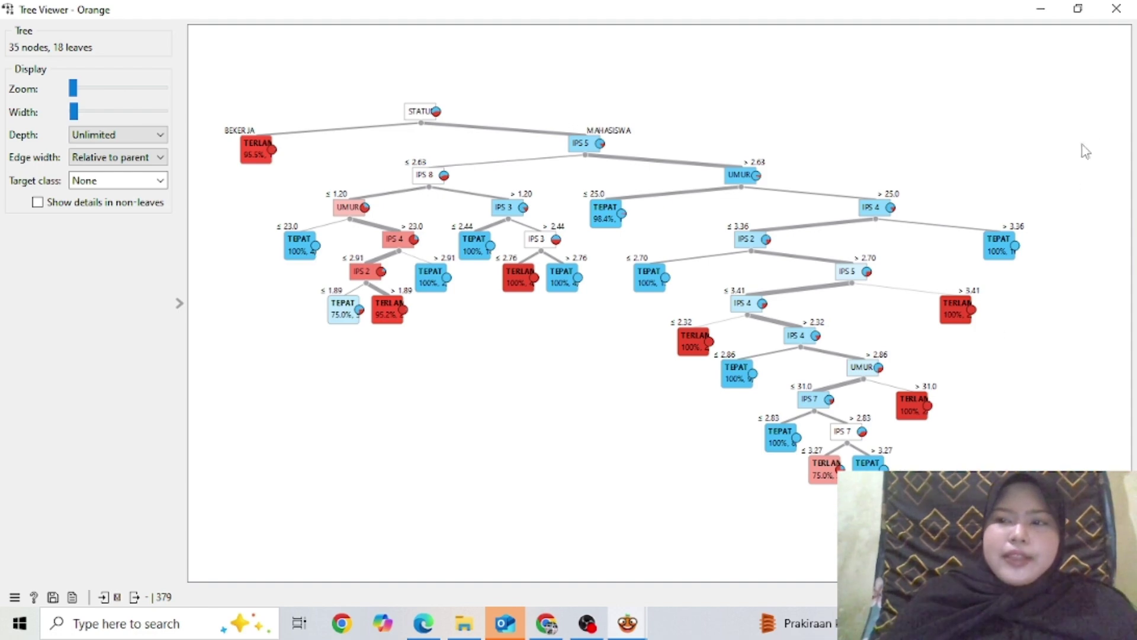
pyautogui.click(1116, 9)
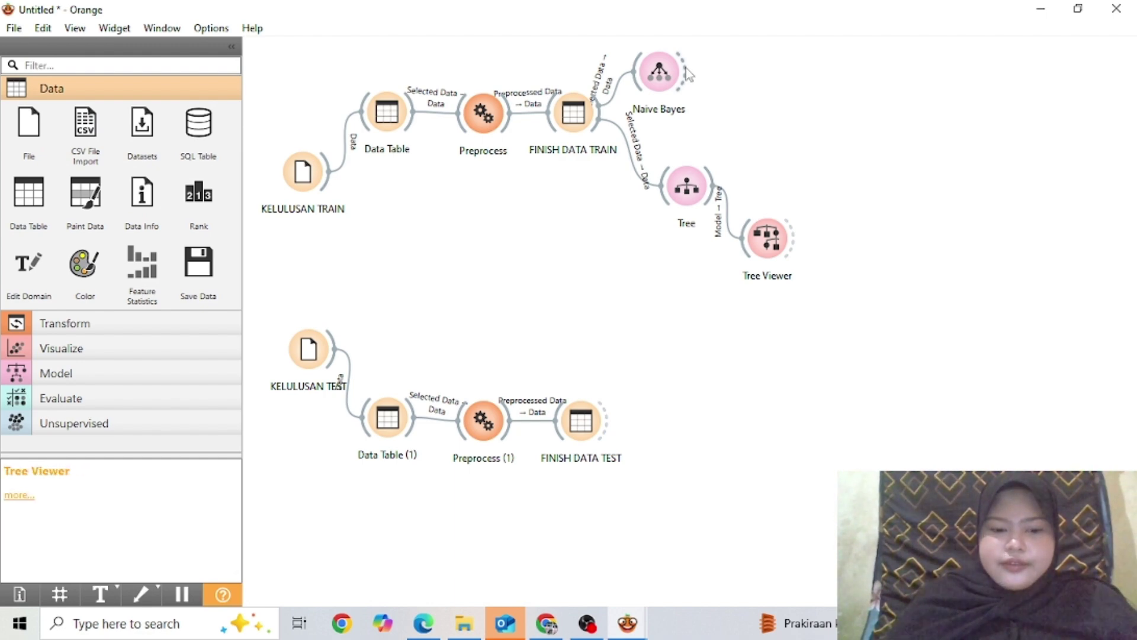
# Feed Naive Bayes, Tree and FINISH DATA TRAIN into a new Predictions widget, and examine both models' predictions and performance scores.
pyautogui.moveTo(686, 71); pyautogui.dragTo(773, 100)
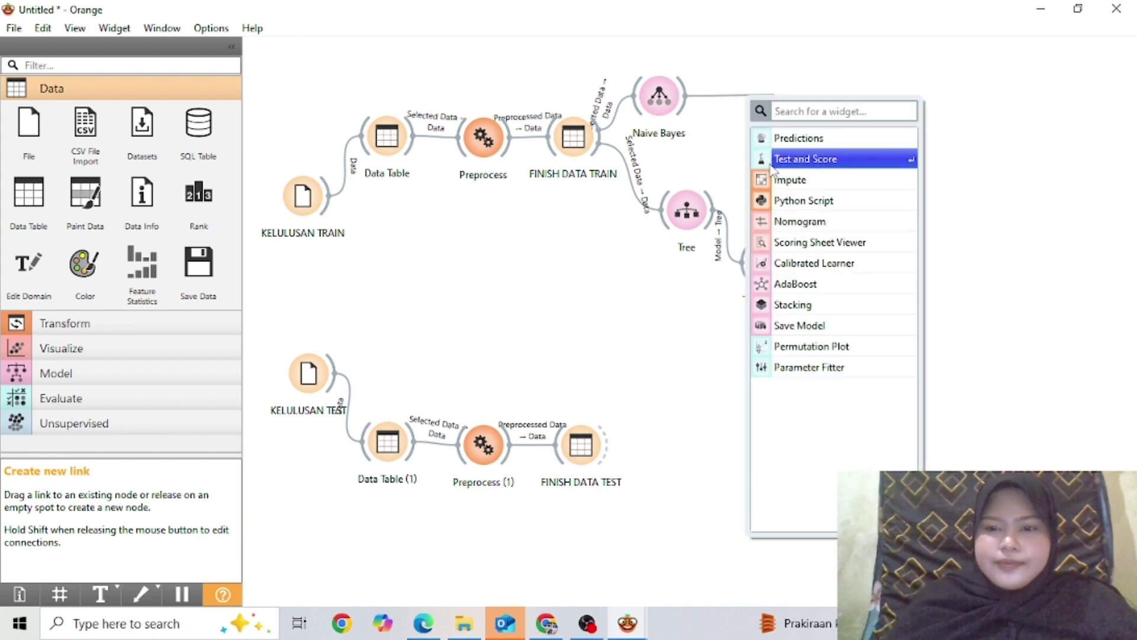
pyautogui.click(776, 139)
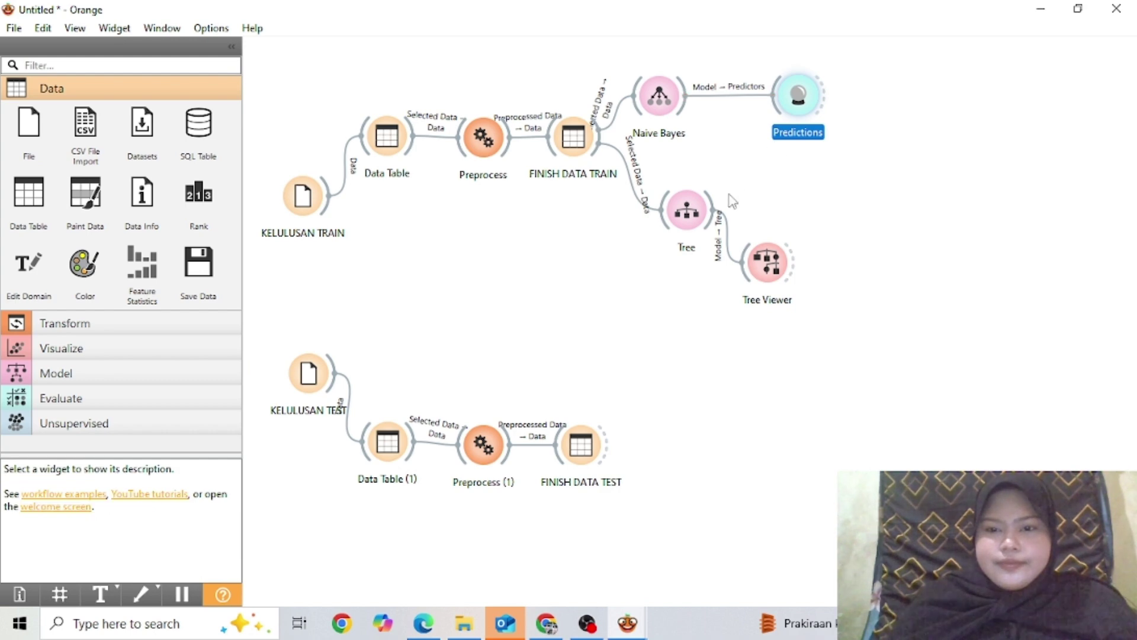
pyautogui.moveTo(714, 211); pyautogui.dragTo(808, 120)
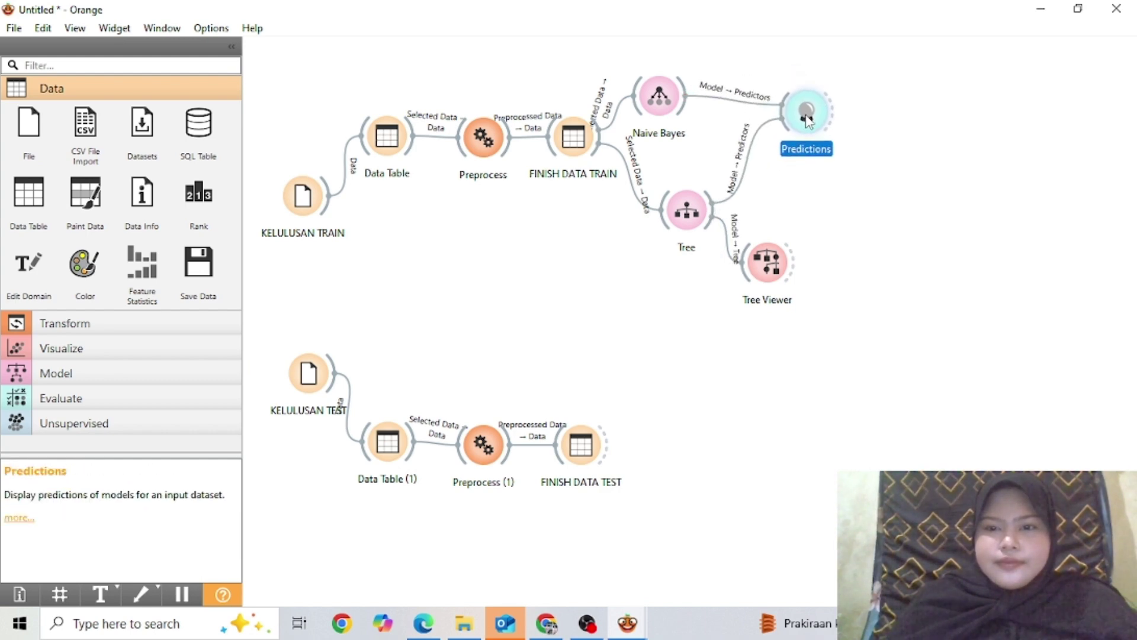
pyautogui.moveTo(601, 145); pyautogui.dragTo(812, 151)
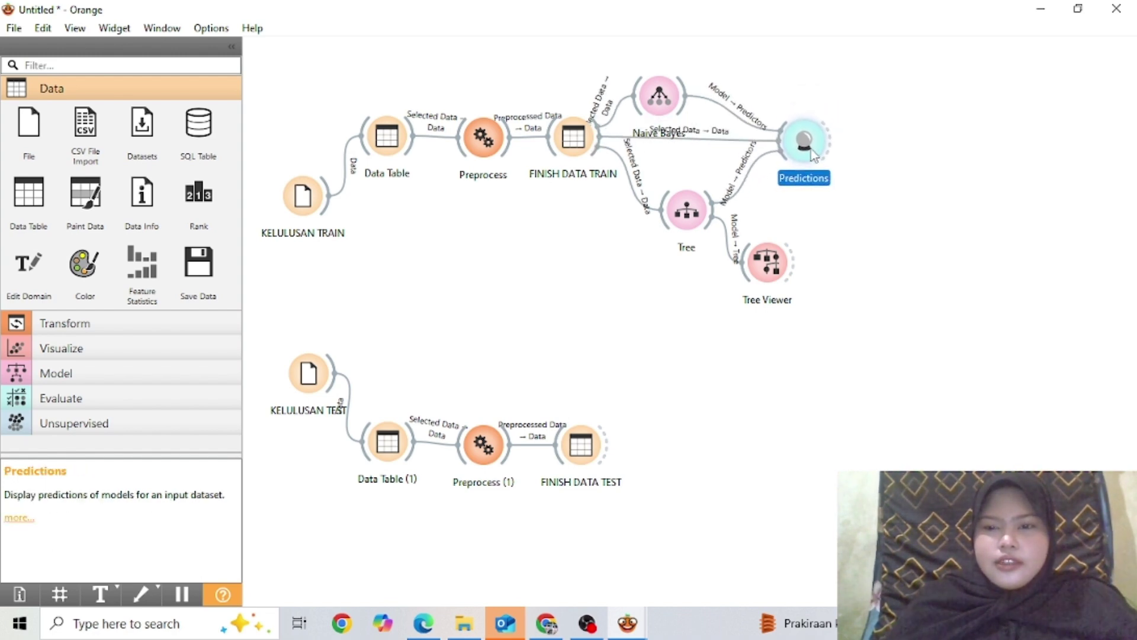
pyautogui.doubleClick(805, 141)
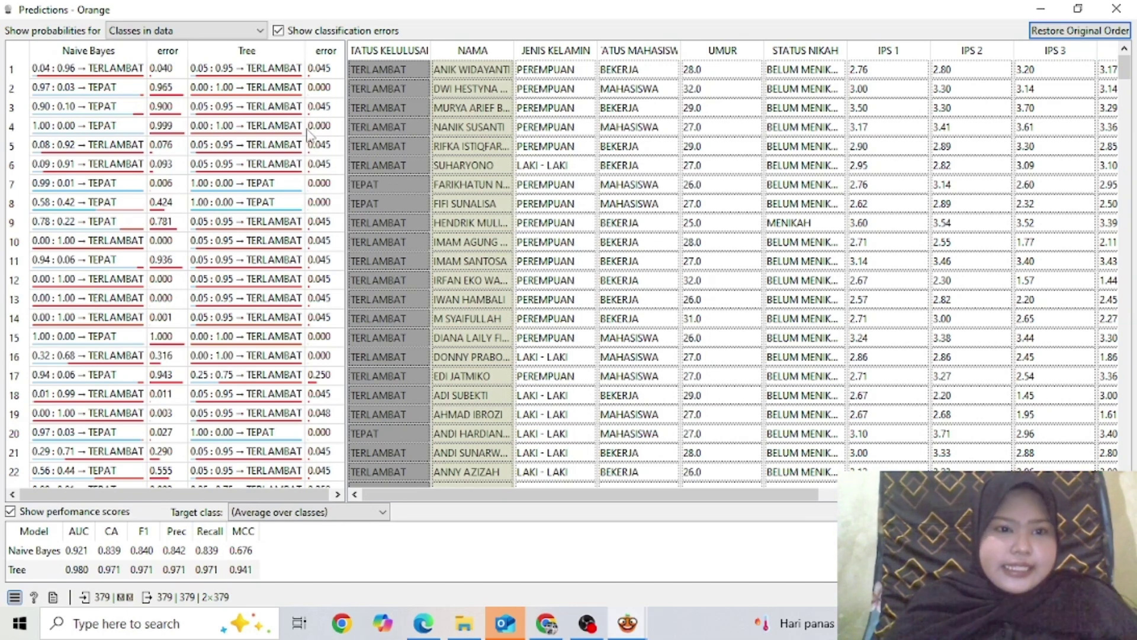
pyautogui.click(1117, 8)
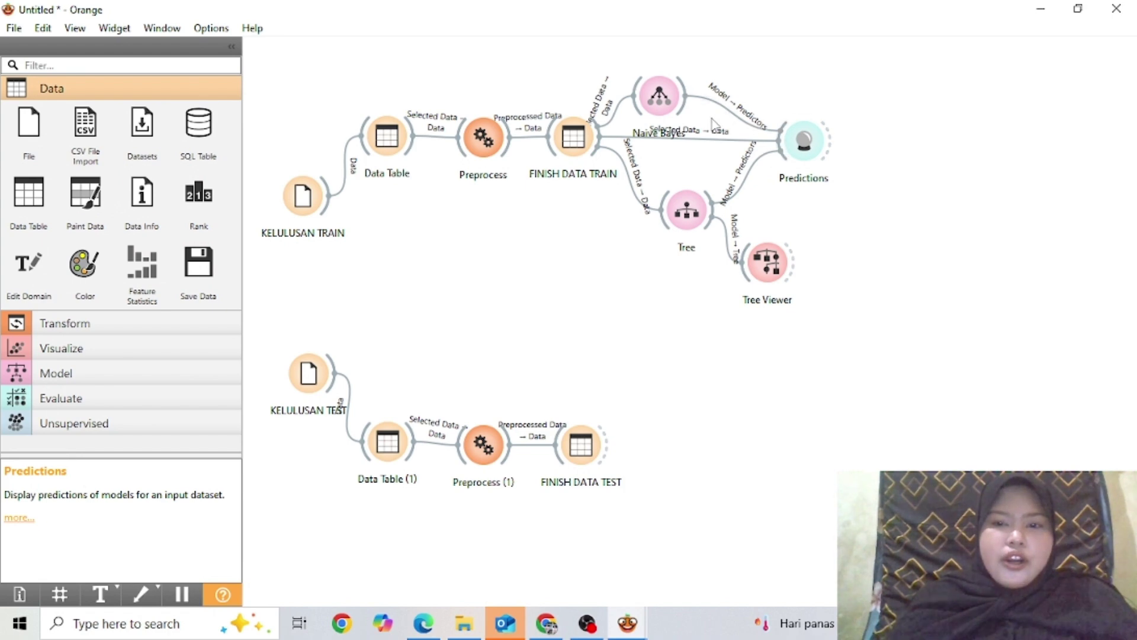
# Feed Naive Bayes, Tree and FINISH DATA TRAIN into a new Test and Score widget, and examine the evaluation results.
pyautogui.moveTo(684, 95); pyautogui.dragTo(826, 231)
pyautogui.click(827, 230)
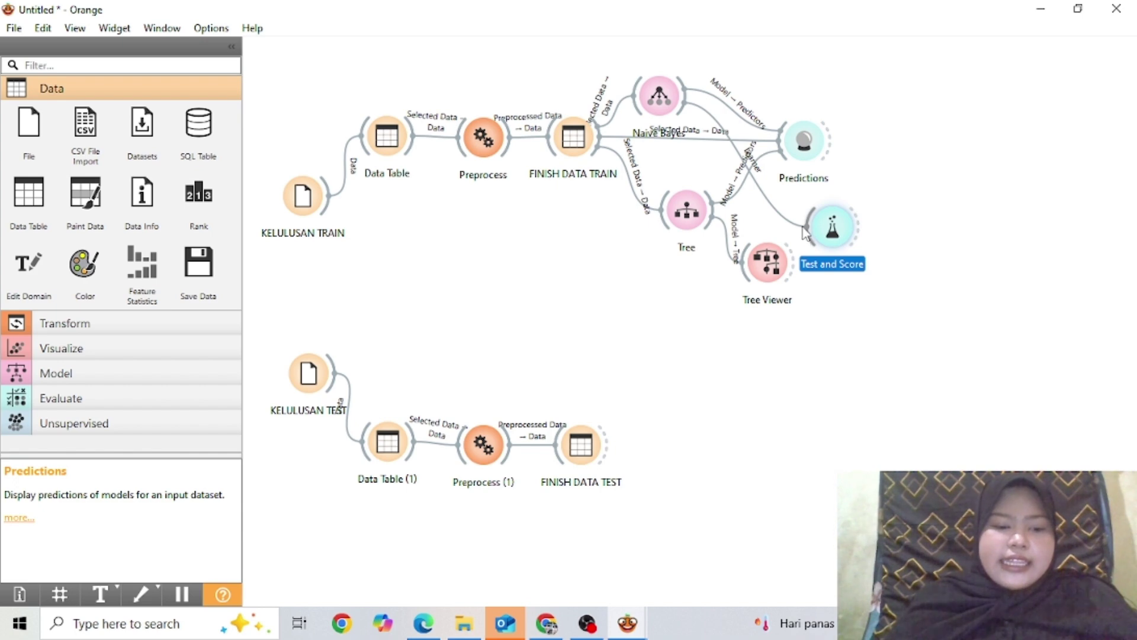
pyautogui.moveTo(715, 213); pyautogui.dragTo(823, 214)
pyautogui.moveTo(804, 143); pyautogui.dragTo(811, 119)
pyautogui.moveTo(600, 137); pyautogui.dragTo(835, 213)
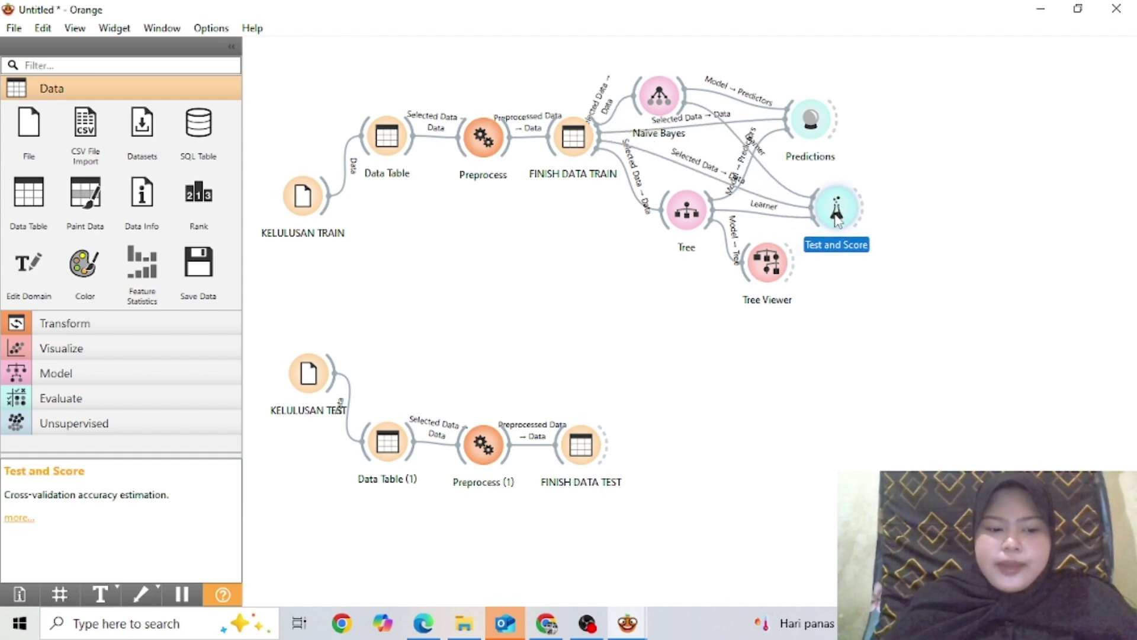
pyautogui.doubleClick(837, 218)
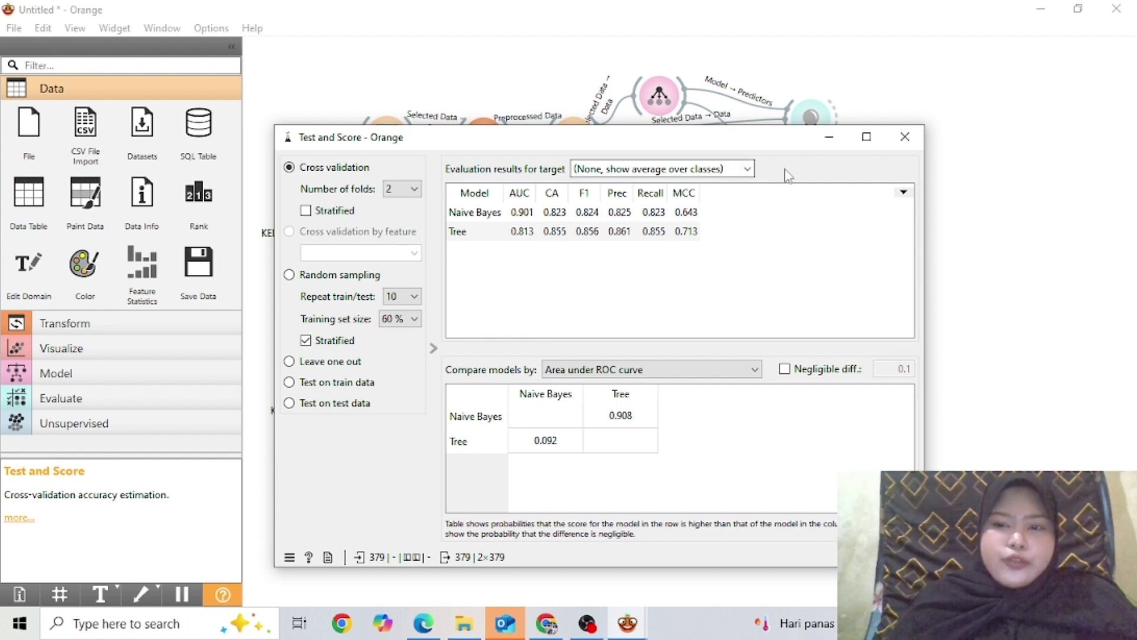
pyautogui.click(905, 140)
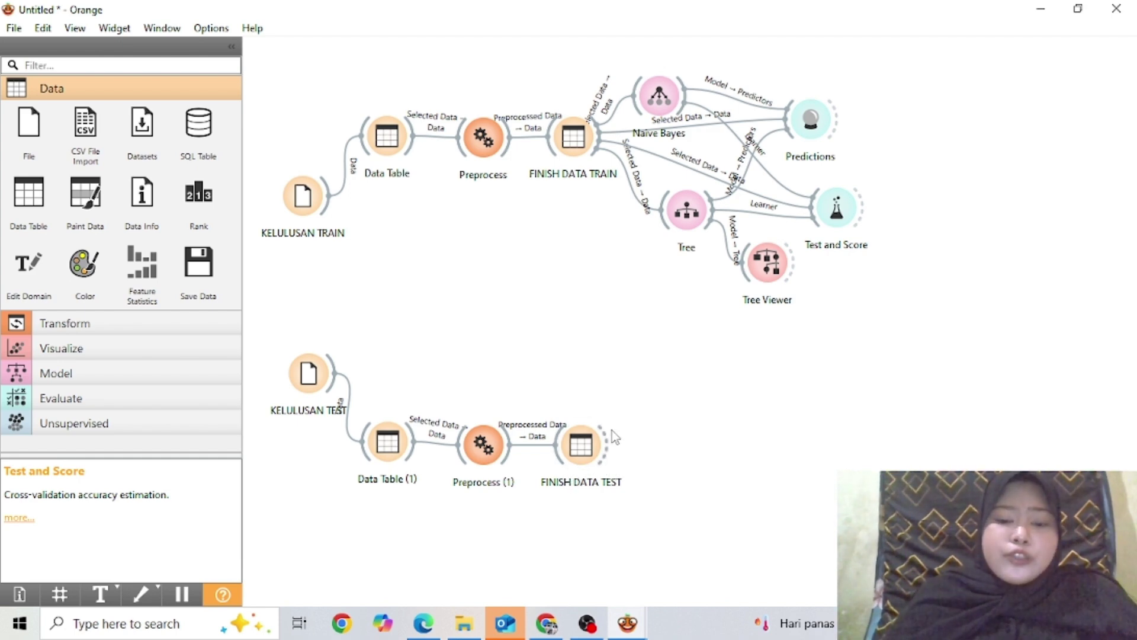
# Connect FINISH DATA TEST to Predictions in place of the train data, and view both models' predictions for the test data.
pyautogui.moveTo(566, 449)
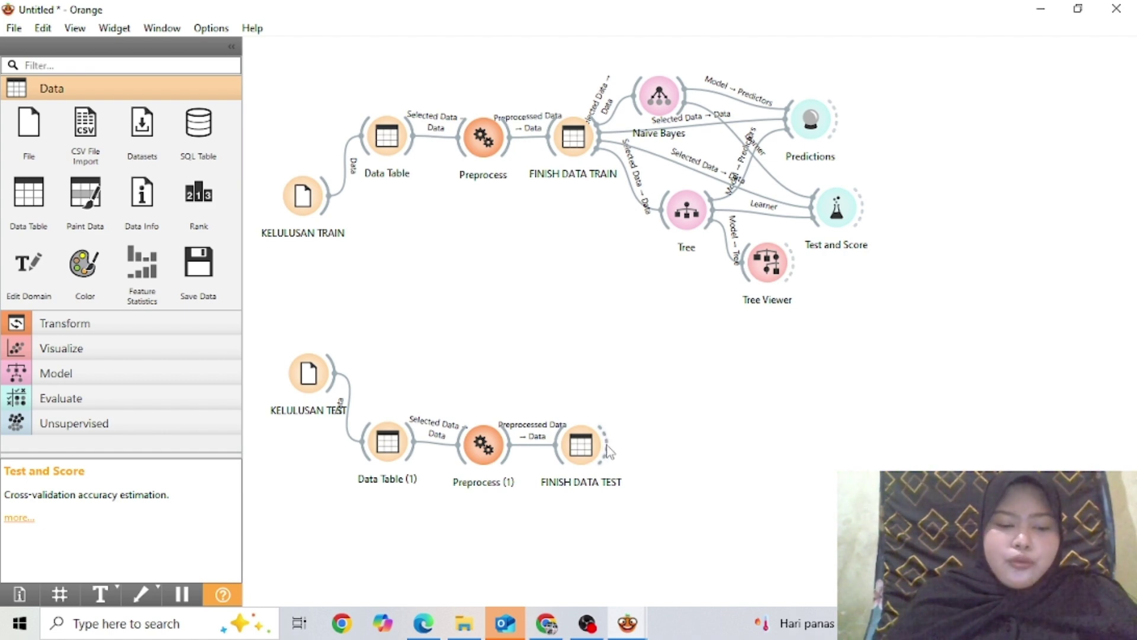
pyautogui.moveTo(608, 452); pyautogui.dragTo(831, 144)
pyautogui.click(815, 135)
pyautogui.doubleClick(830, 141)
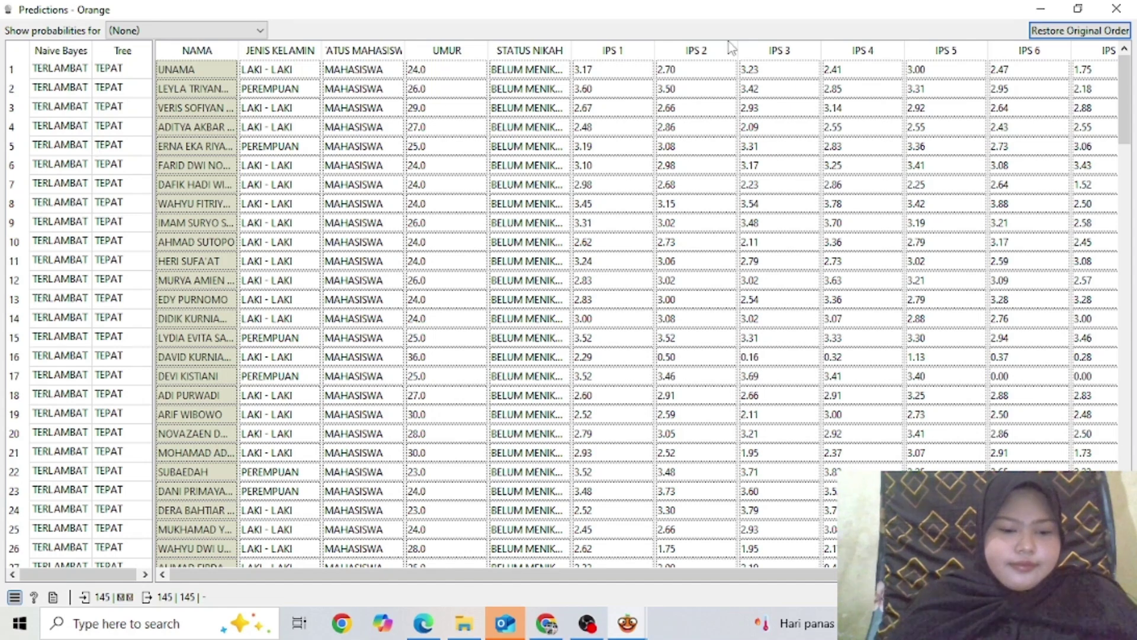
pyautogui.click(1119, 11)
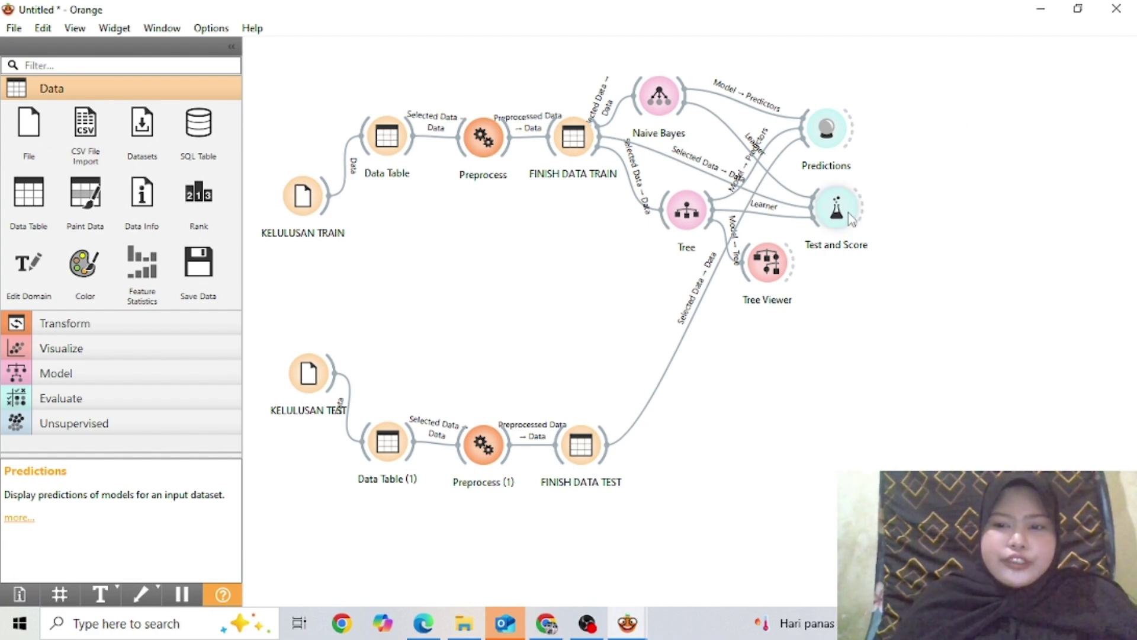
# Connect a Confusion Matrix to Test and Score and view the matrices for Naive Bayes and Tree.
pyautogui.moveTo(855, 218); pyautogui.dragTo(878, 207)
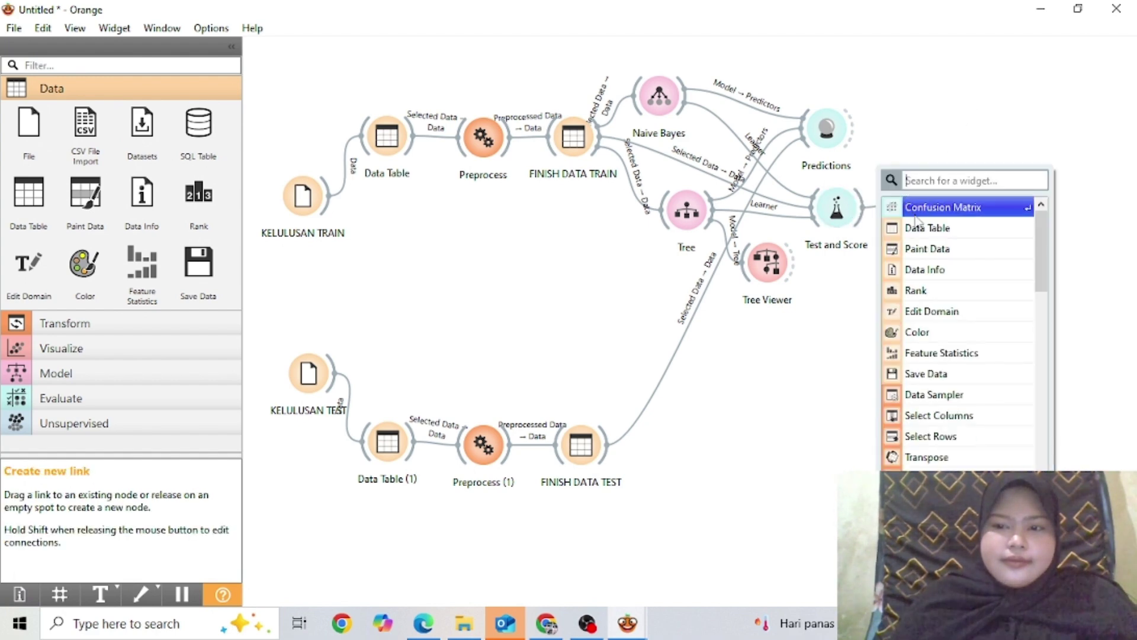
pyautogui.click(919, 210)
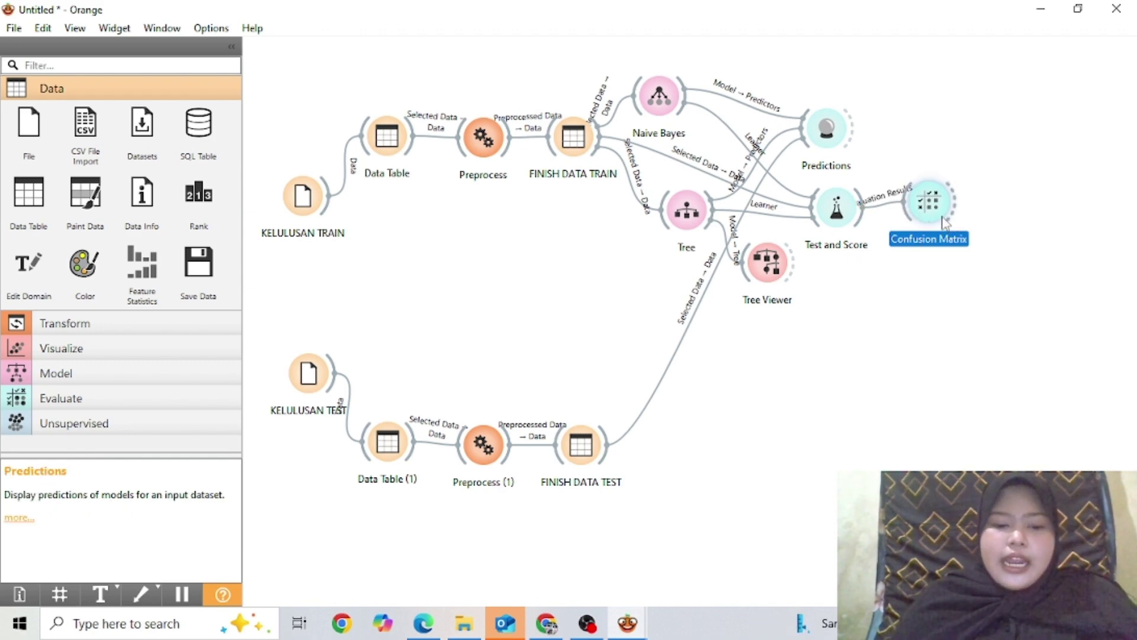
pyautogui.doubleClick(942, 220)
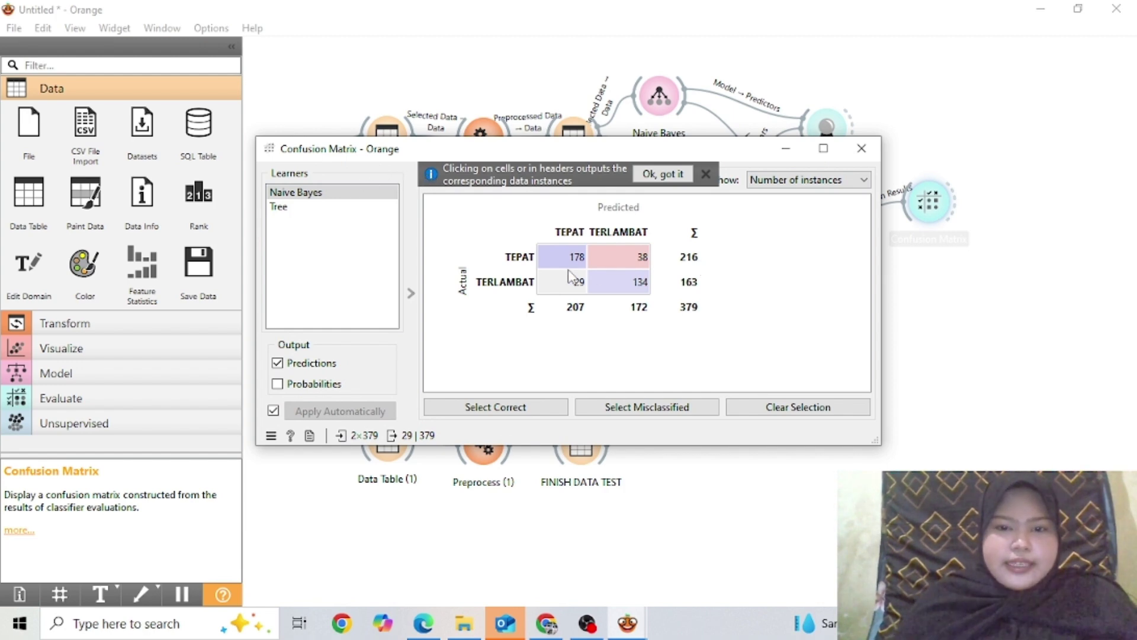
pyautogui.click(309, 217)
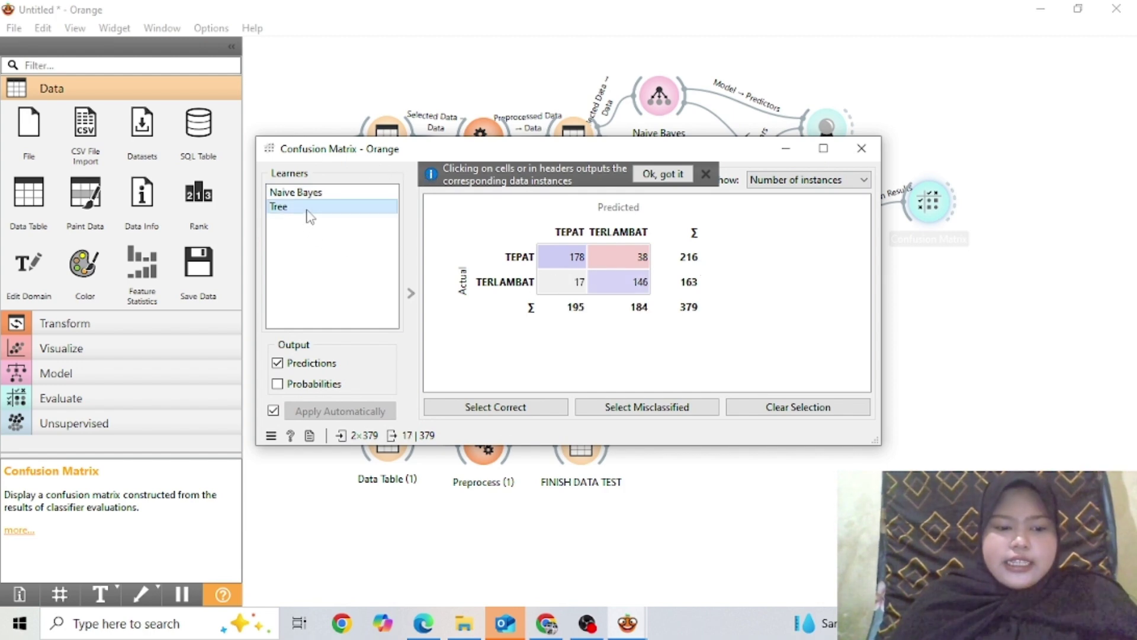
pyautogui.click(863, 149)
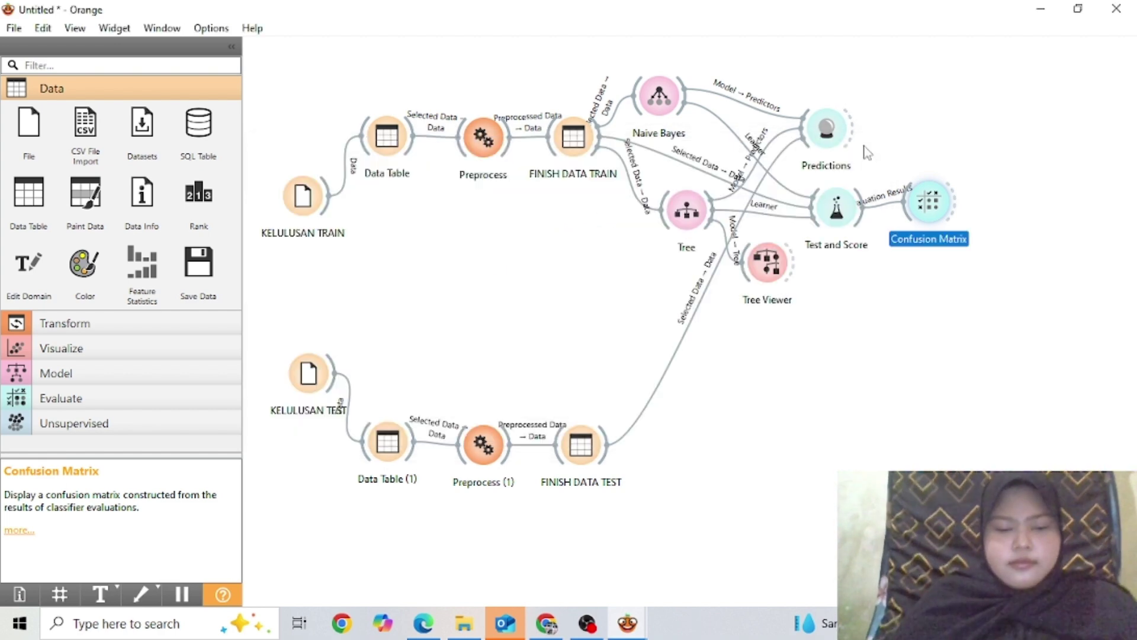